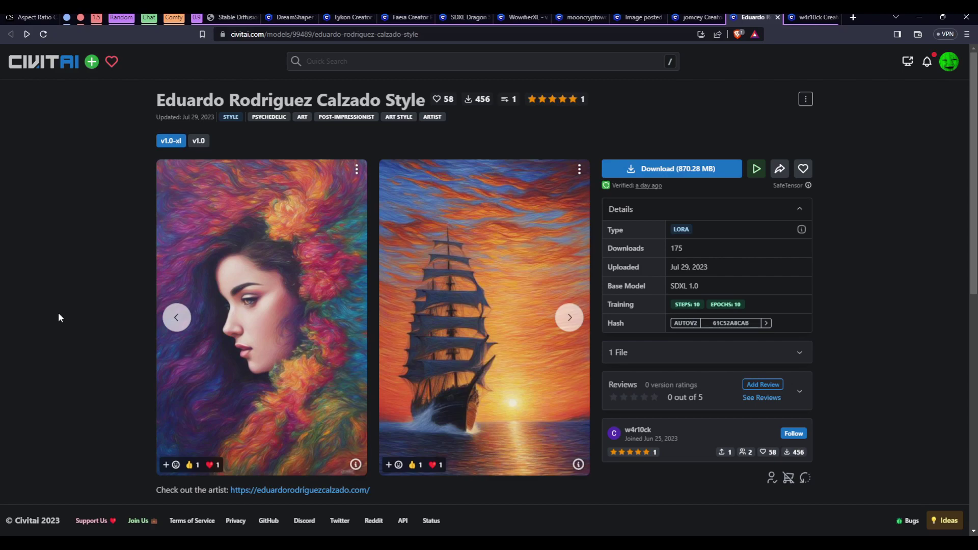
Browse the example images in the gallery of the v1.0-xl artist-style LoRA
{"action": "left_click", "coordinate": [175, 321]}
{"action": "left_click", "coordinate": [176, 322]}
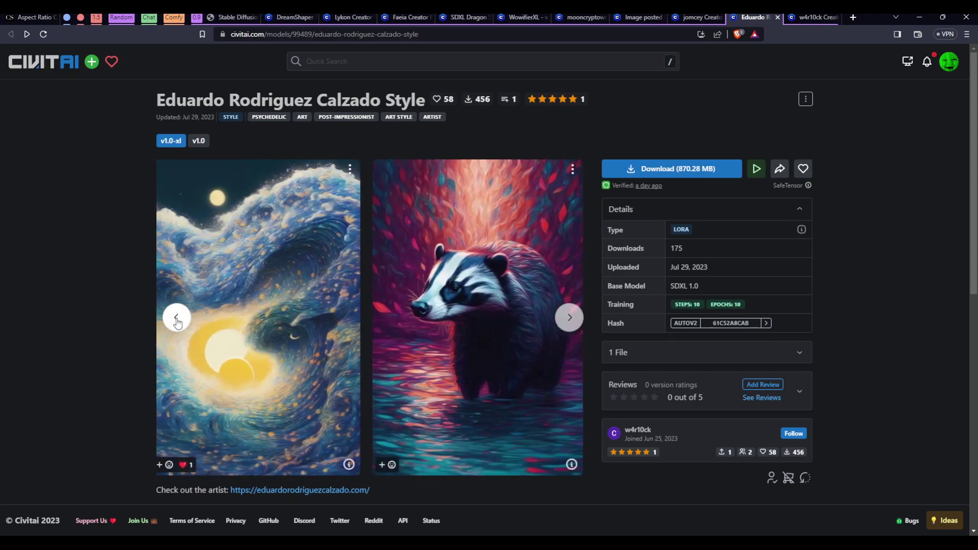
{"action": "left_click", "coordinate": [177, 318]}
{"action": "left_click", "coordinate": [176, 317]}
{"action": "left_click", "coordinate": [177, 318]}
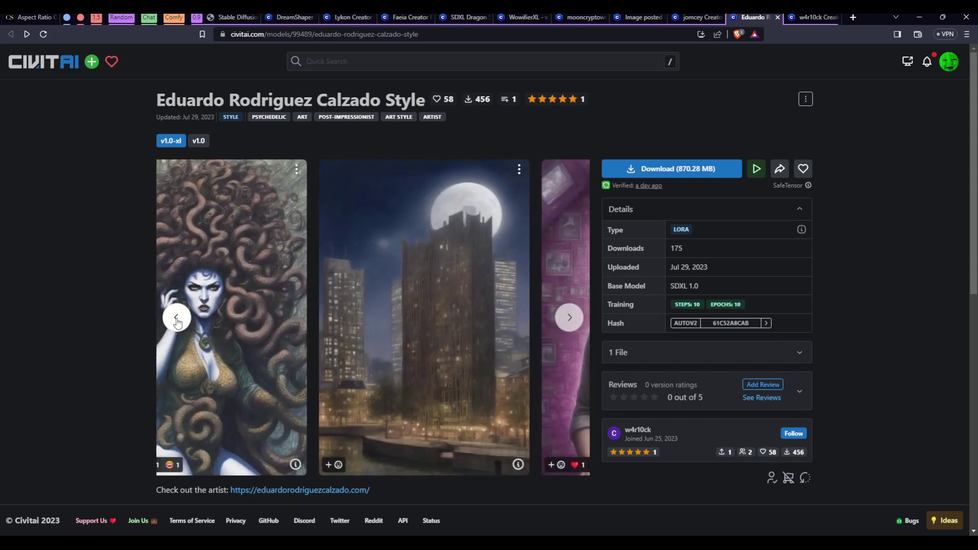
{"action": "left_click", "coordinate": [176, 318]}
{"action": "left_click", "coordinate": [177, 318]}
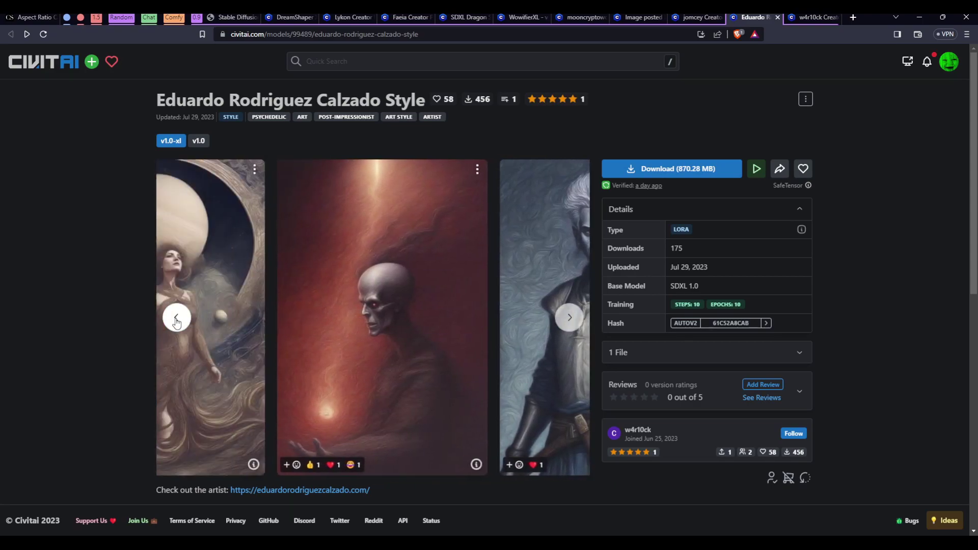
{"action": "left_click", "coordinate": [177, 318]}
{"action": "left_click", "coordinate": [177, 319]}
{"action": "left_click", "coordinate": [176, 318]}
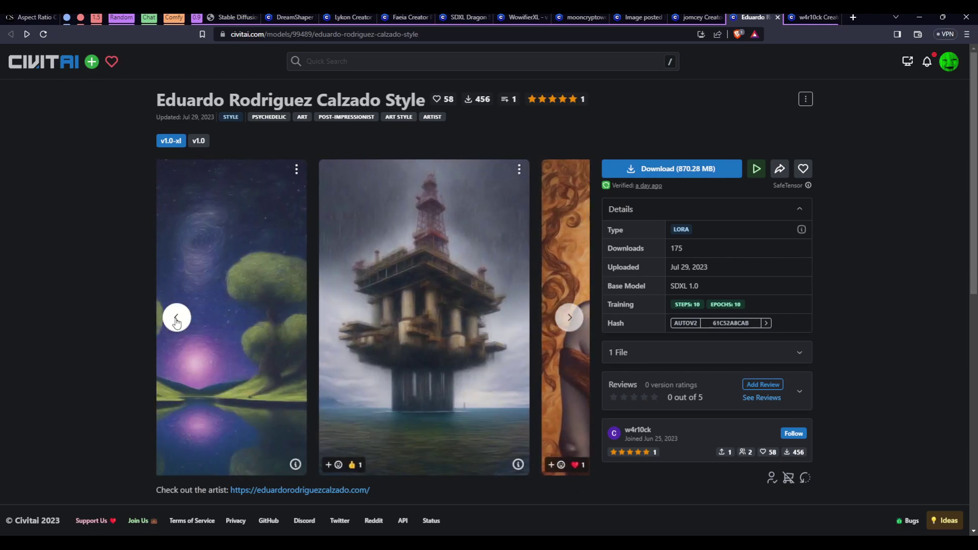
{"action": "left_click", "coordinate": [176, 318]}
{"action": "left_click", "coordinate": [176, 318]}
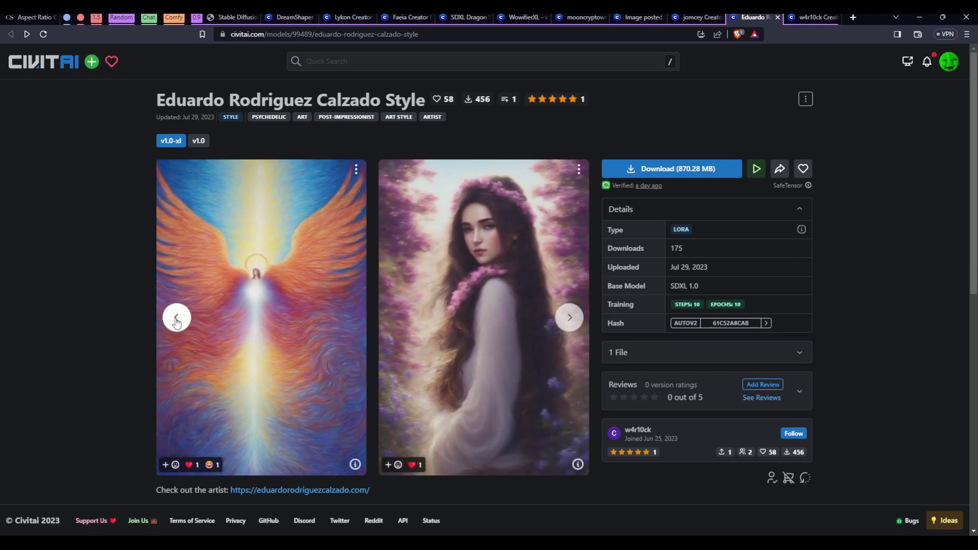
{"action": "left_click", "coordinate": [177, 318]}
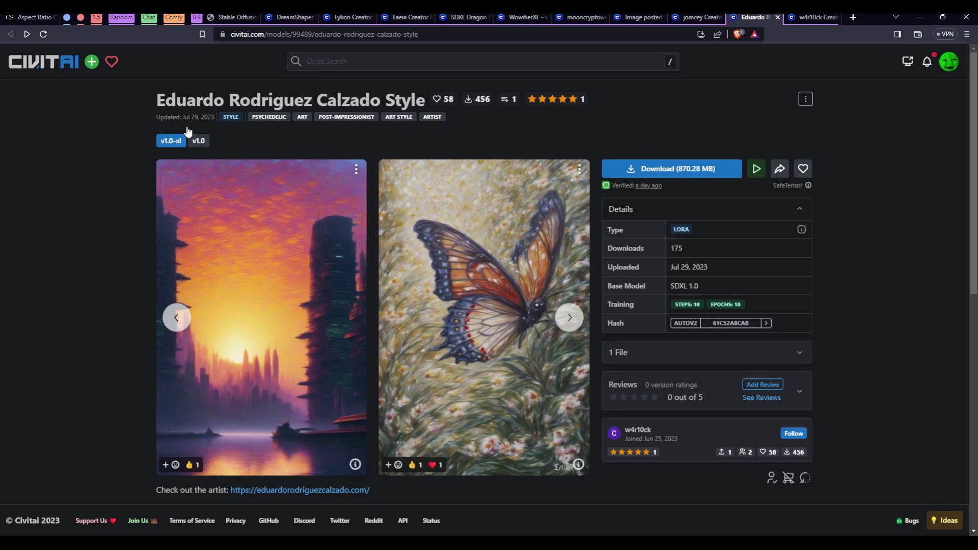
Switch to the Stable Diffusion web UI and review the txt2img settings and the saved generation parameters of the astronaut prompt
{"action": "left_click", "coordinate": [235, 17]}
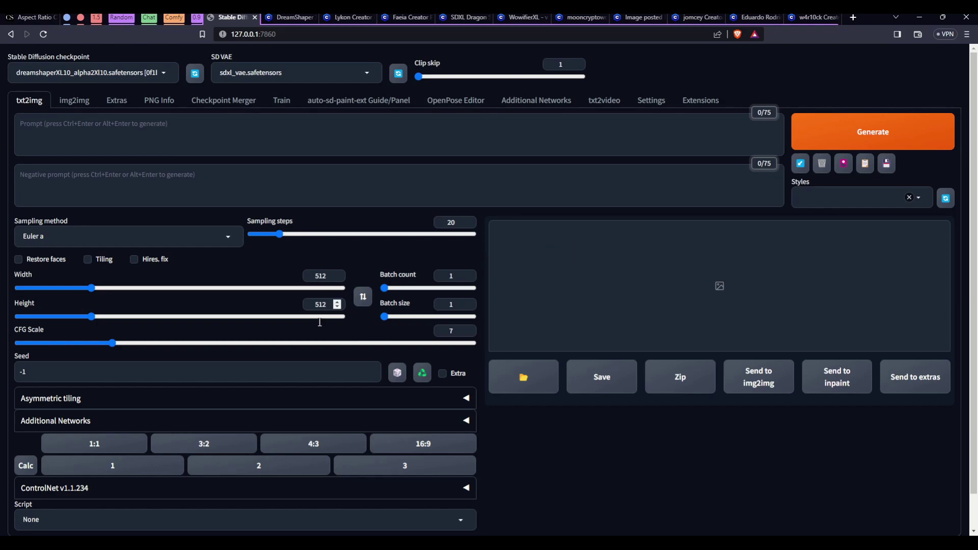
{"action": "scroll", "coordinate": [521, 456], "scroll_direction": "down", "scroll_amount": 1}
{"action": "scroll", "coordinate": [522, 460], "scroll_direction": "down", "scroll_amount": 1}
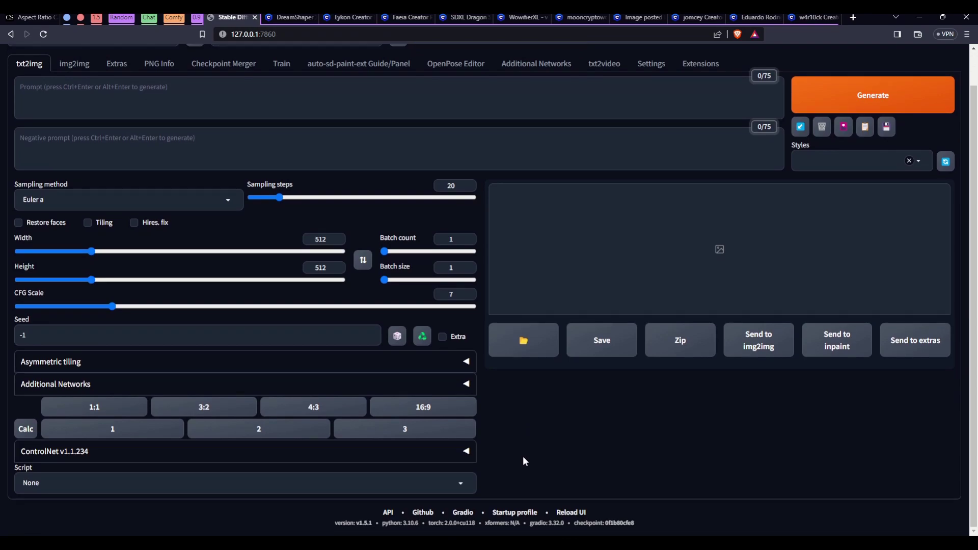
{"action": "scroll", "coordinate": [524, 458], "scroll_direction": "up", "scroll_amount": 1}
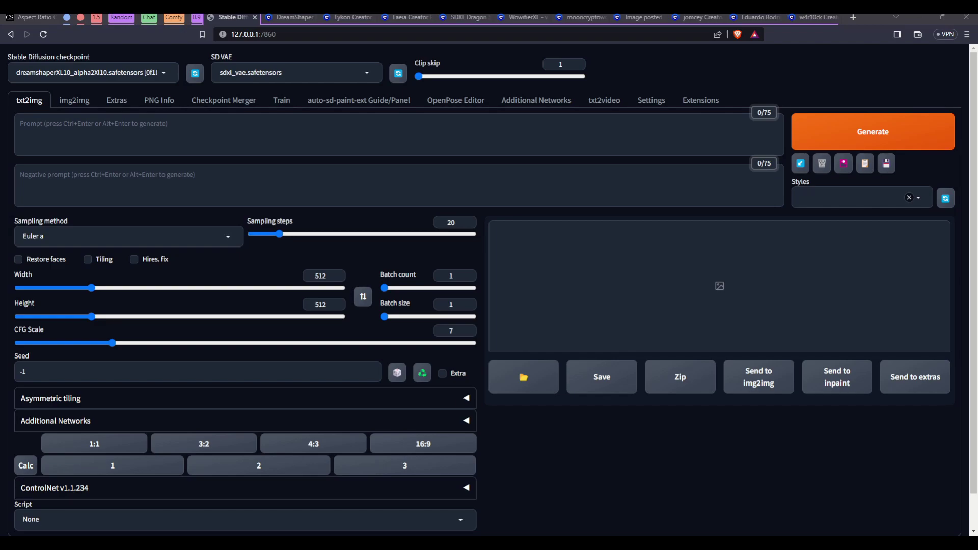
{"action": "key", "text": "alt+Tab"}
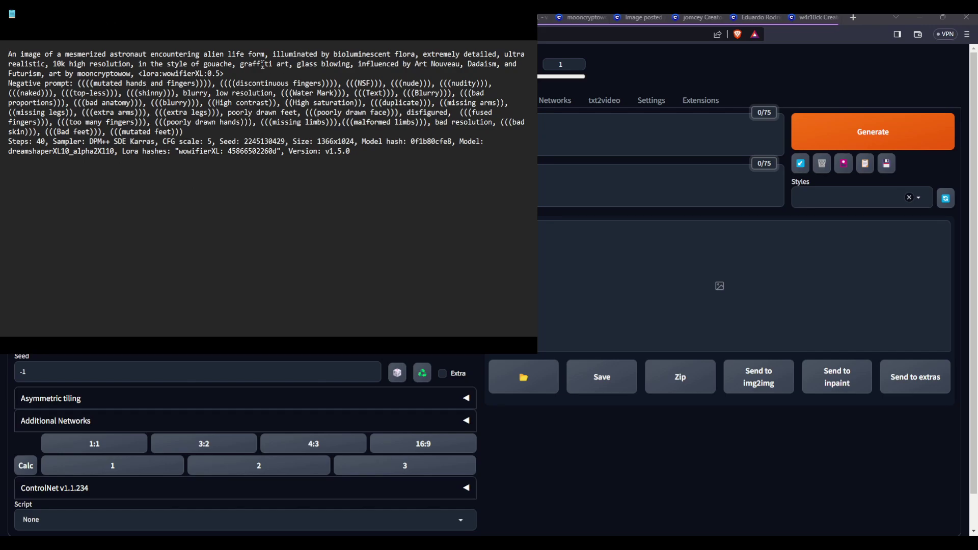
{"action": "left_click", "coordinate": [522, 15]}
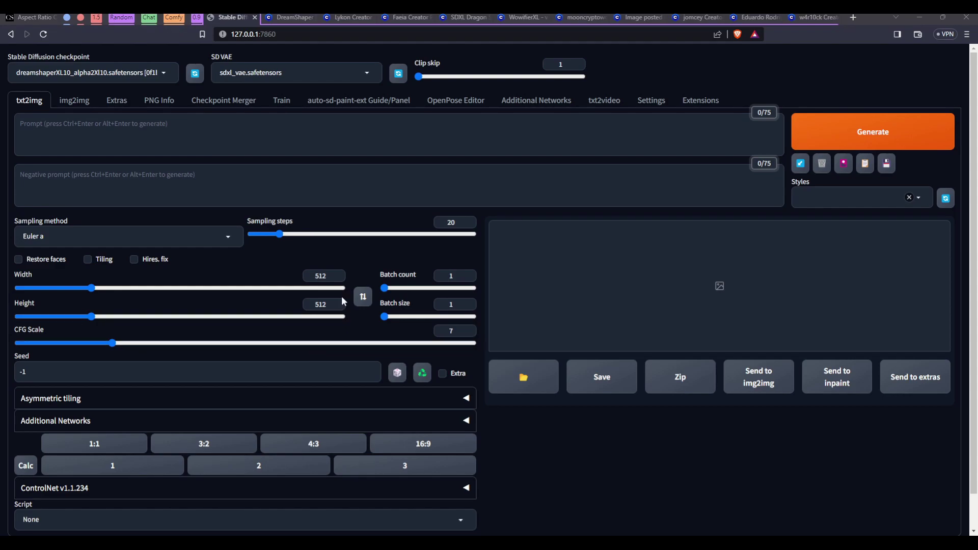
Set the txt2img image width to 1080 and the height to 1440
{"action": "double_click", "coordinate": [317, 276]}
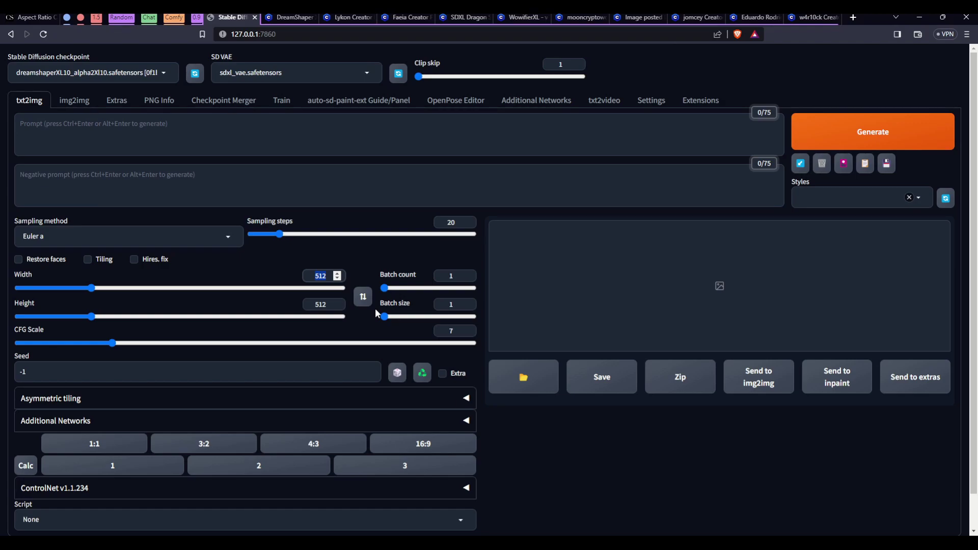
{"action": "type", "text": "1080"}
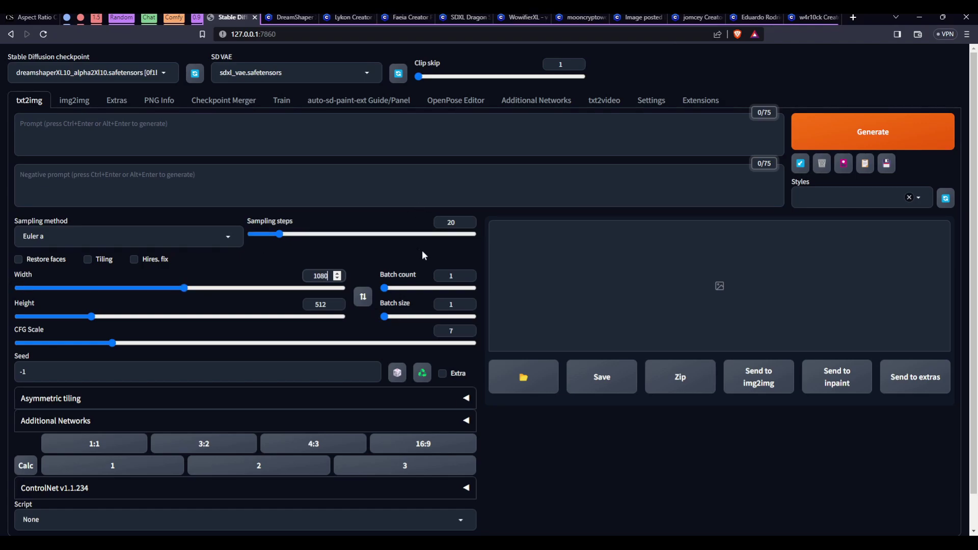
{"action": "double_click", "coordinate": [316, 304]}
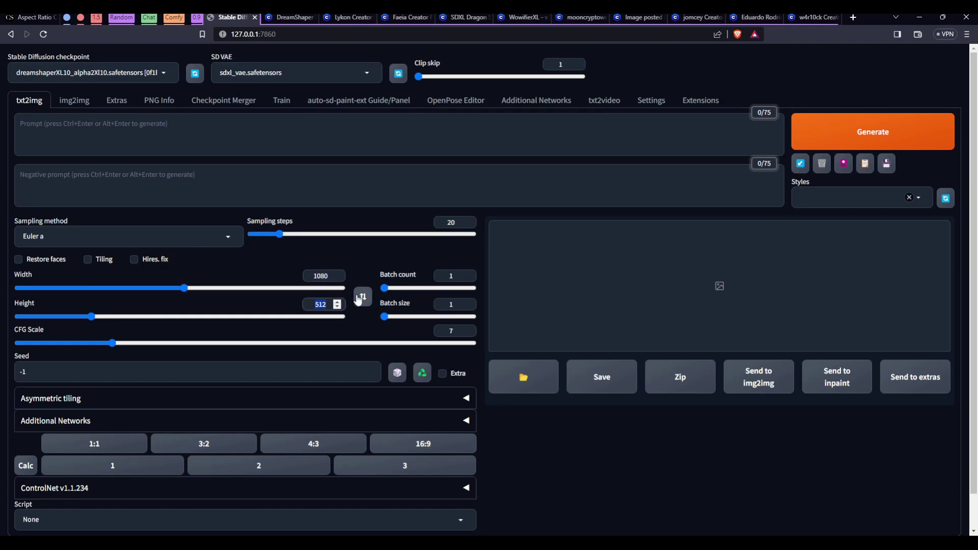
{"action": "type", "text": "1440"}
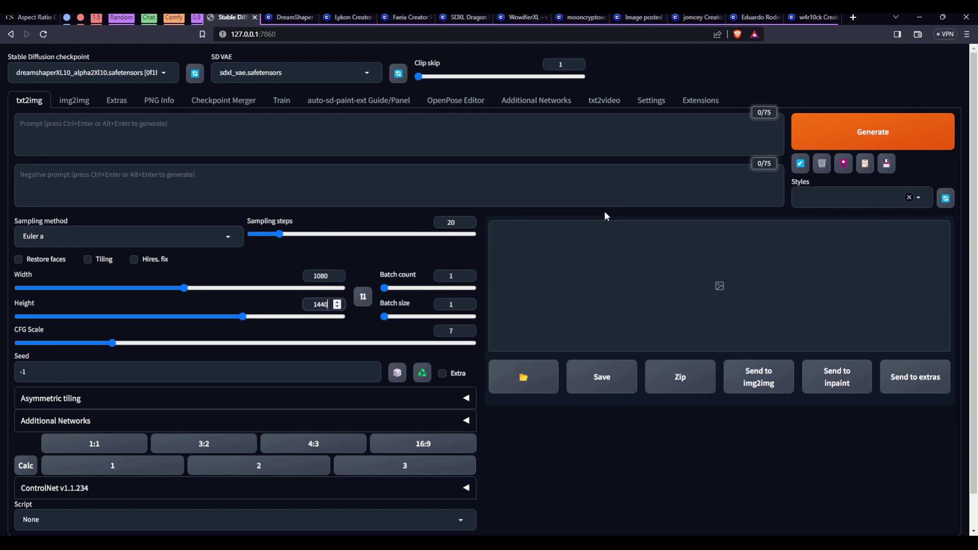
{"action": "key", "text": "ctrl+a"}
{"action": "left_click", "coordinate": [535, 463]}
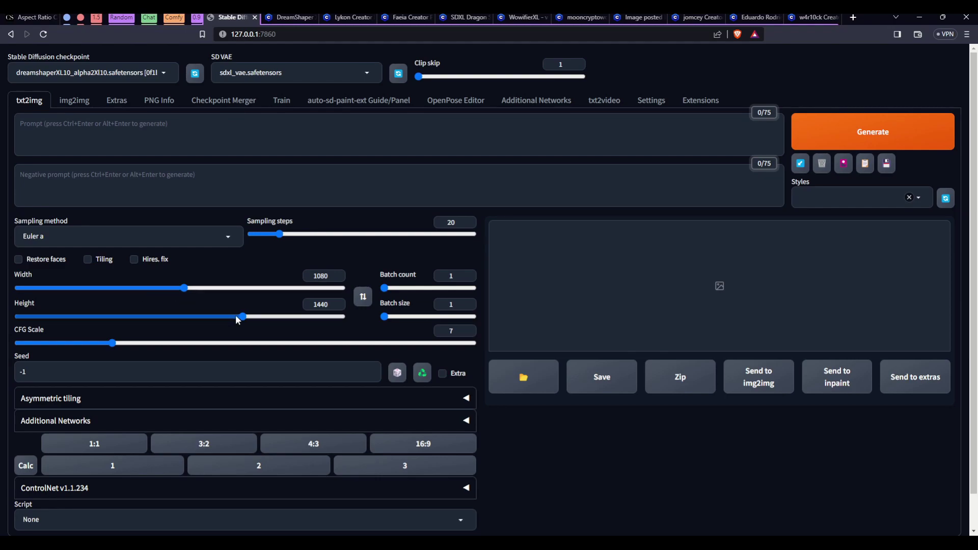
Swap width and height back and forth, ending with a landscape size of 1440 by 1080
{"action": "left_click", "coordinate": [363, 296]}
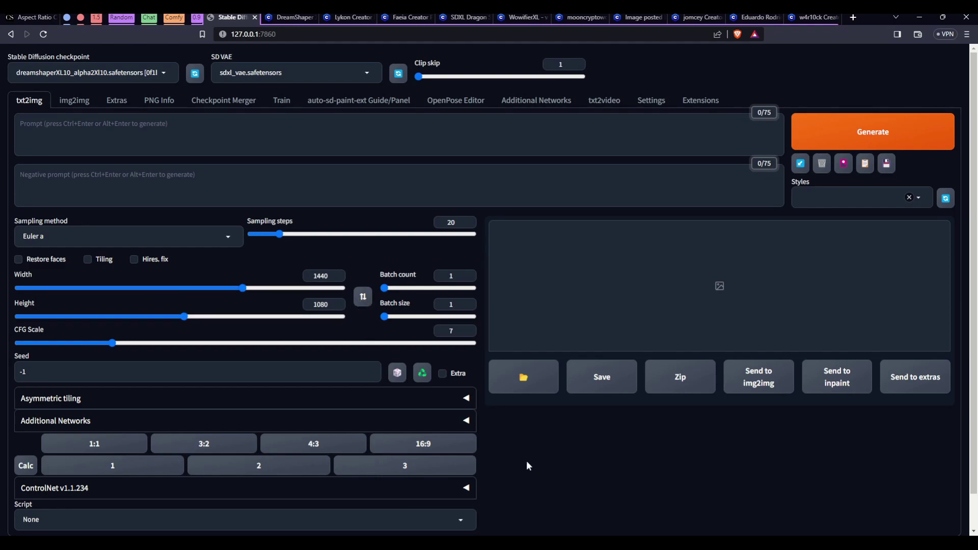
{"action": "left_click", "coordinate": [362, 296]}
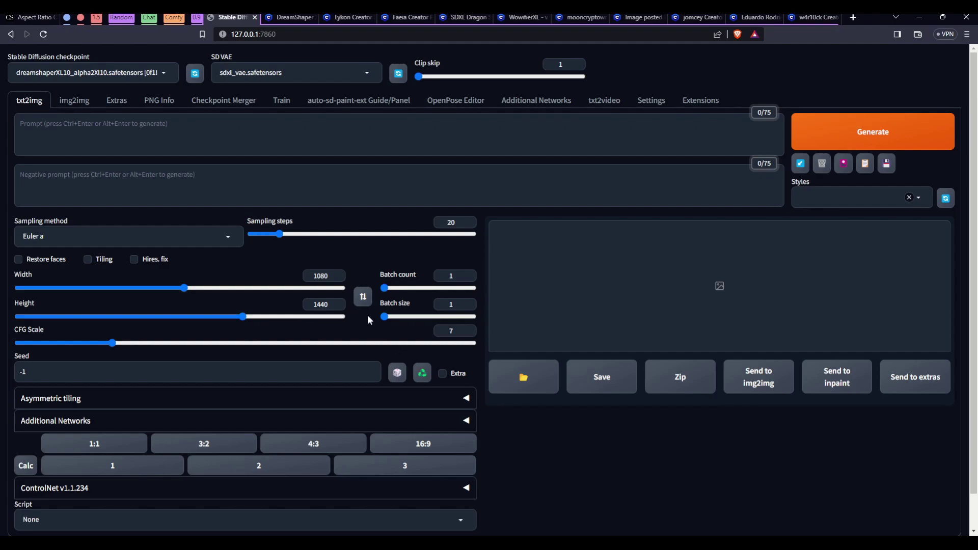
{"action": "left_click", "coordinate": [363, 296]}
{"action": "left_click", "coordinate": [363, 296]}
{"action": "left_click", "coordinate": [362, 297]}
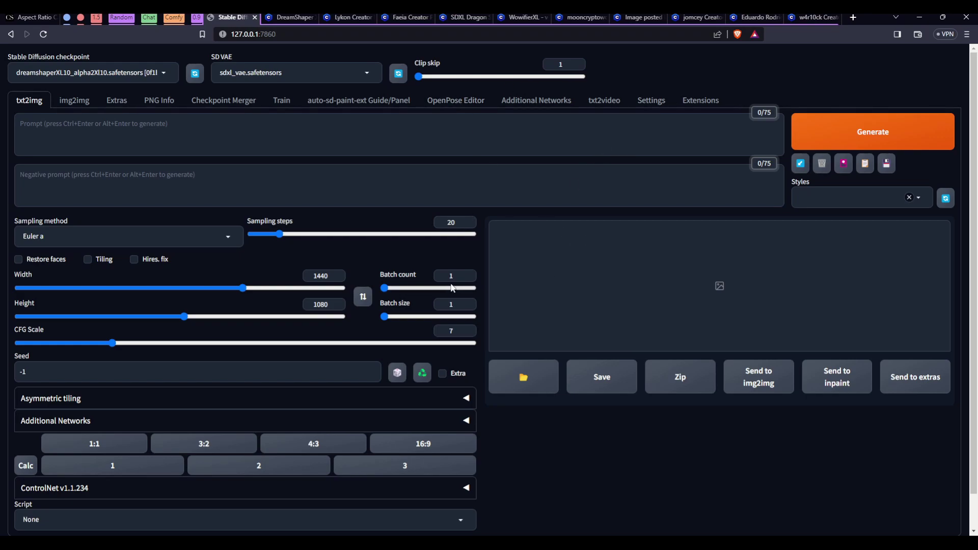
Load the fairy dragon image from the image viewer into PNG Info to read its generation parameters
{"action": "left_click", "coordinate": [151, 101]}
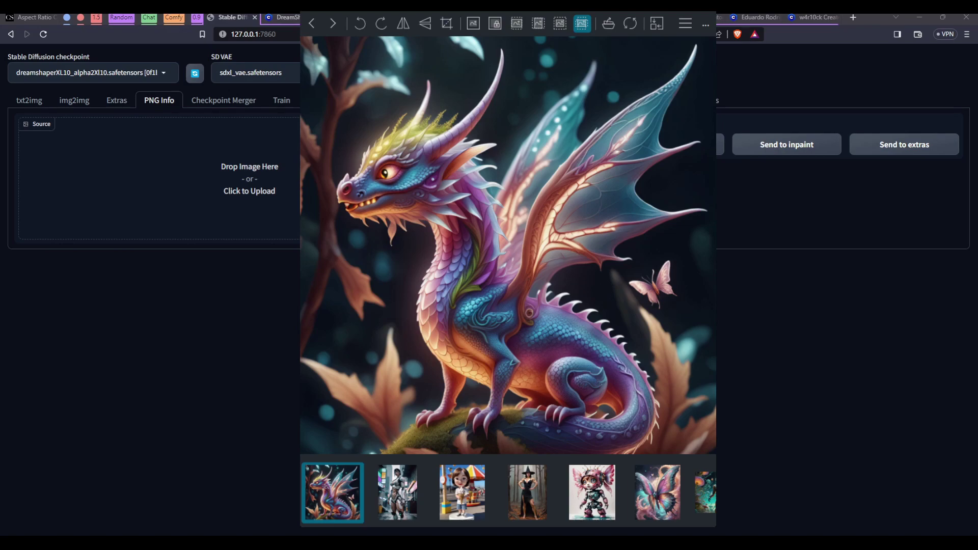
{"action": "key", "text": "ctrl+Tab"}
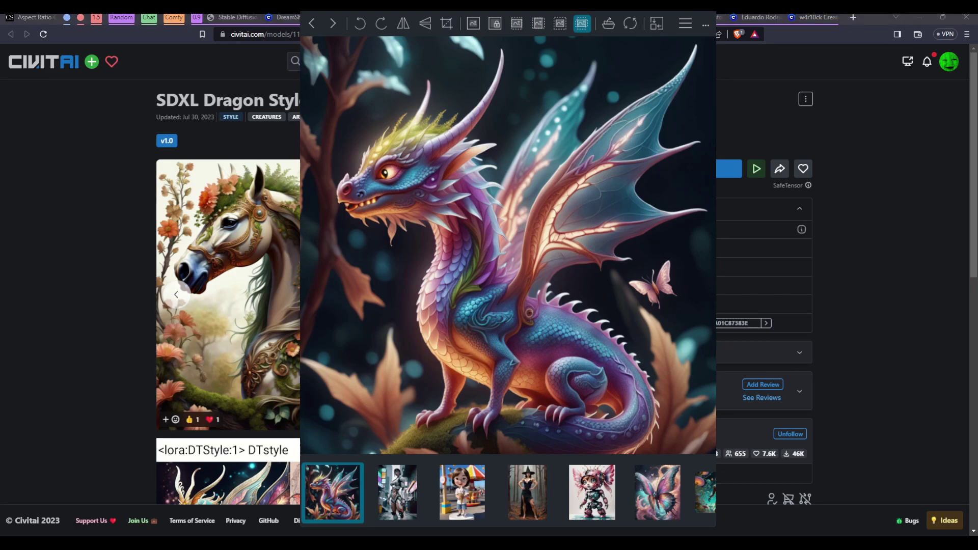
{"action": "key", "text": "Escape"}
{"action": "left_click", "coordinate": [235, 17]}
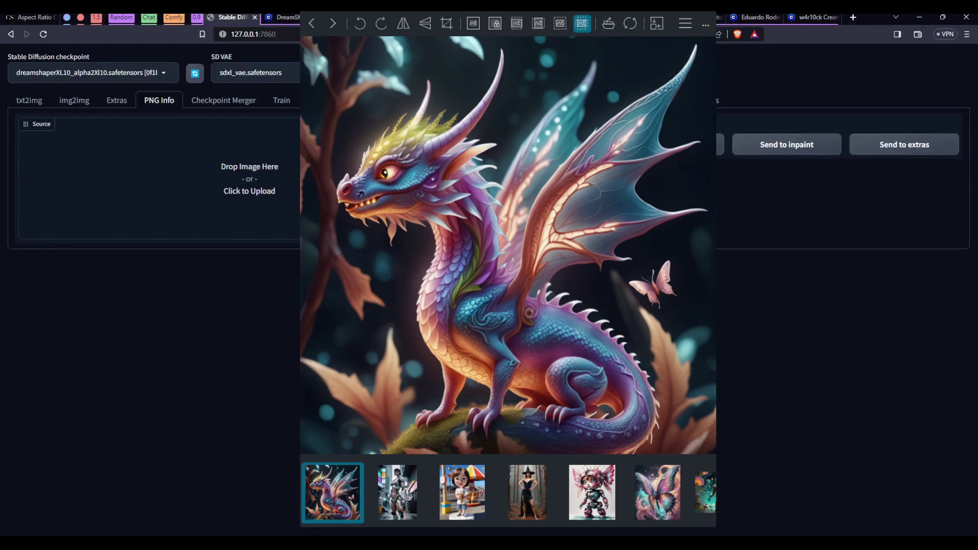
{"action": "left_click_drag", "start_coordinate": [458, 245], "coordinate": [195, 200]}
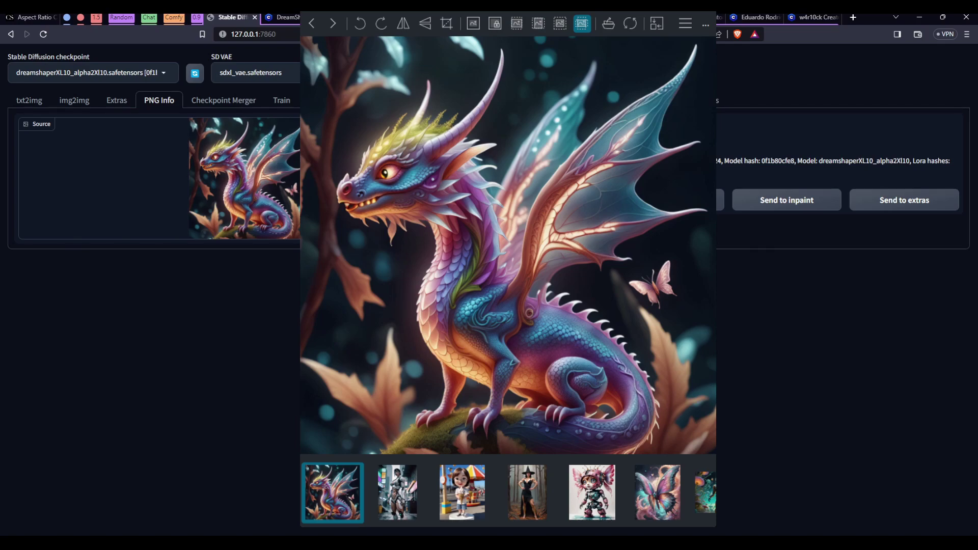
Send the fairy dragon image's parameters to txt2img and generate the image from them
{"action": "left_click", "coordinate": [551, 199]}
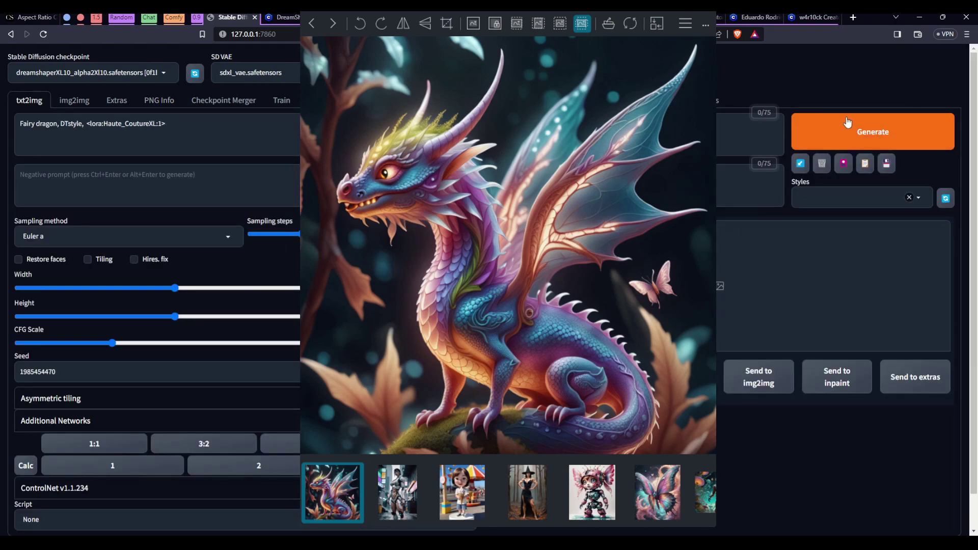
{"action": "left_click", "coordinate": [873, 132]}
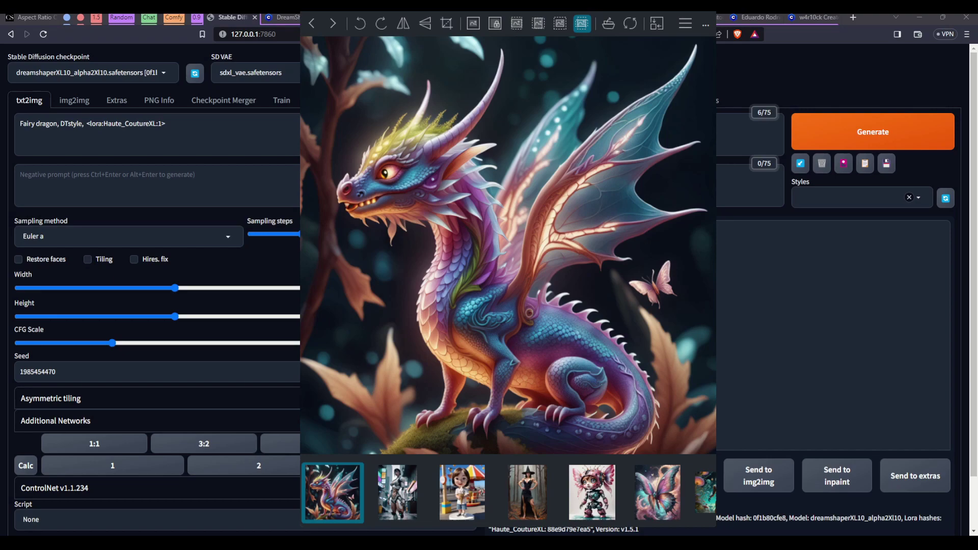
{"action": "key", "text": "Escape"}
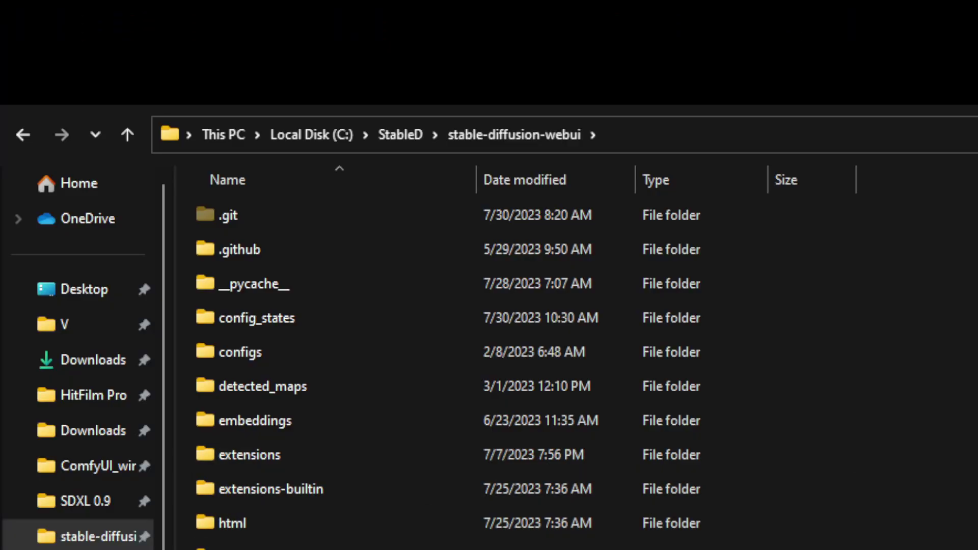
Switch to File Explorer and open the Lora folder inside the models folder of stable-diffusion-webui
{"action": "scroll", "coordinate": [82, 356], "scroll_direction": "down", "scroll_amount": 4}
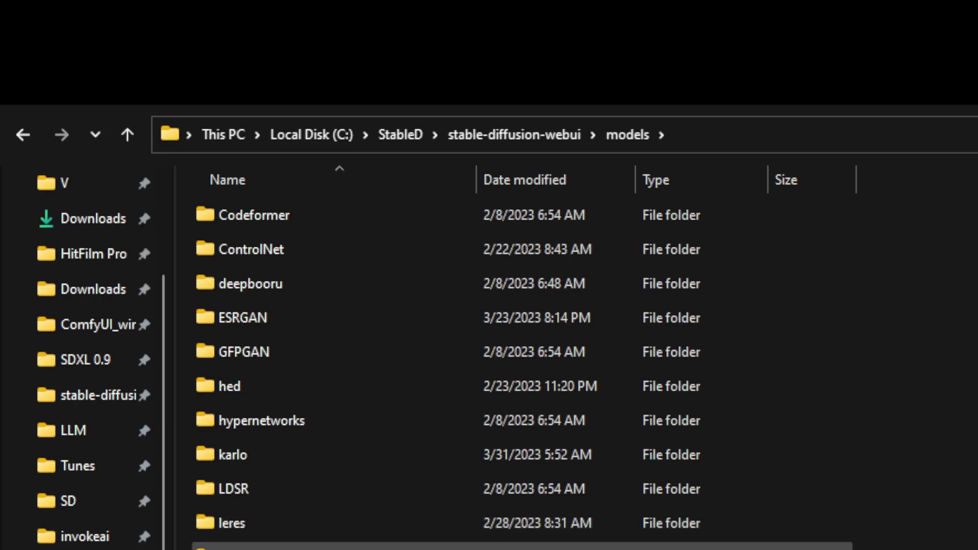
{"action": "key", "text": "alt+Left"}
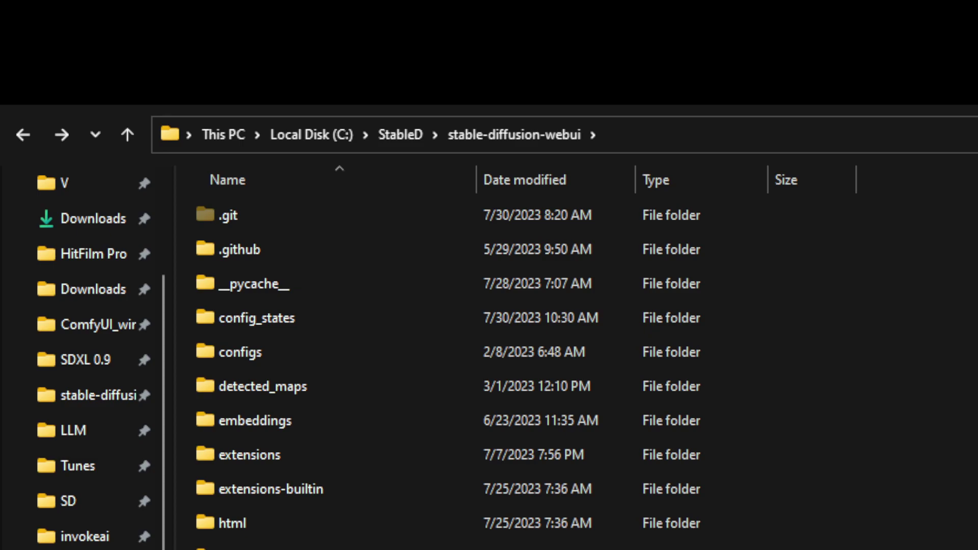
{"action": "key", "text": "alt+Right"}
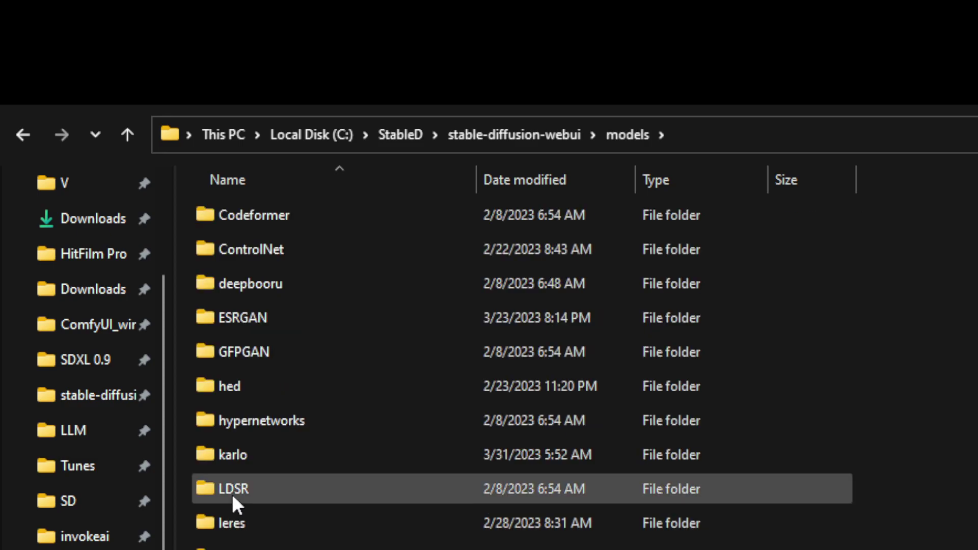
{"action": "double_click", "coordinate": [239, 547]}
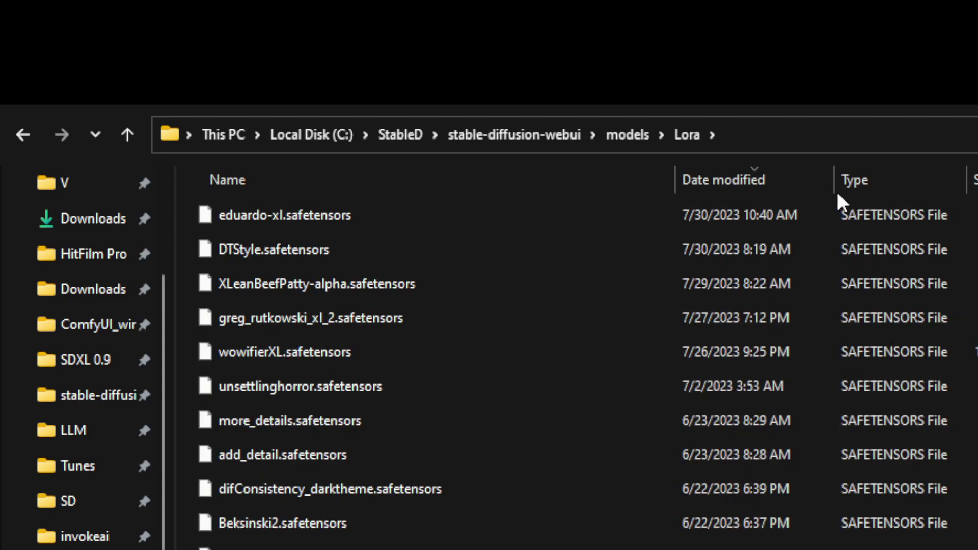
Compare the downloaded LoRA files such as DTStyle.safetensors with the Lora folder's contents and return to the models folder
{"action": "left_click", "coordinate": [605, 33]}
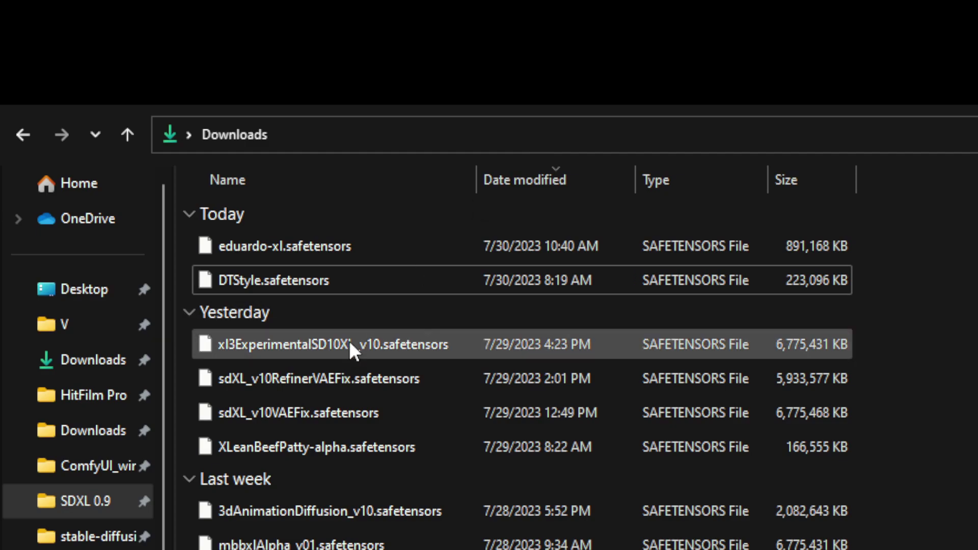
{"action": "left_click", "coordinate": [262, 282]}
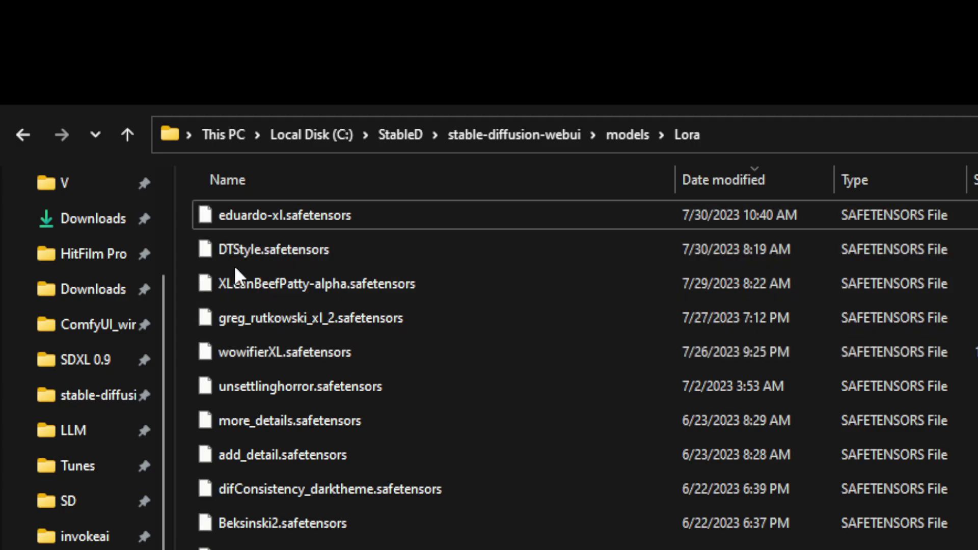
{"action": "scroll", "coordinate": [484, 491], "scroll_direction": "down", "scroll_amount": 20}
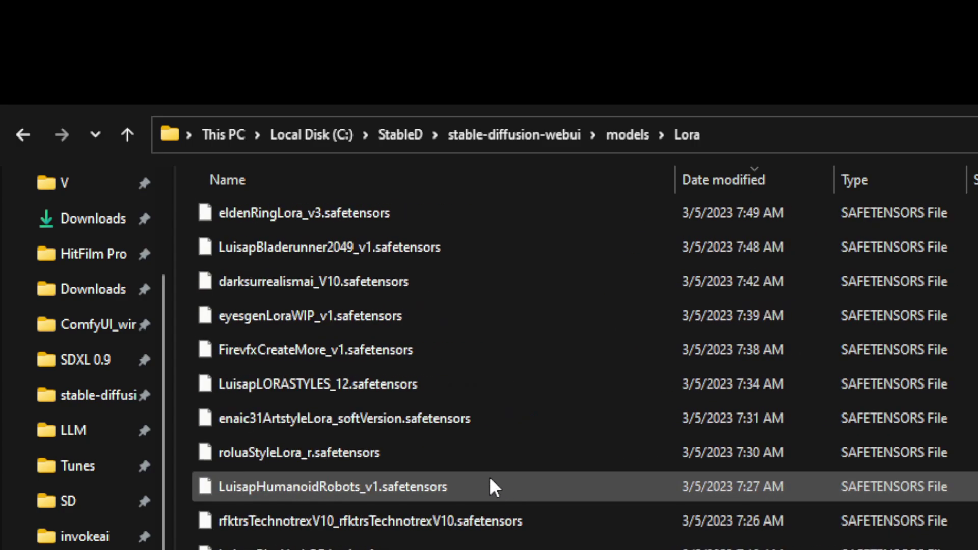
{"action": "scroll", "coordinate": [485, 478], "scroll_direction": "up", "scroll_amount": 20}
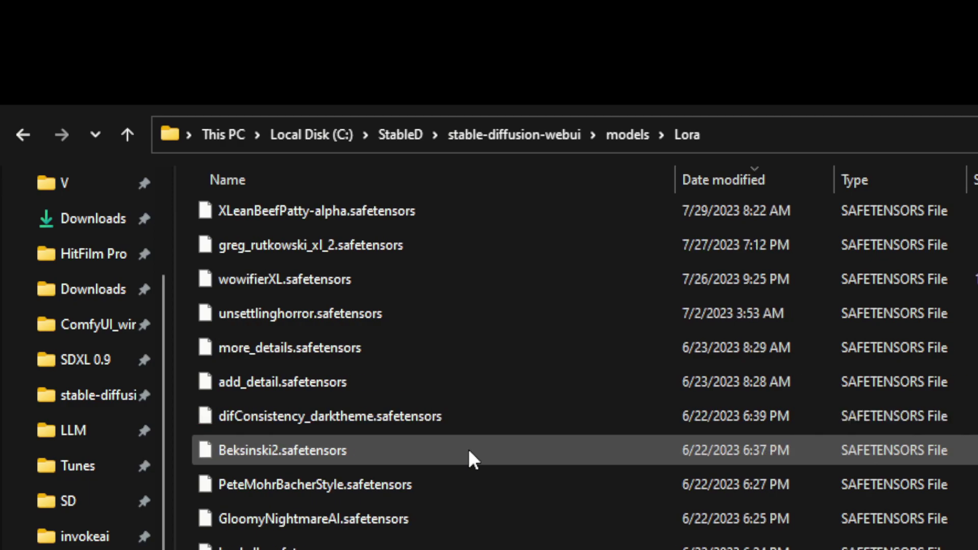
{"action": "key", "text": "alt+Left"}
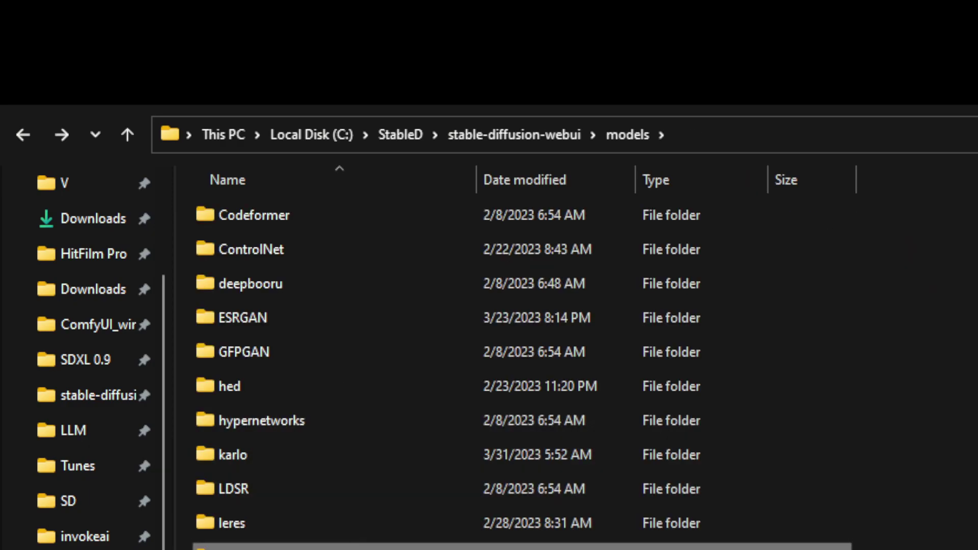
Open the Stable-diffusion folder inside models, look through its checkpoint files, and return to the models folder
{"action": "key", "text": "s"}
{"action": "key", "text": "Return"}
{"action": "scroll", "coordinate": [501, 457], "scroll_direction": "down", "scroll_amount": 10}
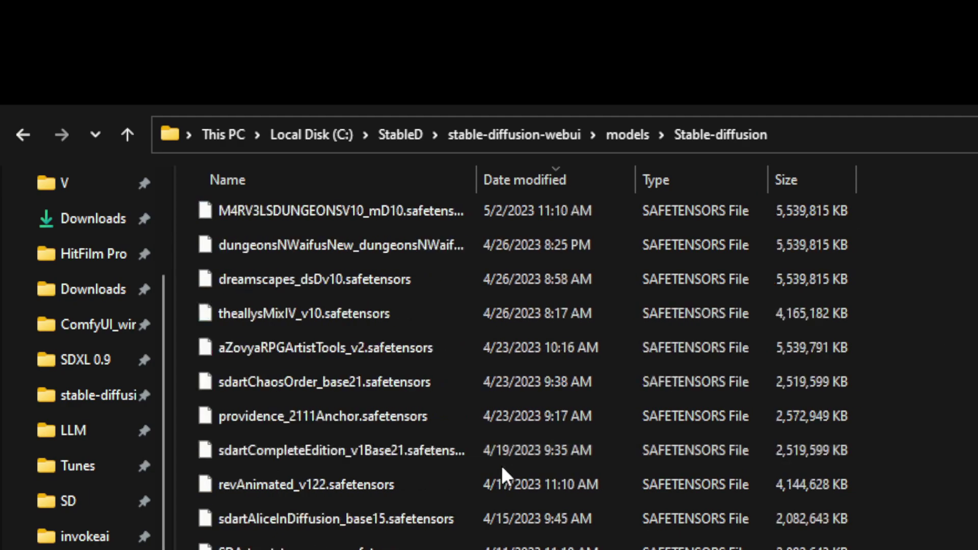
{"action": "scroll", "coordinate": [501, 463], "scroll_direction": "down", "scroll_amount": 15}
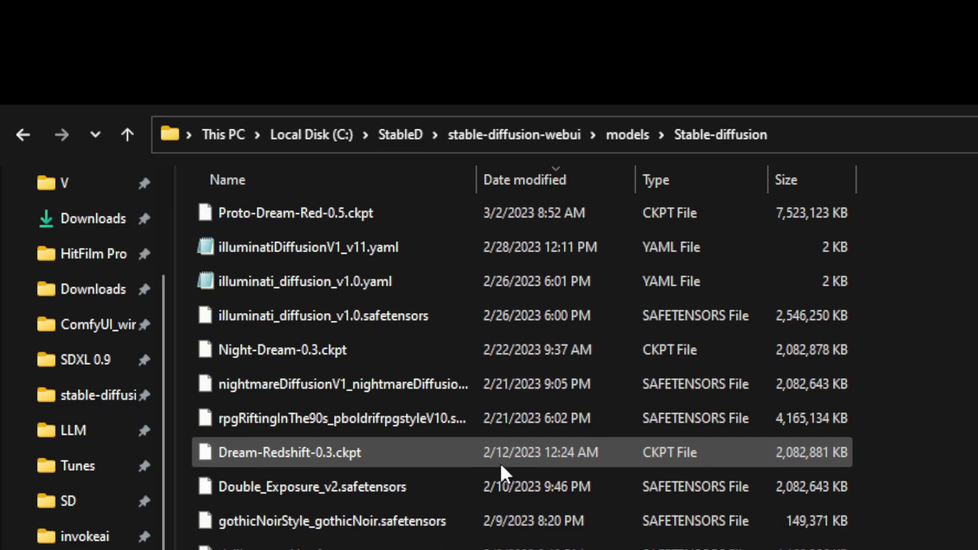
{"action": "scroll", "coordinate": [503, 450], "scroll_direction": "up", "scroll_amount": 20}
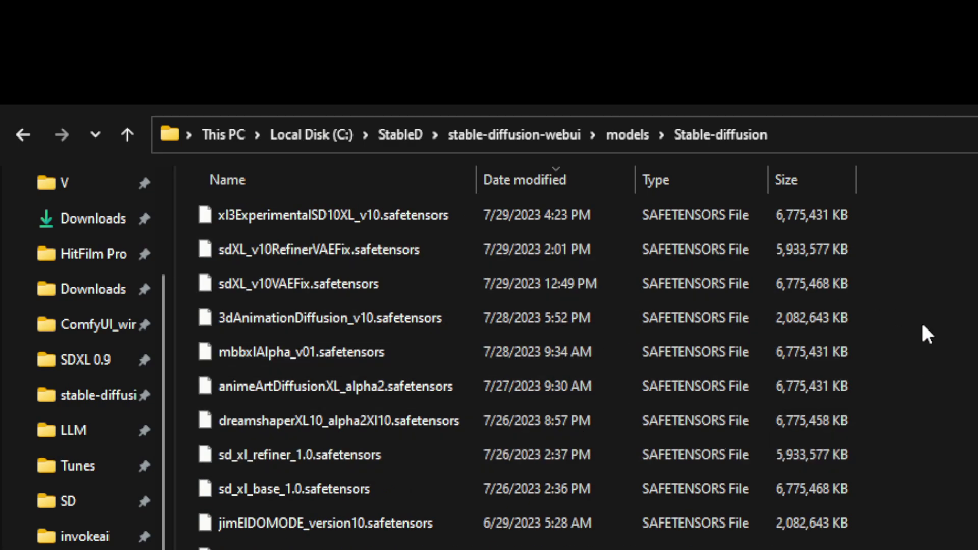
{"action": "key", "text": "alt+Left"}
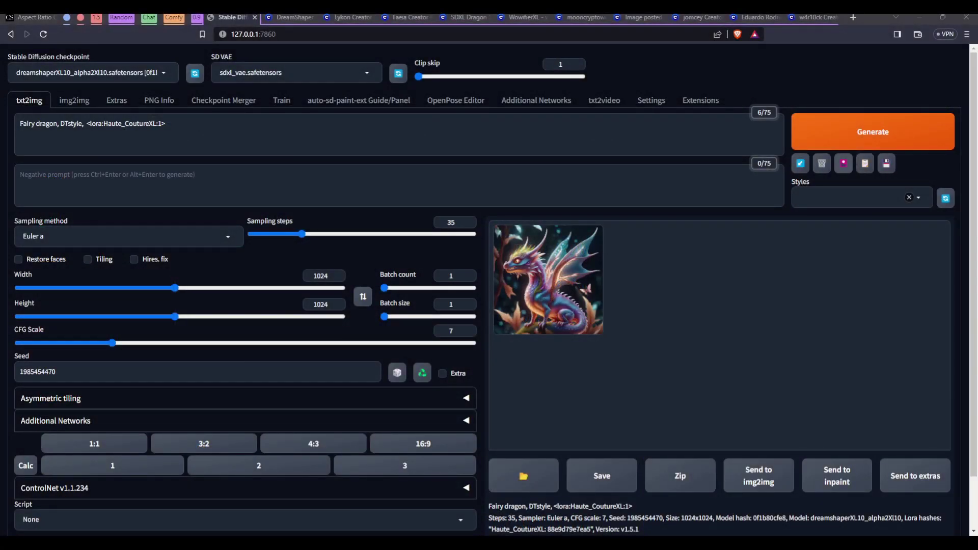
Switch to the Stable Diffusion web UI, show the LoRA cards among the extra networks, and refresh the list
{"action": "left_click", "coordinate": [843, 164]}
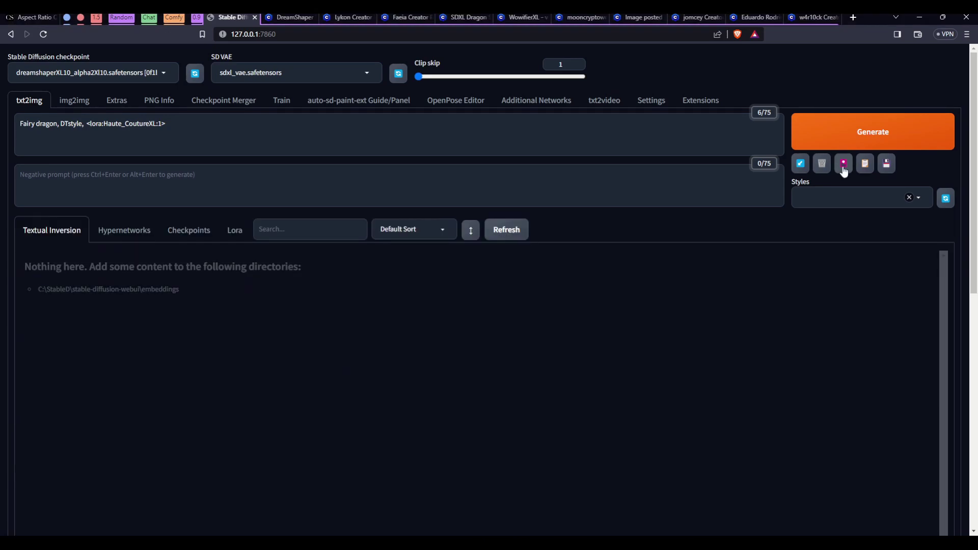
{"action": "left_click", "coordinate": [234, 230]}
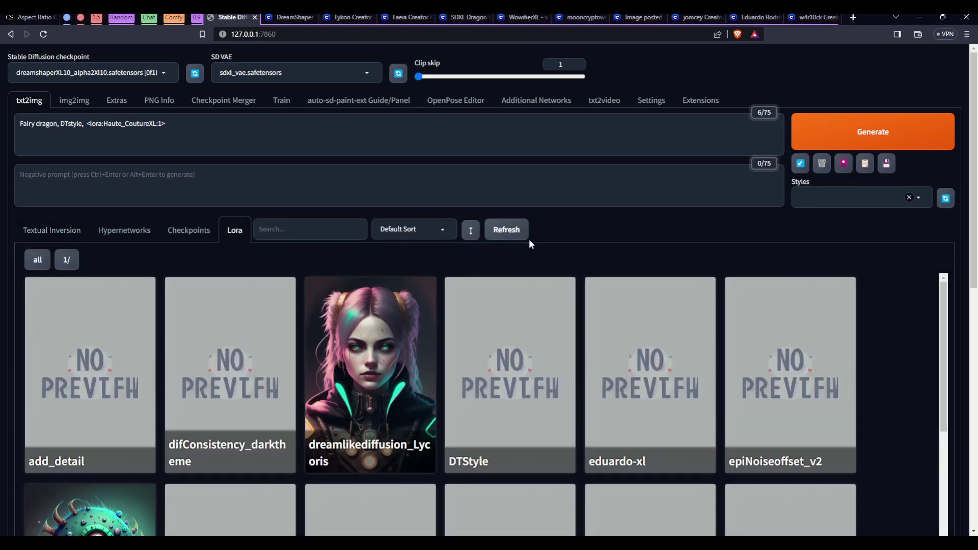
{"action": "left_click", "coordinate": [511, 230]}
{"action": "left_click", "coordinate": [510, 233]}
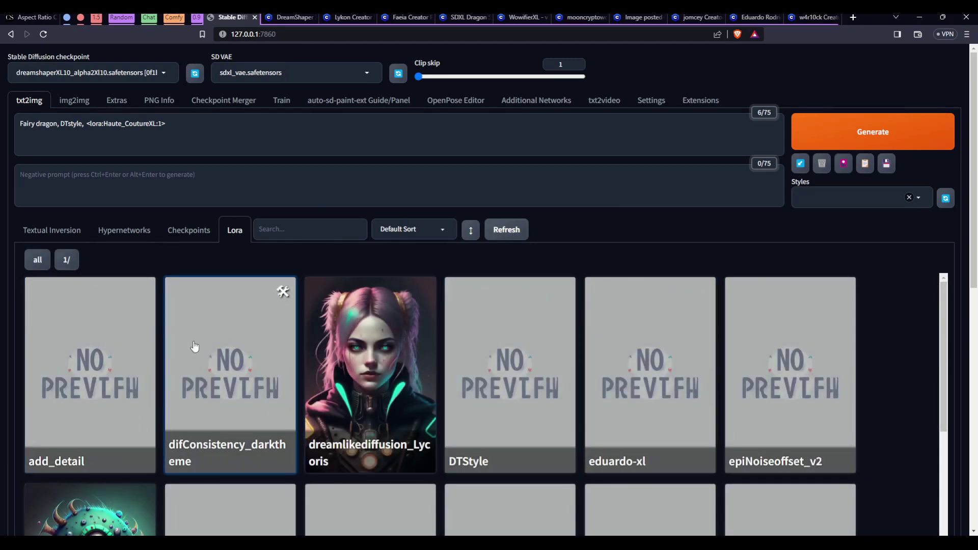
{"action": "scroll", "coordinate": [565, 343], "scroll_direction": "down", "scroll_amount": 8}
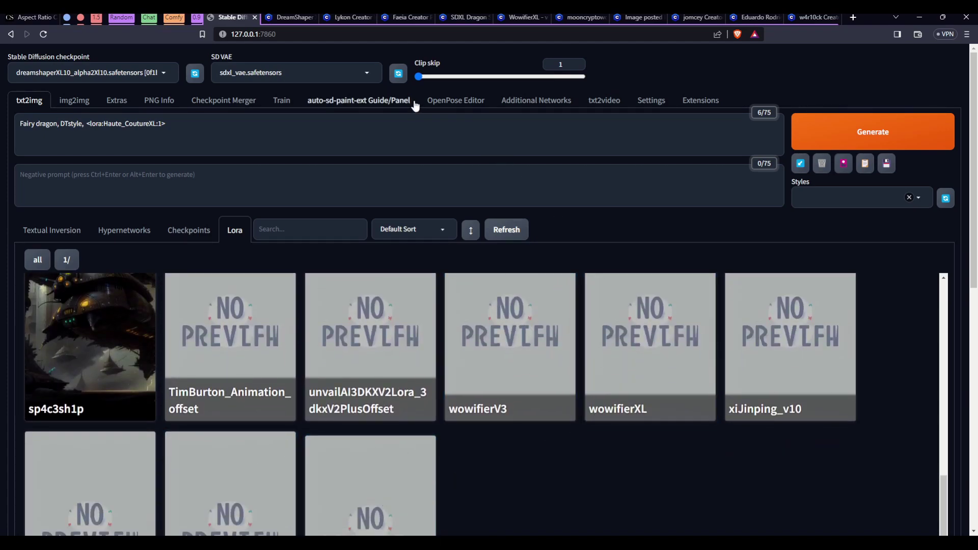
Check the WowifierXL page on Civitai for its type and base model, and compare it with the wowifierXL card in the web UI
{"action": "left_click", "coordinate": [523, 18]}
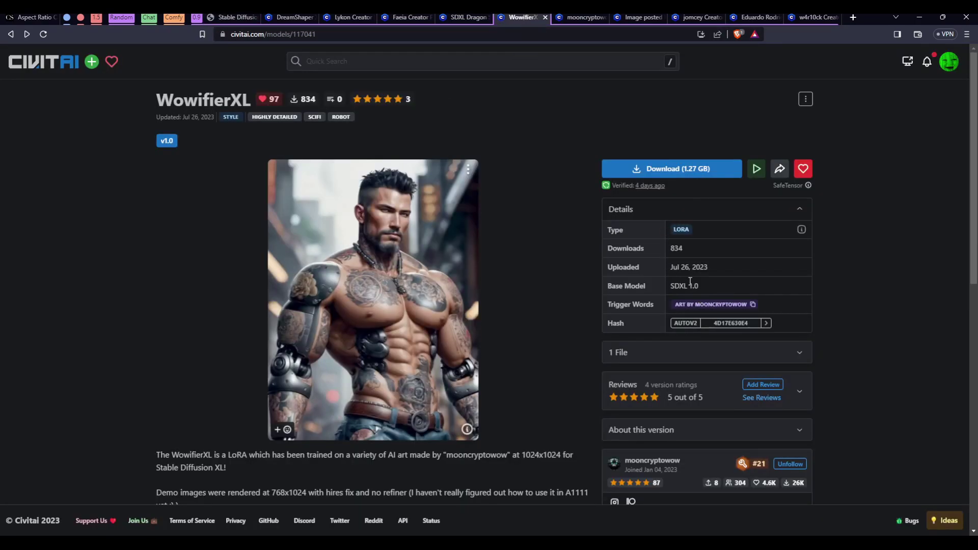
{"action": "left_click", "coordinate": [239, 19]}
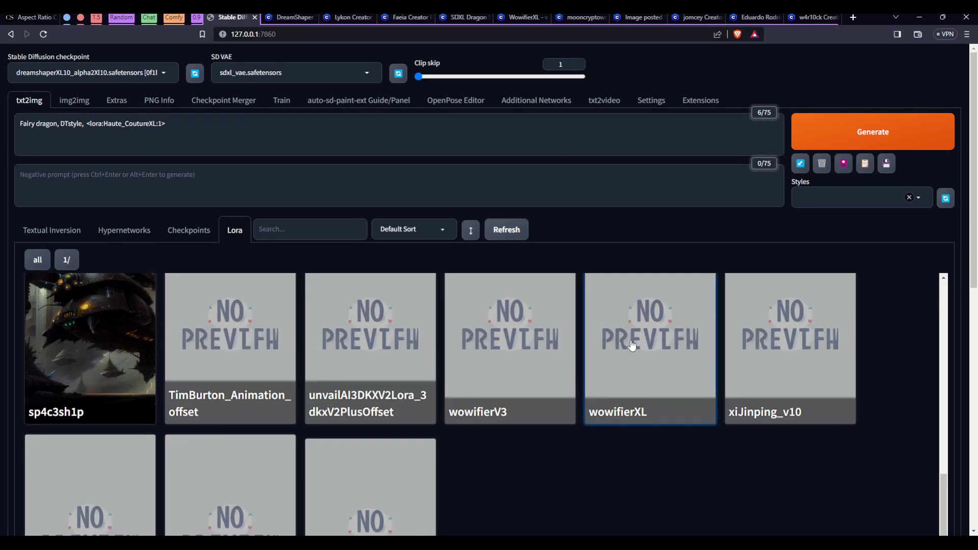
{"action": "scroll", "coordinate": [632, 342], "scroll_direction": "up", "scroll_amount": 6}
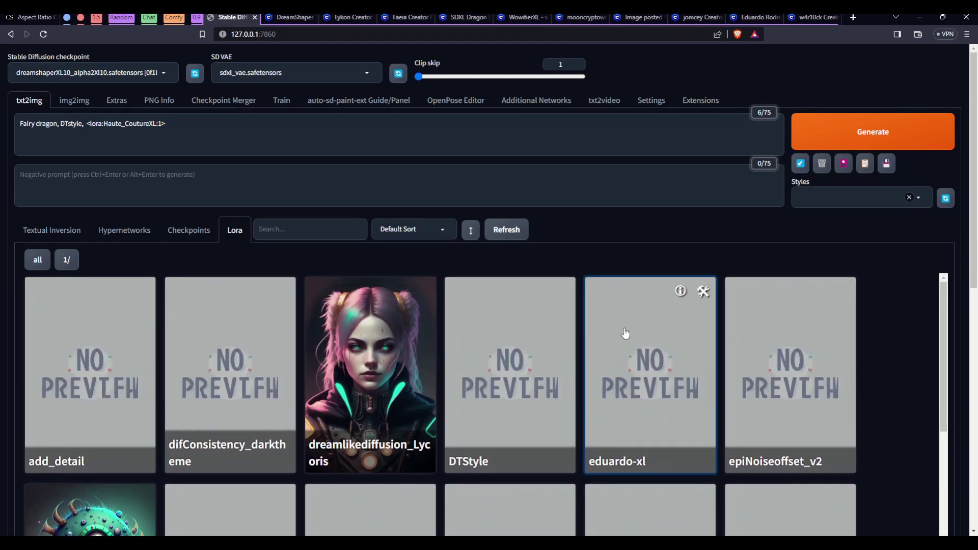
{"action": "scroll", "coordinate": [623, 336], "scroll_direction": "down", "scroll_amount": 6}
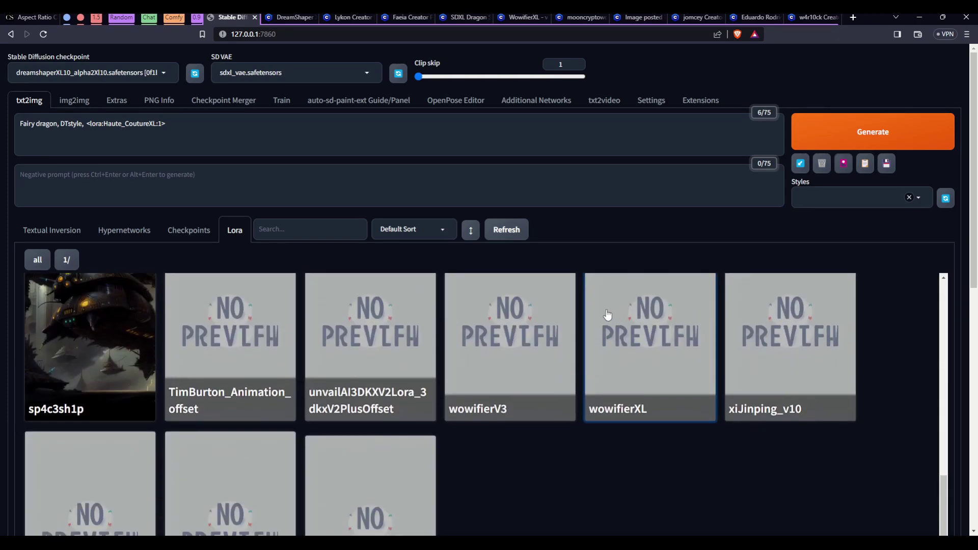
{"action": "scroll", "coordinate": [614, 318], "scroll_direction": "up", "scroll_amount": 6}
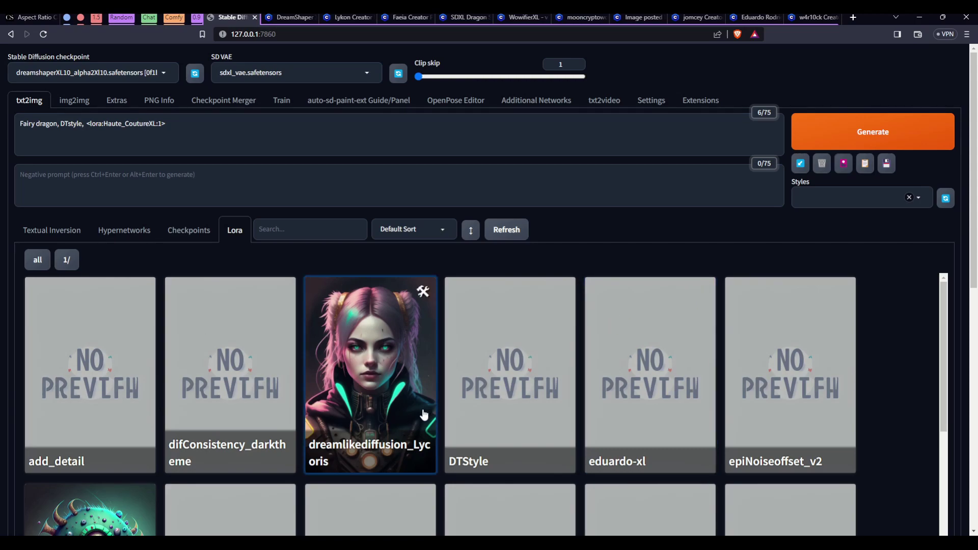
Download the SDXL Dragon Style LoRA from its Civitai page and return to the Stable Diffusion web UI
{"action": "left_click", "coordinate": [468, 20]}
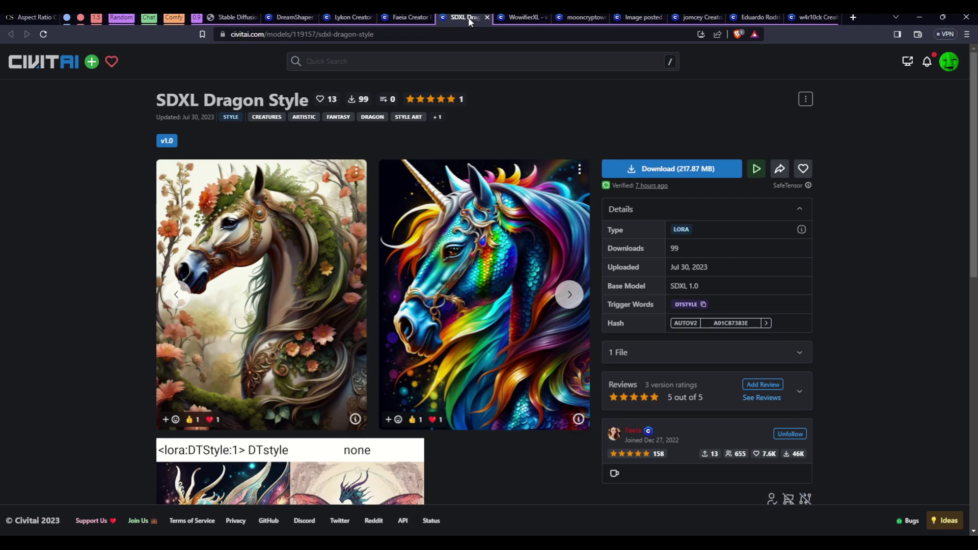
{"action": "left_click", "coordinate": [643, 170]}
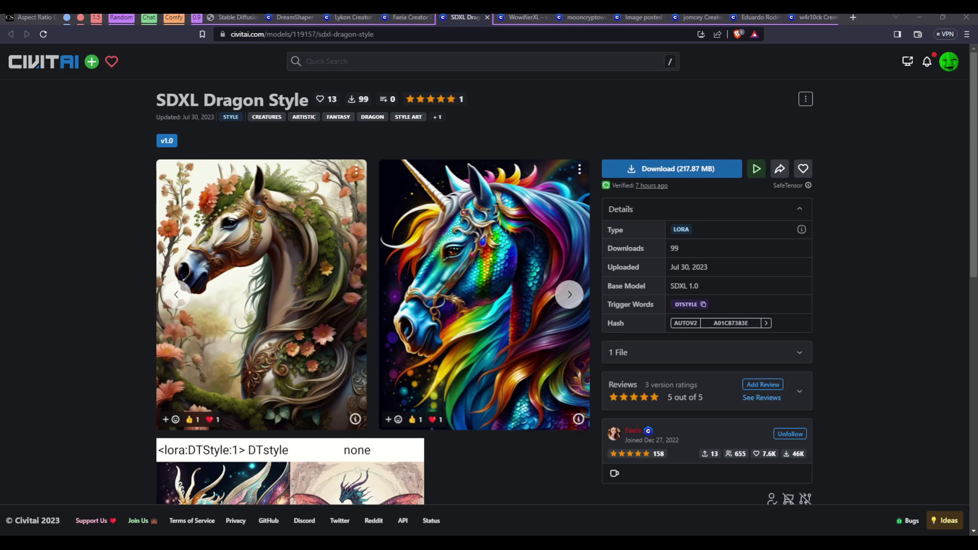
{"action": "key", "text": "Return"}
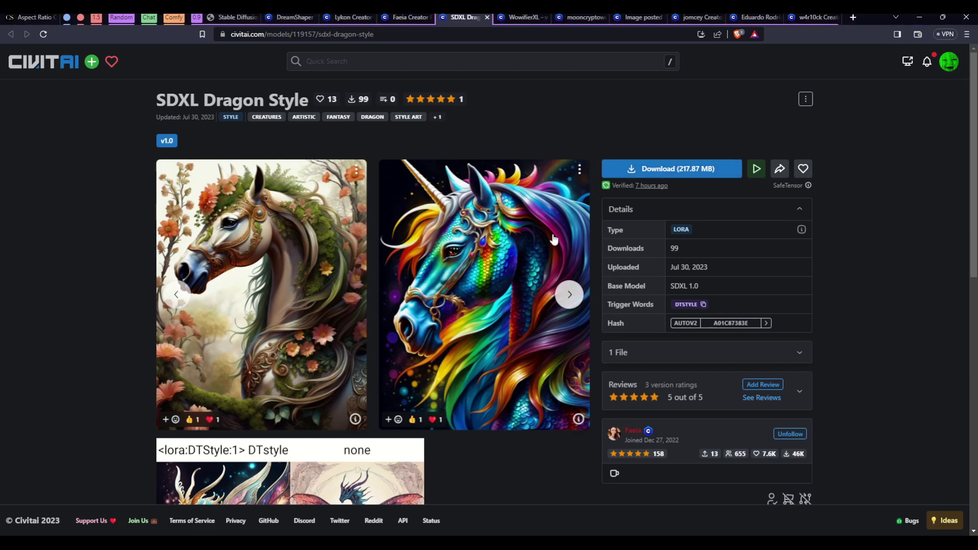
{"action": "left_click", "coordinate": [233, 17]}
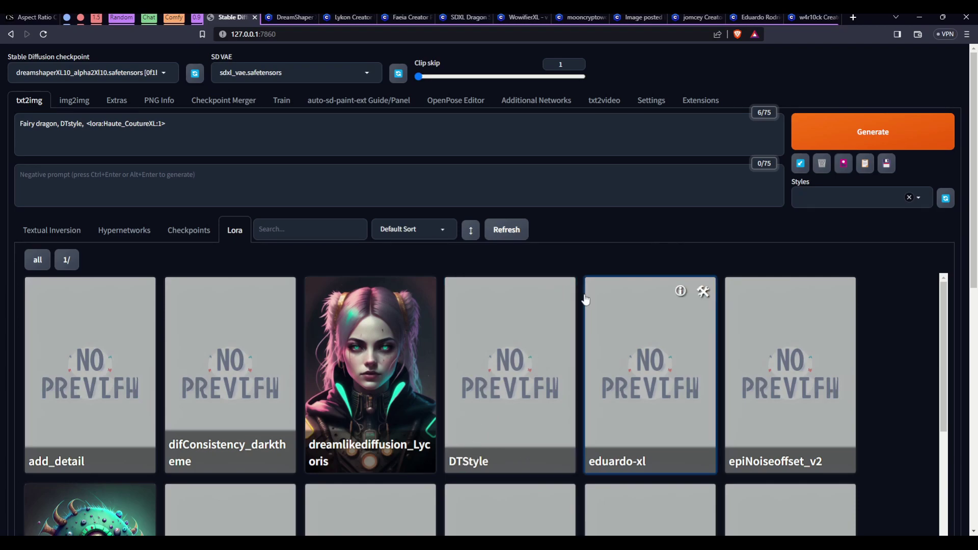
Toggle the DTStyle LoRA tag out of the Fairy dragon prompt and back in
{"action": "left_click", "coordinate": [468, 449]}
{"action": "left_click", "coordinate": [472, 438]}
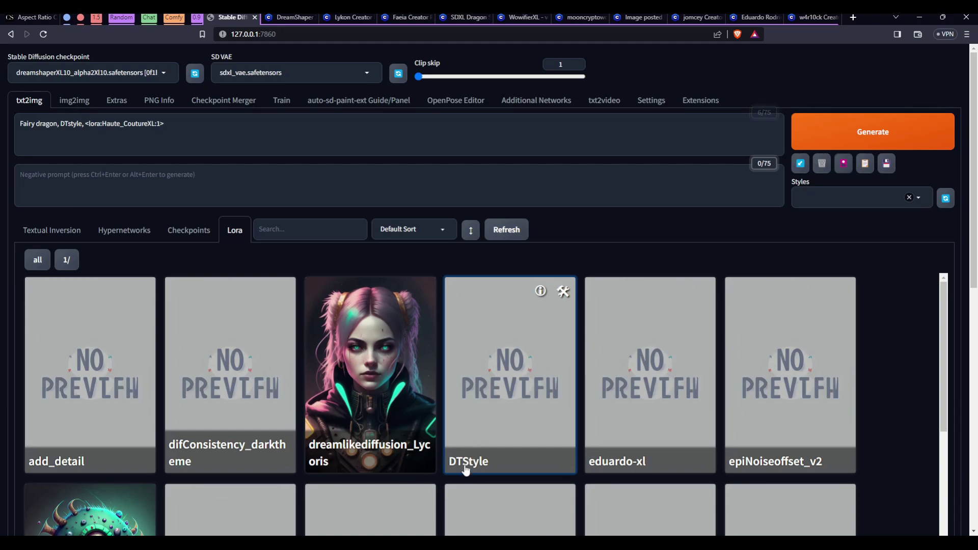
{"action": "left_click", "coordinate": [458, 464]}
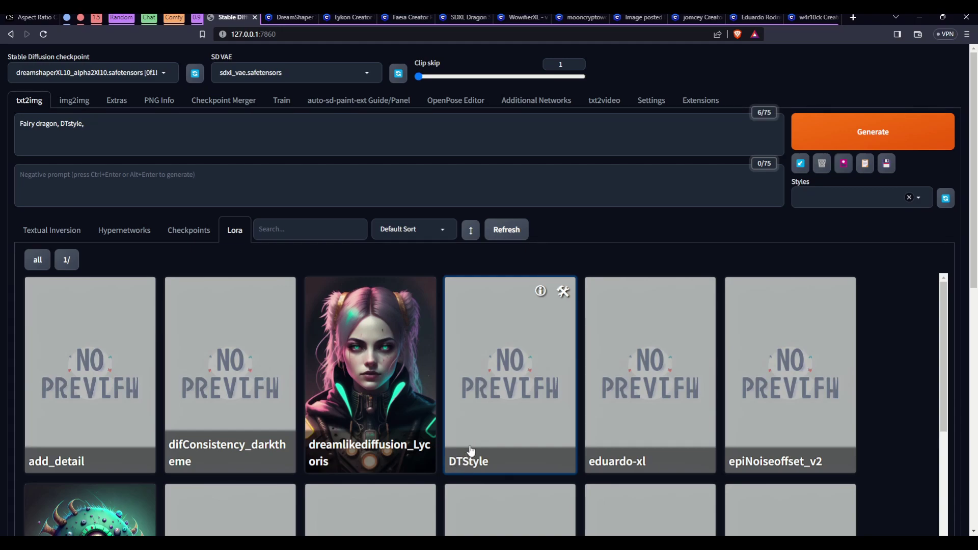
{"action": "left_click", "coordinate": [471, 438]}
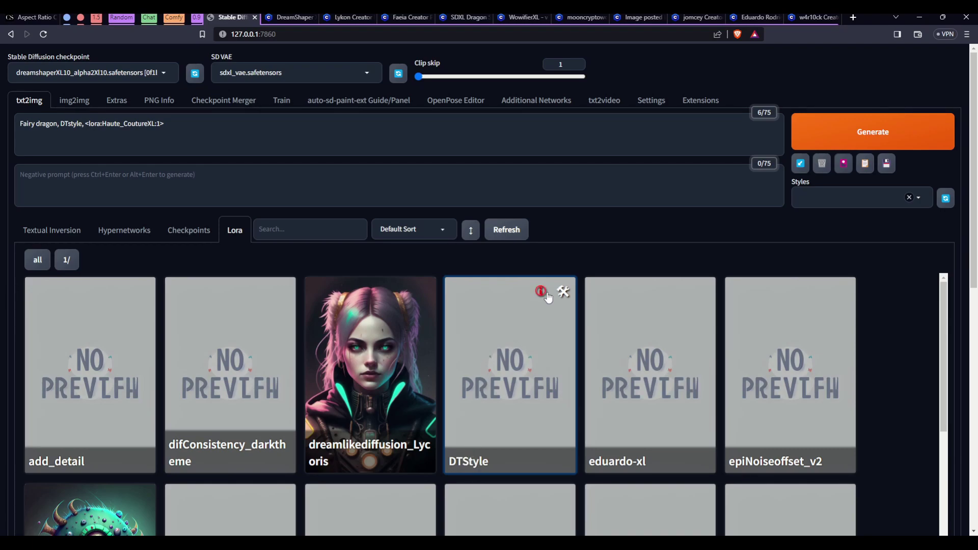
Open the DTStyle LoRA's metadata editor and review its model details and training dataset tags
{"action": "left_click", "coordinate": [562, 292]}
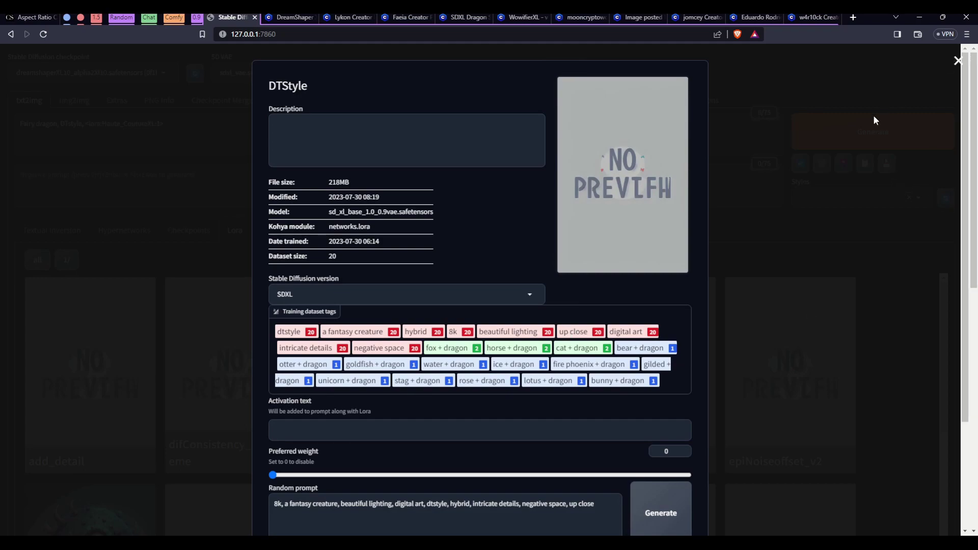
{"action": "scroll", "coordinate": [498, 232], "scroll_direction": "down", "scroll_amount": 3}
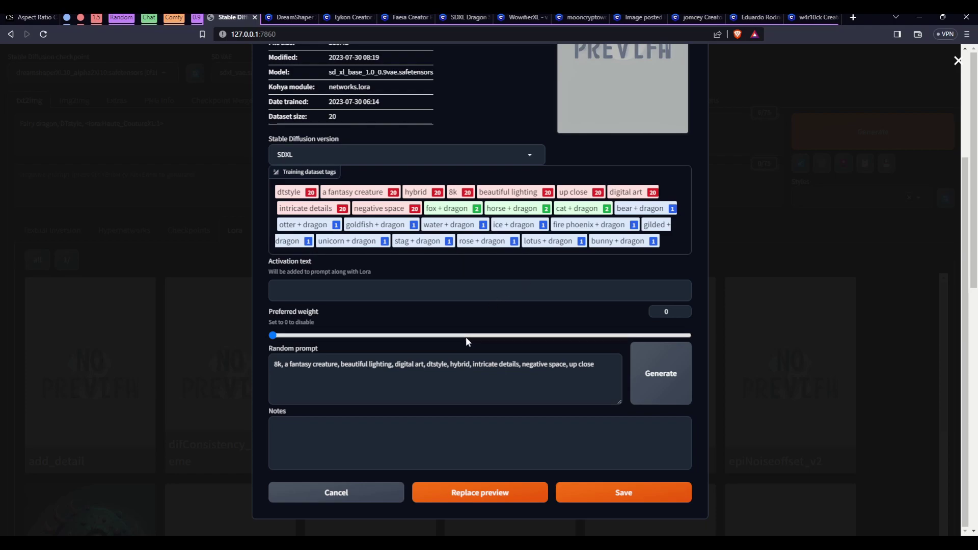
{"action": "scroll", "coordinate": [465, 337], "scroll_direction": "up", "scroll_amount": 3}
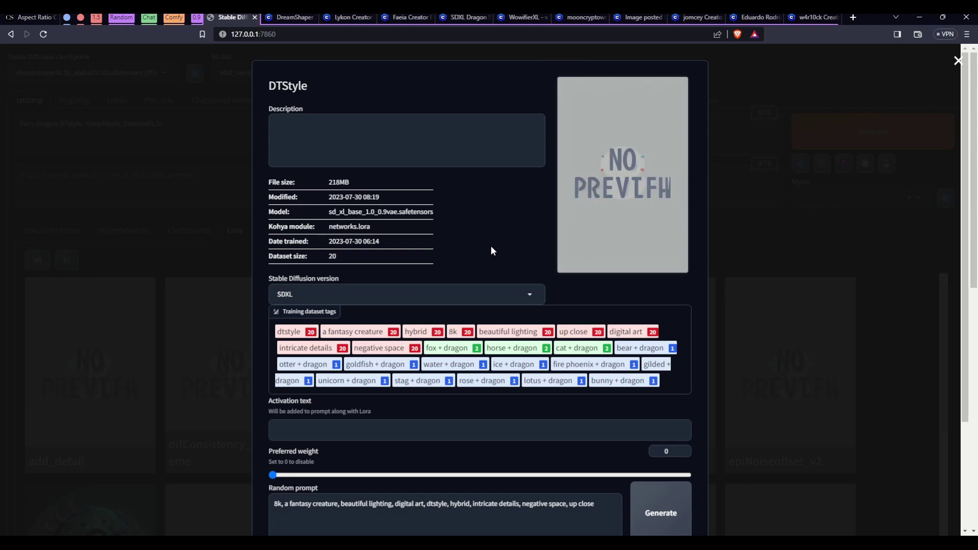
{"action": "scroll", "coordinate": [490, 246], "scroll_direction": "down", "scroll_amount": 1}
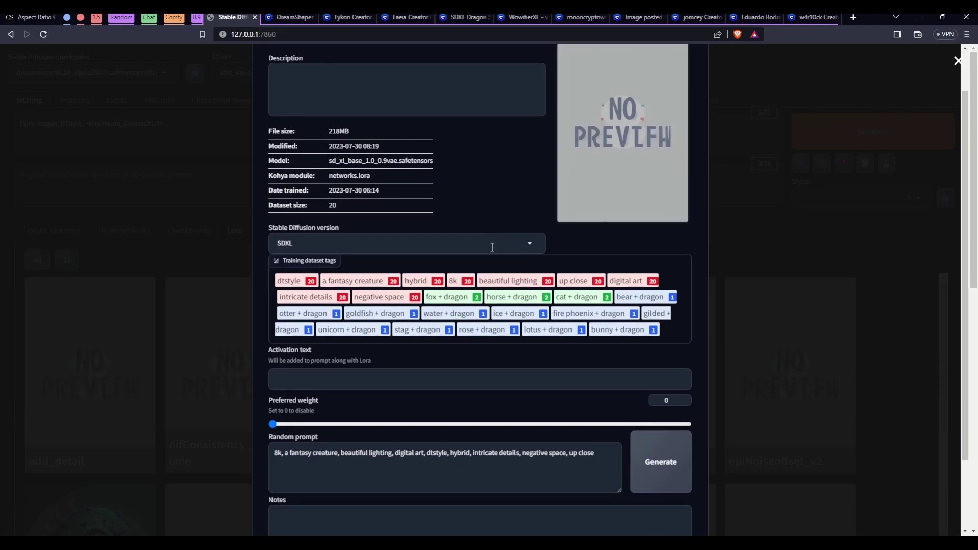
{"action": "scroll", "coordinate": [492, 247], "scroll_direction": "down", "scroll_amount": 2}
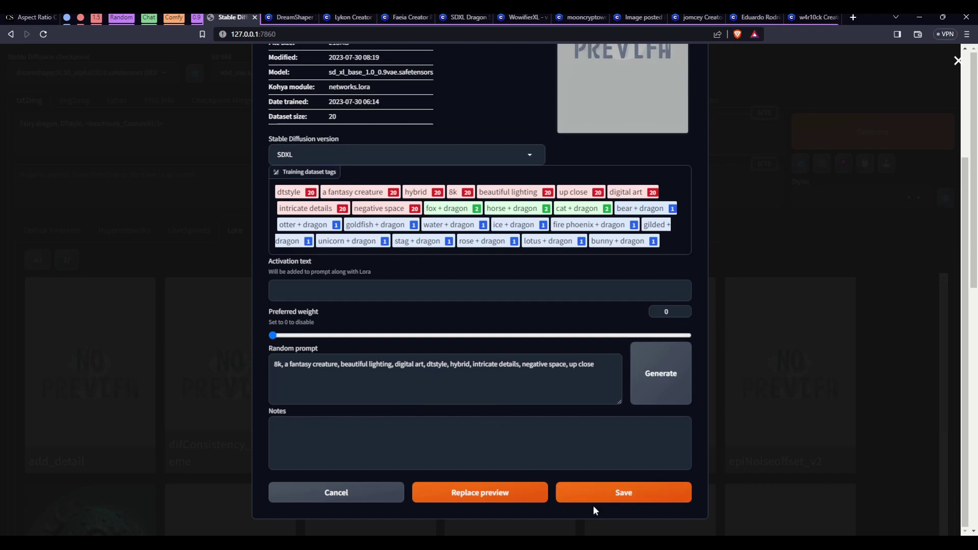
Generate a random prompt from DTStyle's training tags and close the metadata editor without saving
{"action": "left_click", "coordinate": [659, 398]}
{"action": "scroll", "coordinate": [616, 385], "scroll_direction": "up", "scroll_amount": 3}
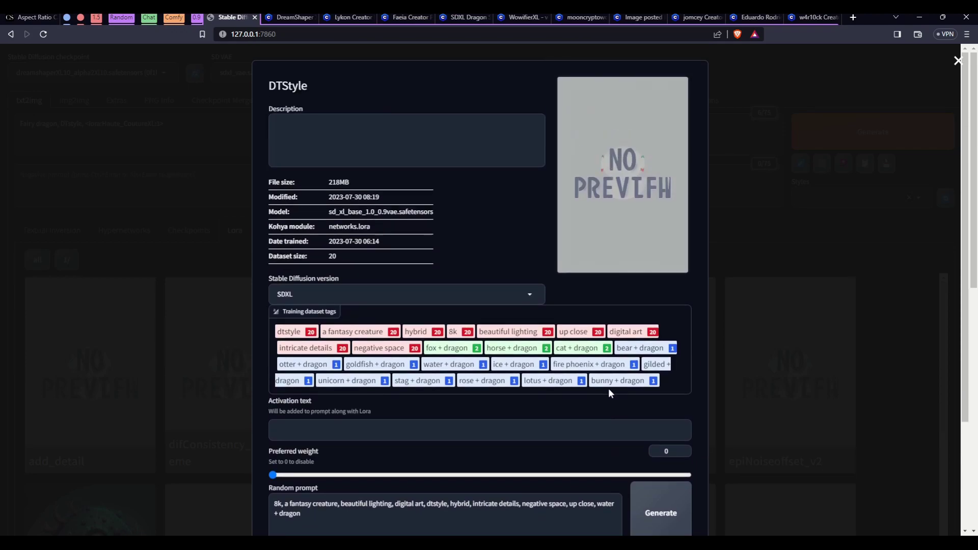
{"action": "scroll", "coordinate": [586, 366], "scroll_direction": "down", "scroll_amount": 3}
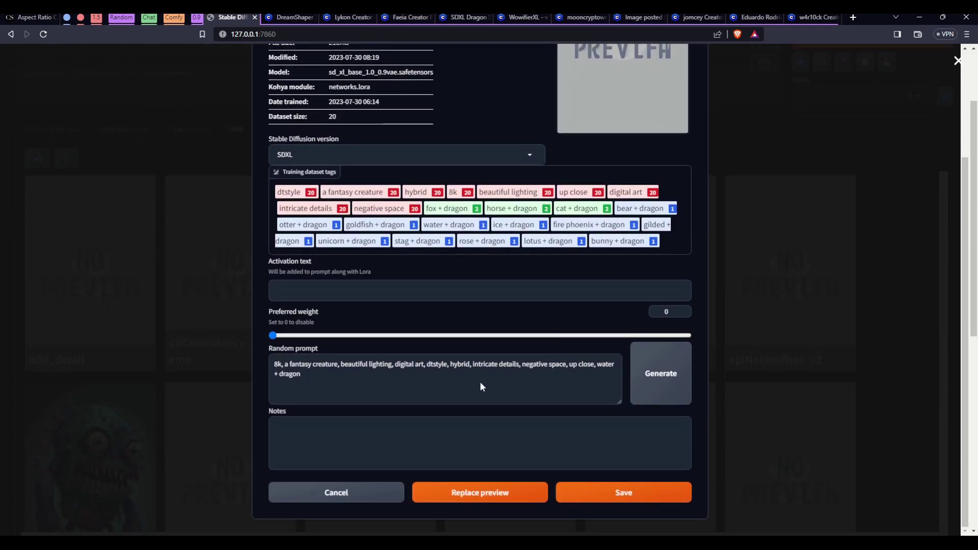
{"action": "left_click", "coordinate": [335, 493]}
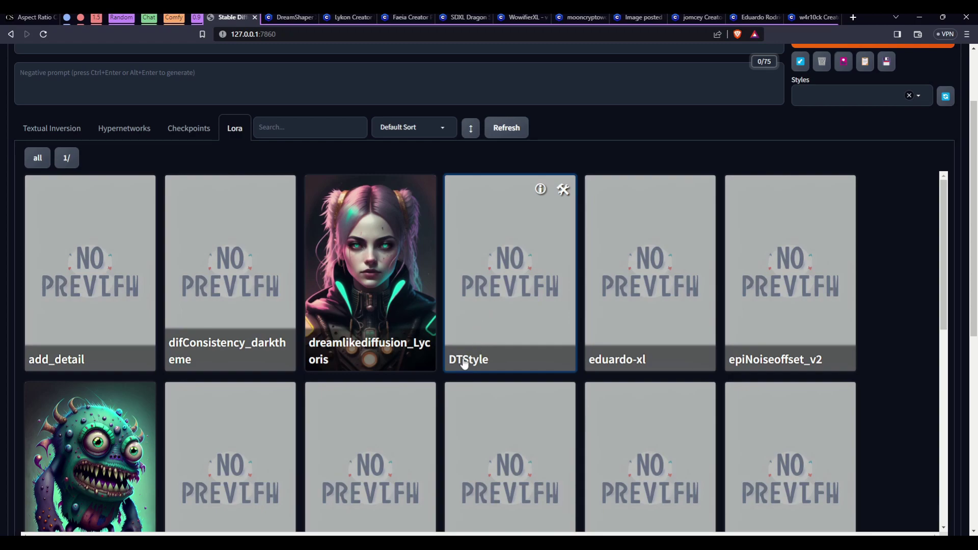
Insert the DTStyle LoRA's tag <lora:Haute_CoutureXL:1> into the Fairy dragon prompt and look through the LoRA cards
{"action": "scroll", "coordinate": [488, 308], "scroll_direction": "up", "scroll_amount": 2}
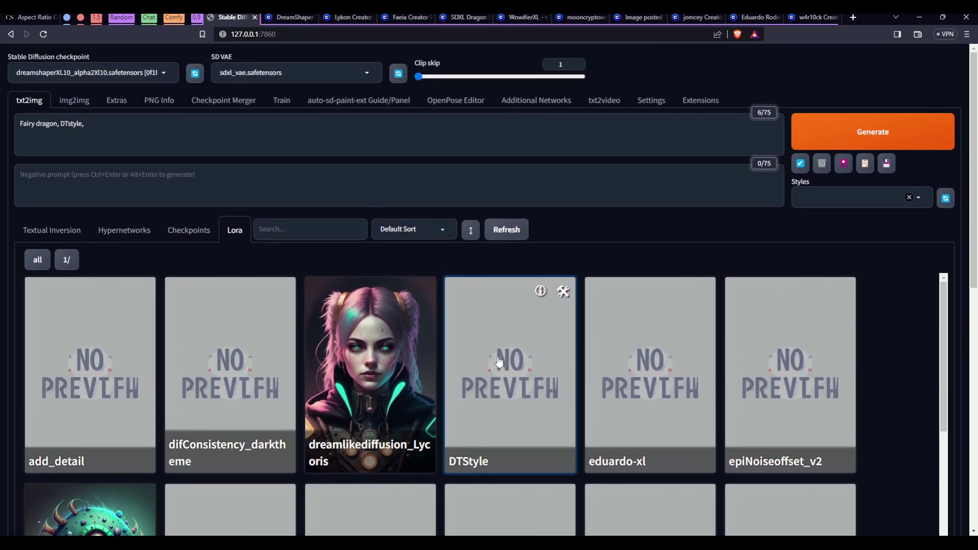
{"action": "left_click", "coordinate": [499, 361]}
{"action": "scroll", "coordinate": [525, 392], "scroll_direction": "down", "scroll_amount": 1}
{"action": "scroll", "coordinate": [524, 397], "scroll_direction": "down", "scroll_amount": 10}
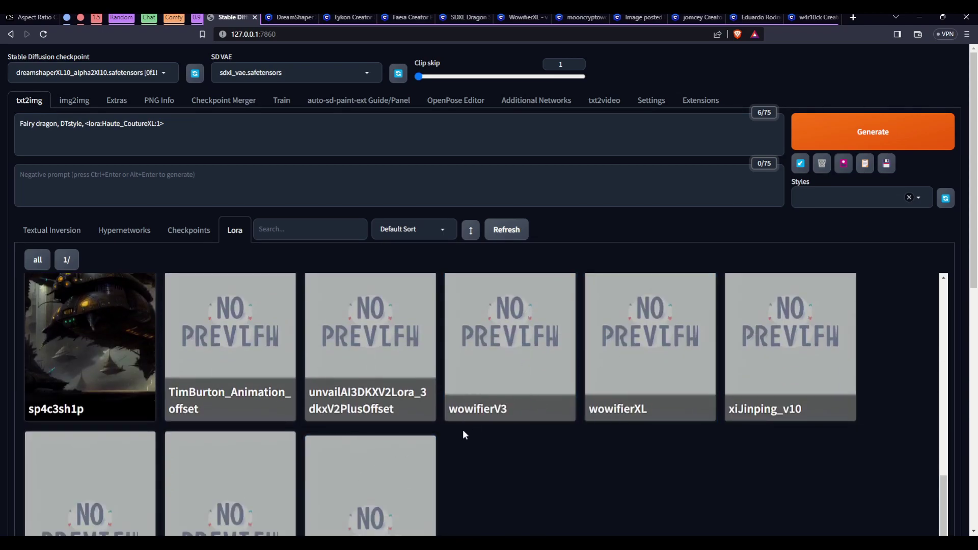
{"action": "scroll", "coordinate": [462, 434], "scroll_direction": "up", "scroll_amount": 10}
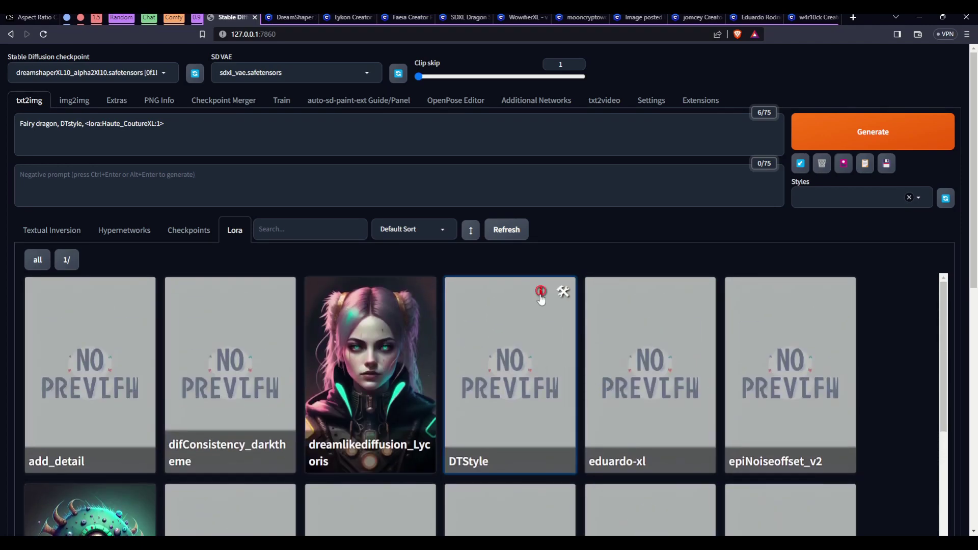
Open the DTStyle LoRA's internal metadata, copy the training tag "fire phoenix + dragon", and close the metadata
{"action": "left_click", "coordinate": [540, 291]}
{"action": "scroll", "coordinate": [527, 291], "scroll_direction": "down", "scroll_amount": 8}
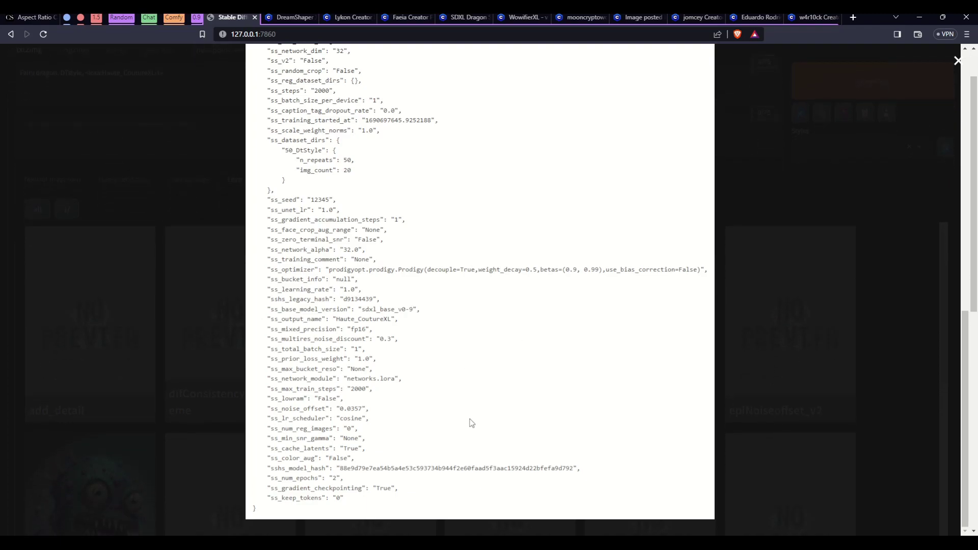
{"action": "scroll", "coordinate": [437, 365], "scroll_direction": "up", "scroll_amount": 10}
{"action": "scroll", "coordinate": [443, 364], "scroll_direction": "up", "scroll_amount": 1}
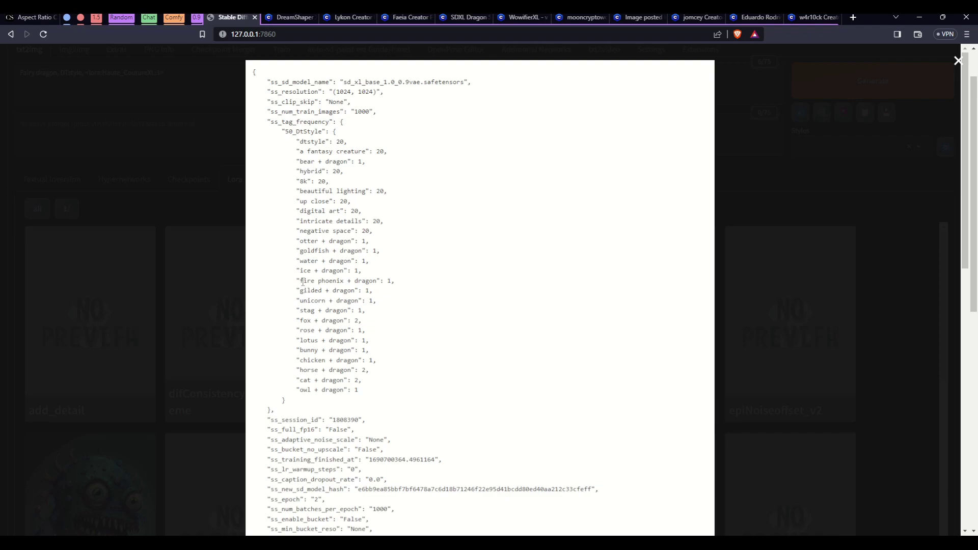
{"action": "left_click_drag", "start_coordinate": [300, 280], "coordinate": [376, 280]}
{"action": "key", "text": "ctrl+c"}
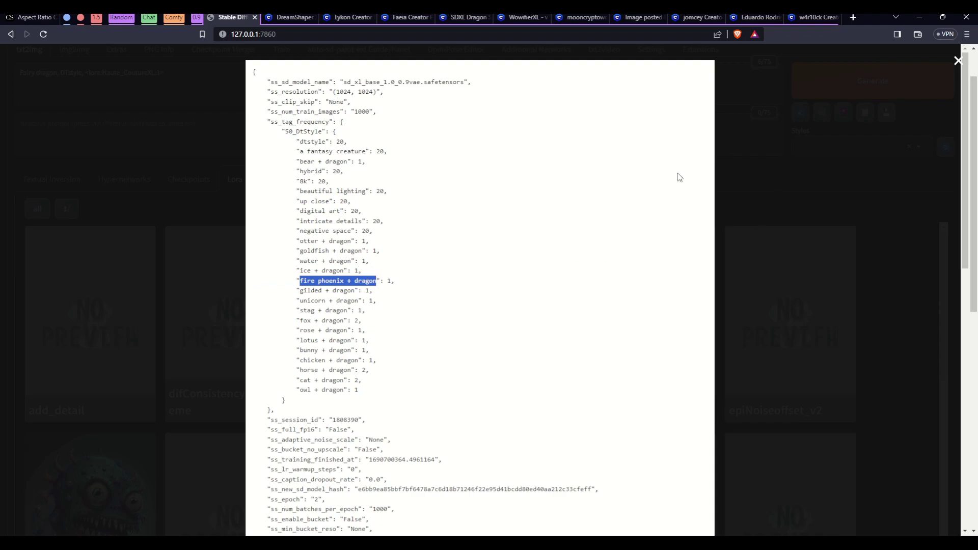
{"action": "left_click", "coordinate": [782, 160]}
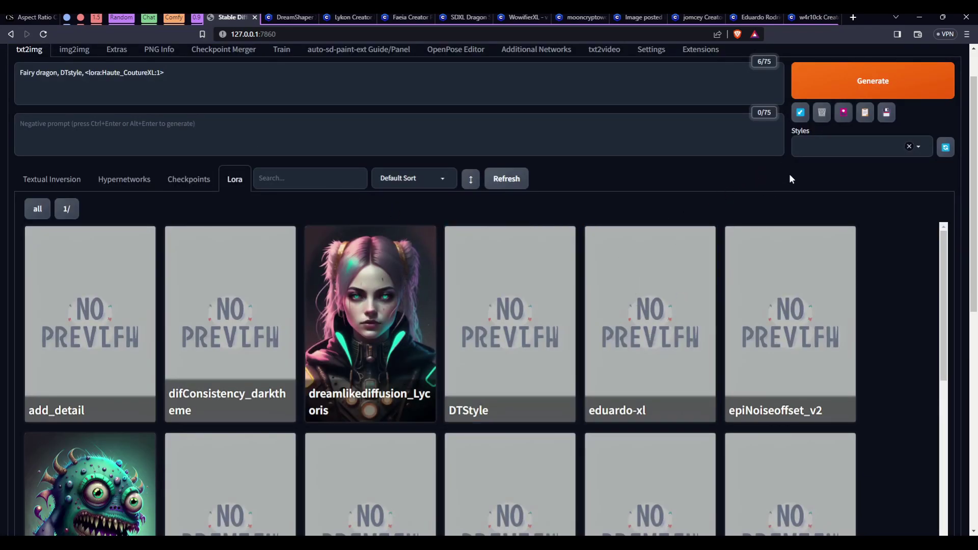
Hide the LoRA cards and replace "Fairy dragon" in the prompt with the copied tag "fire phoenix + dragon"
{"action": "left_click", "coordinate": [844, 124]}
{"action": "scroll", "coordinate": [554, 203], "scroll_direction": "up", "scroll_amount": 1}
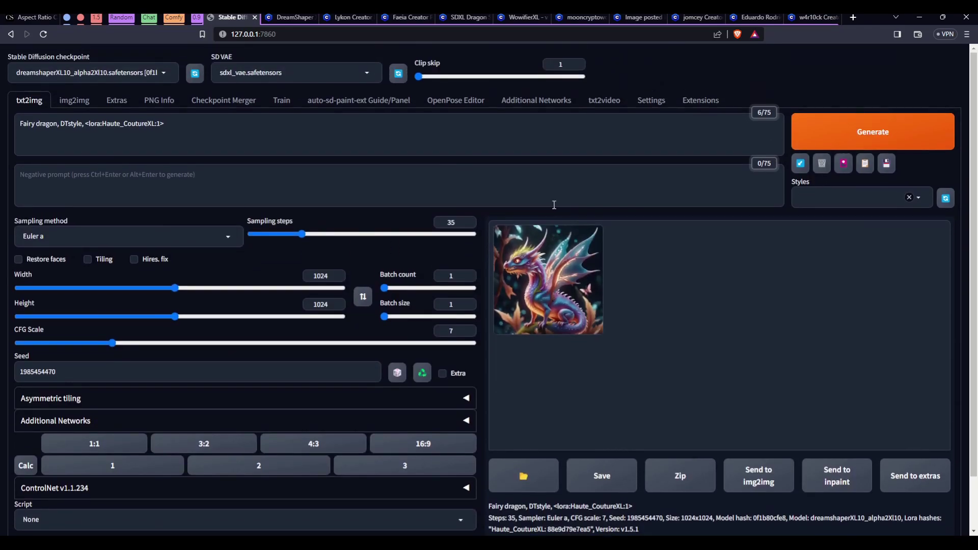
{"action": "left_click_drag", "start_coordinate": [57, 123], "coordinate": [19, 124]}
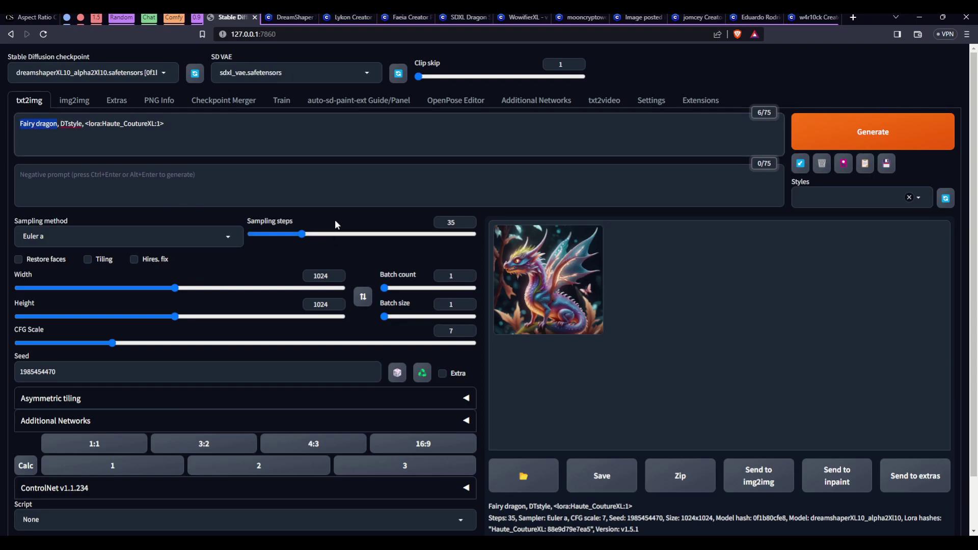
{"action": "key", "text": "ctrl+v"}
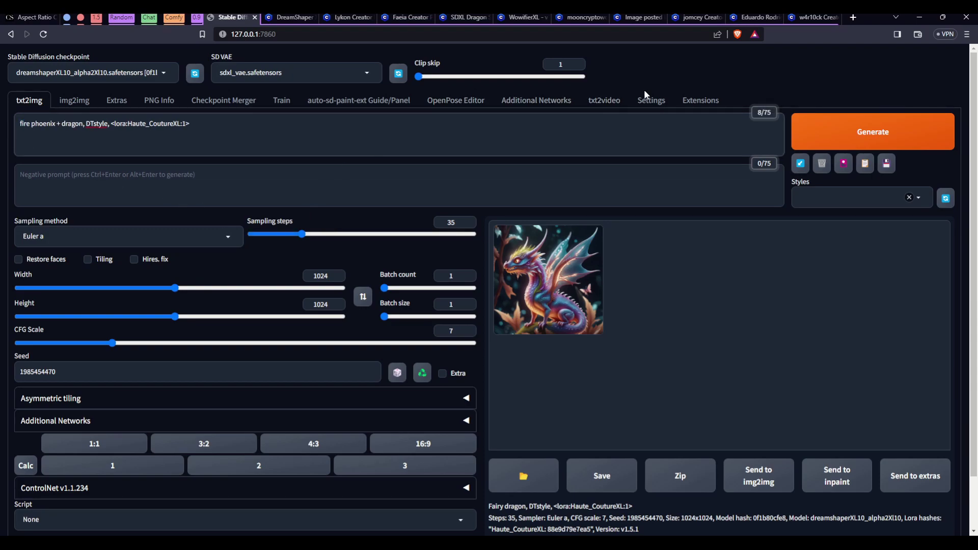
{"action": "left_click", "coordinate": [695, 65]}
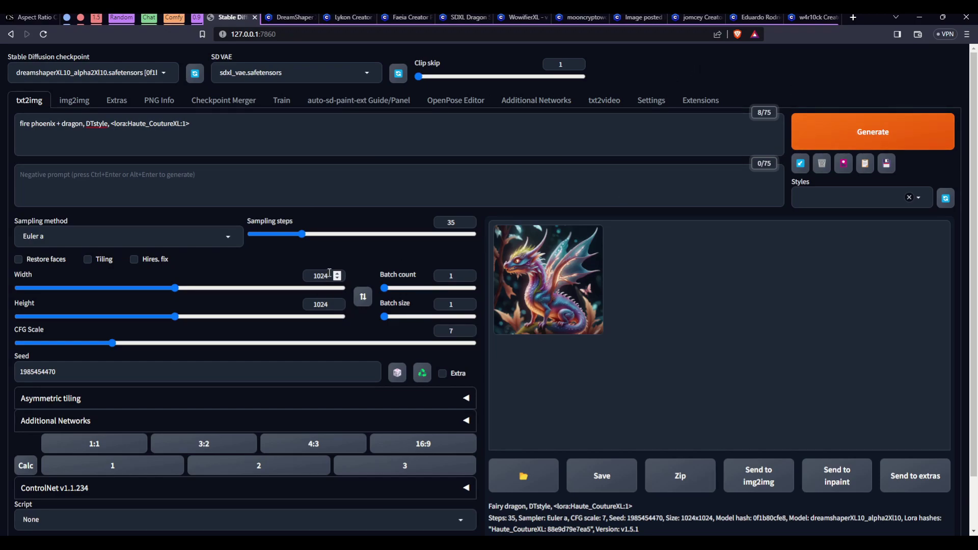
Generate the fire phoenix image at a width of 1440 and inspect the result enlarged
{"action": "left_click_drag", "start_coordinate": [327, 280], "coordinate": [298, 279]}
{"action": "type", "text": "1440"}
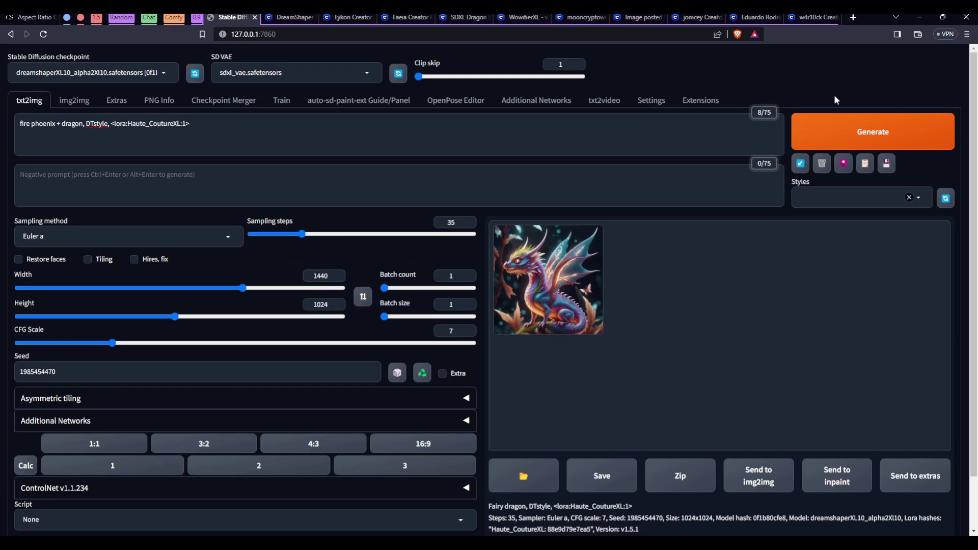
{"action": "left_click", "coordinate": [835, 124]}
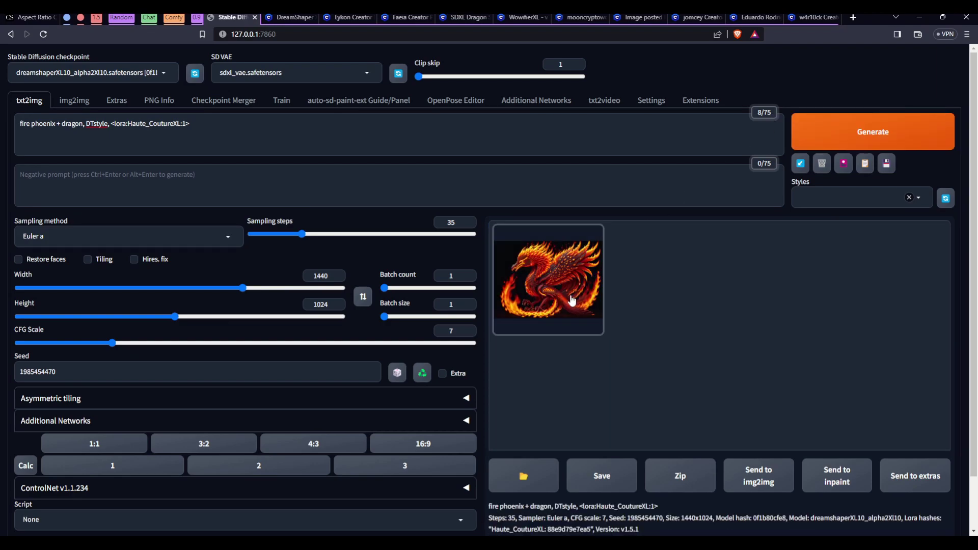
{"action": "left_click", "coordinate": [570, 281]}
{"action": "left_click", "coordinate": [632, 298]}
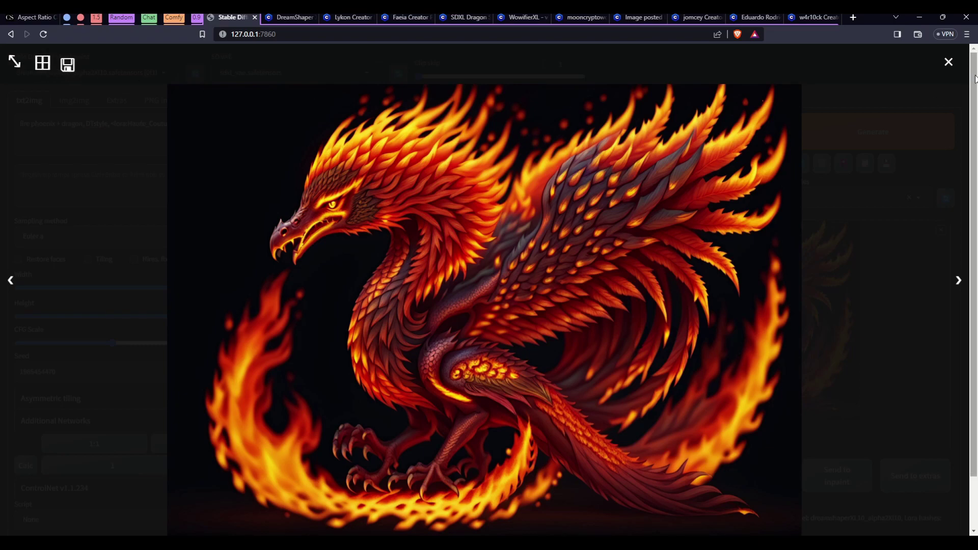
{"action": "left_click", "coordinate": [948, 62]}
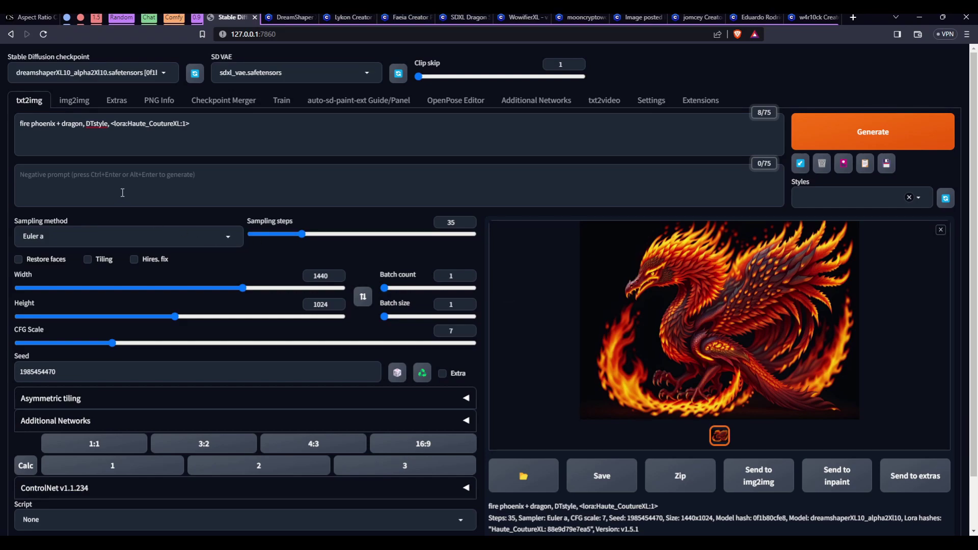
Regenerate the image with the DPM++ 2M SDE Karras sampling method and check the result enlarged
{"action": "left_click", "coordinate": [228, 240]}
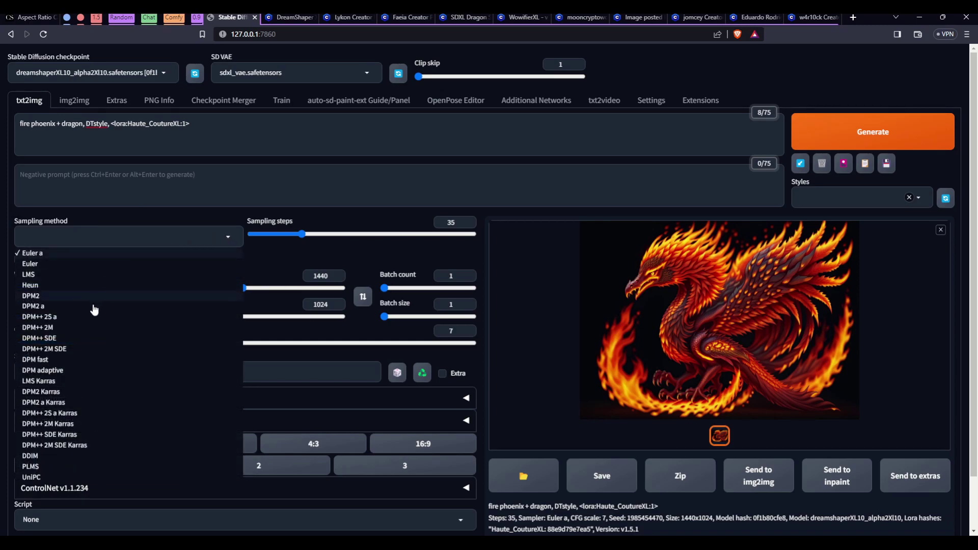
{"action": "left_click", "coordinate": [65, 448]}
{"action": "left_click", "coordinate": [840, 116]}
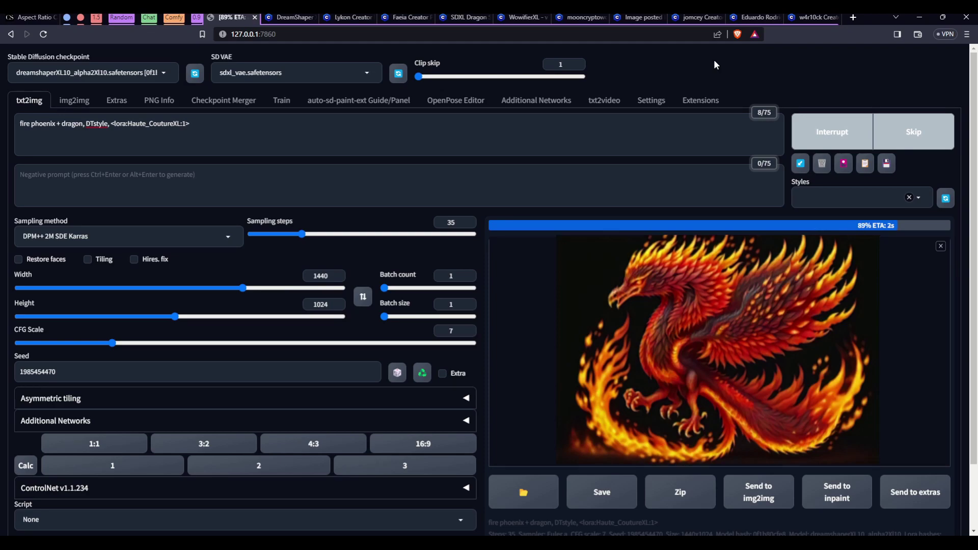
{"action": "left_click", "coordinate": [698, 325]}
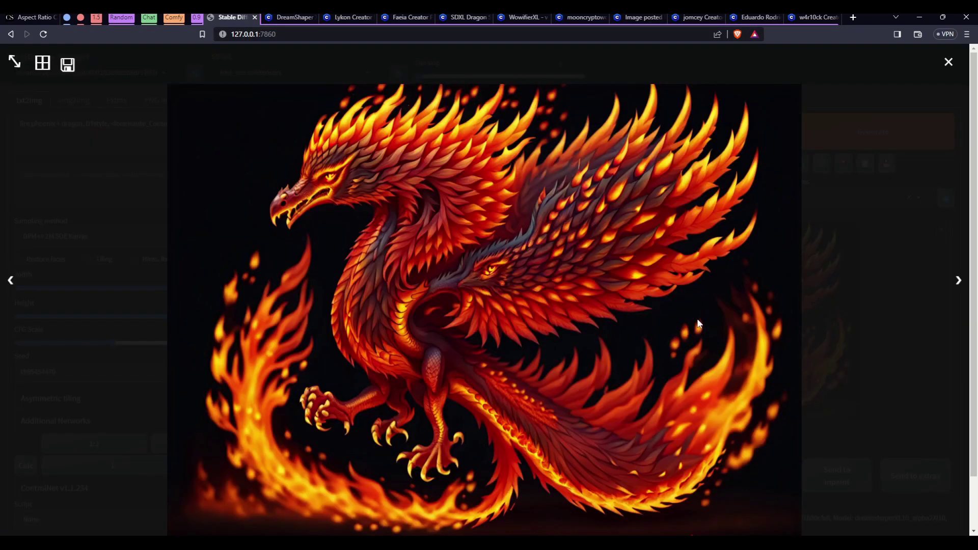
{"action": "left_click", "coordinate": [836, 259]}
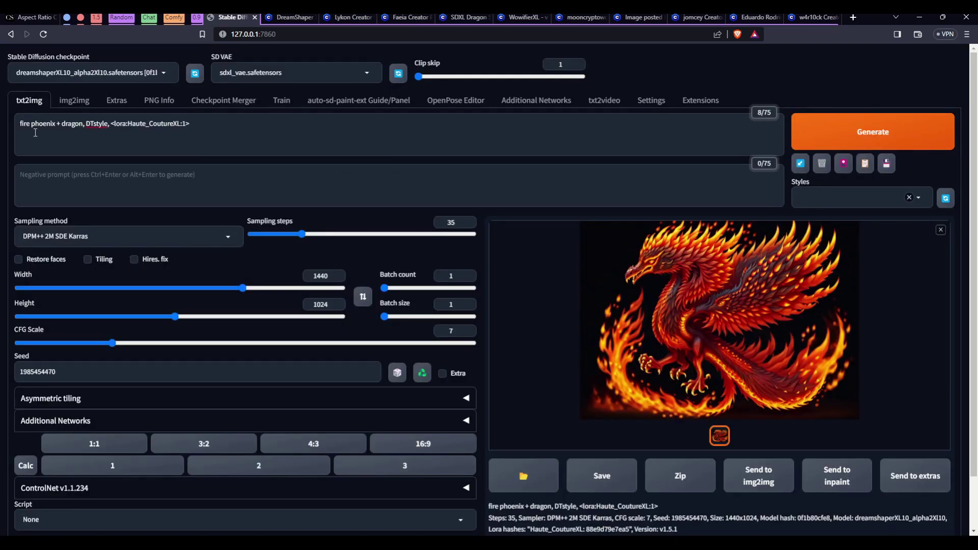
Add "Charcoal watercolor mix," at the start of the prompt, before "fire phoenix + dragon"
{"action": "left_click", "coordinate": [18, 124]}
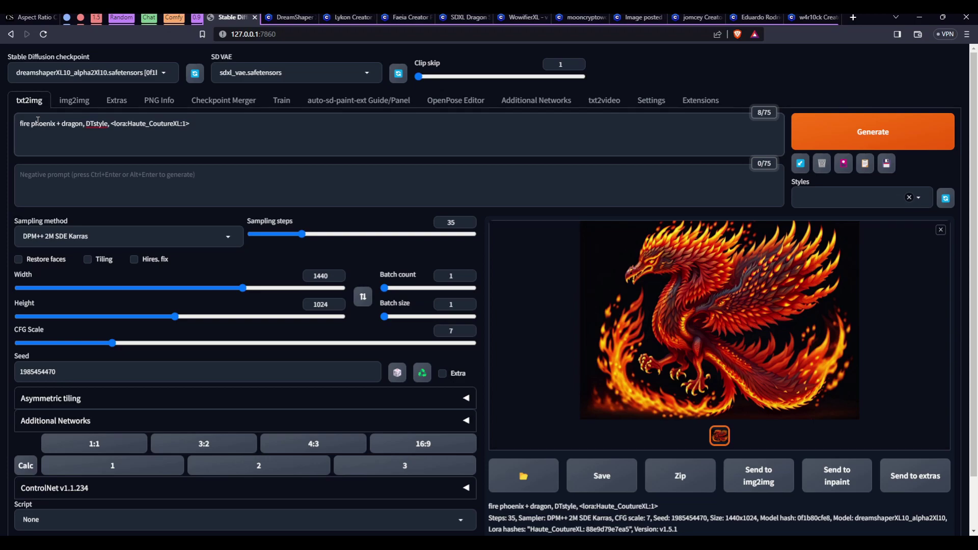
{"action": "type", "text": "Charcoal"}
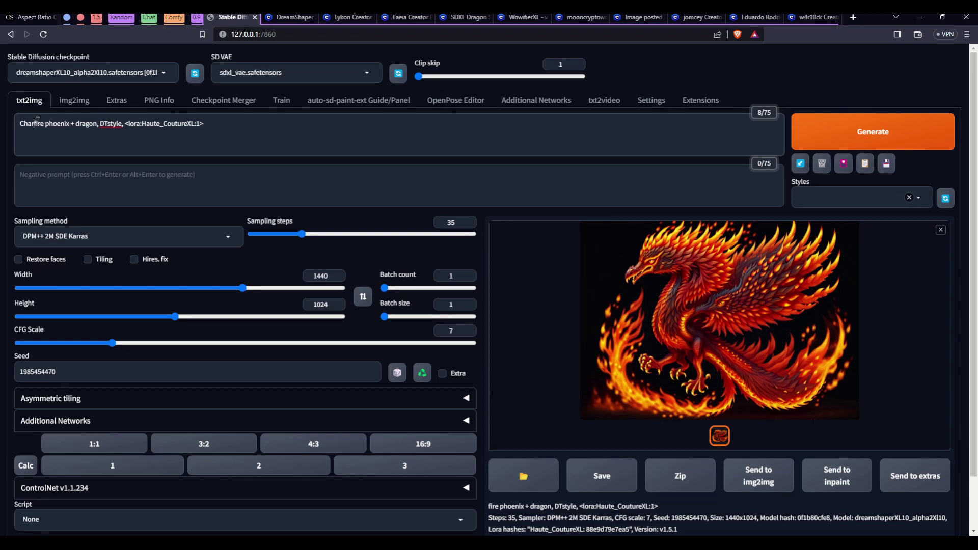
{"action": "type", "text": " waterco"}
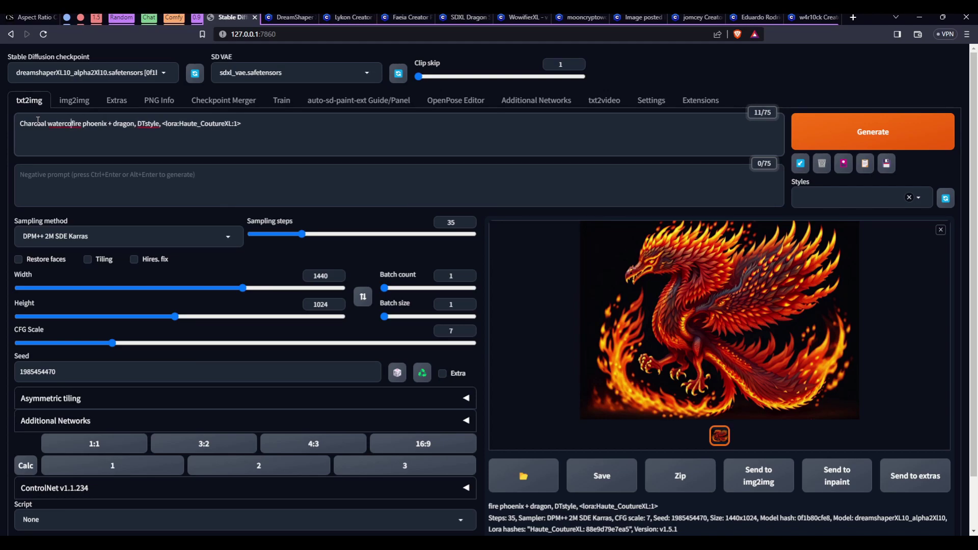
{"action": "type", "text": "lor"}
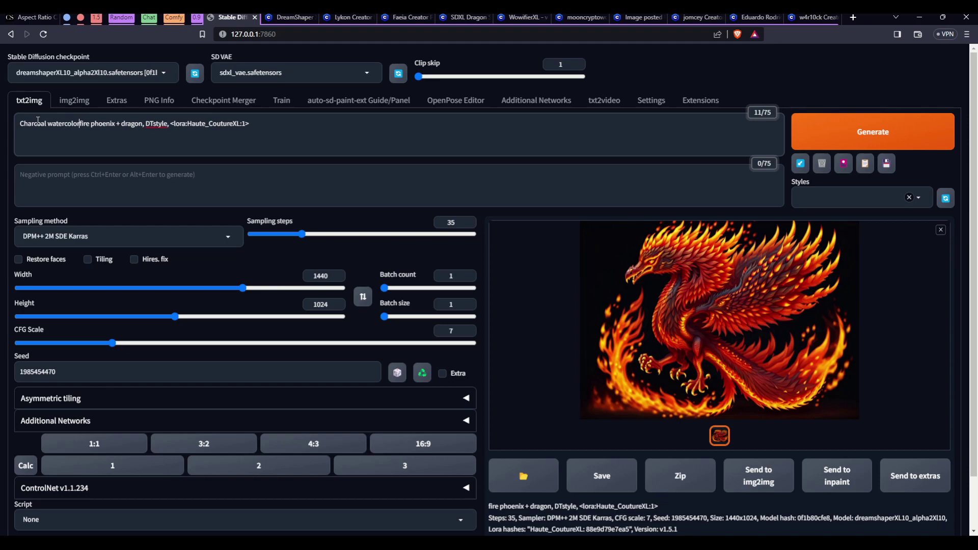
{"action": "type", "text": " mi"}
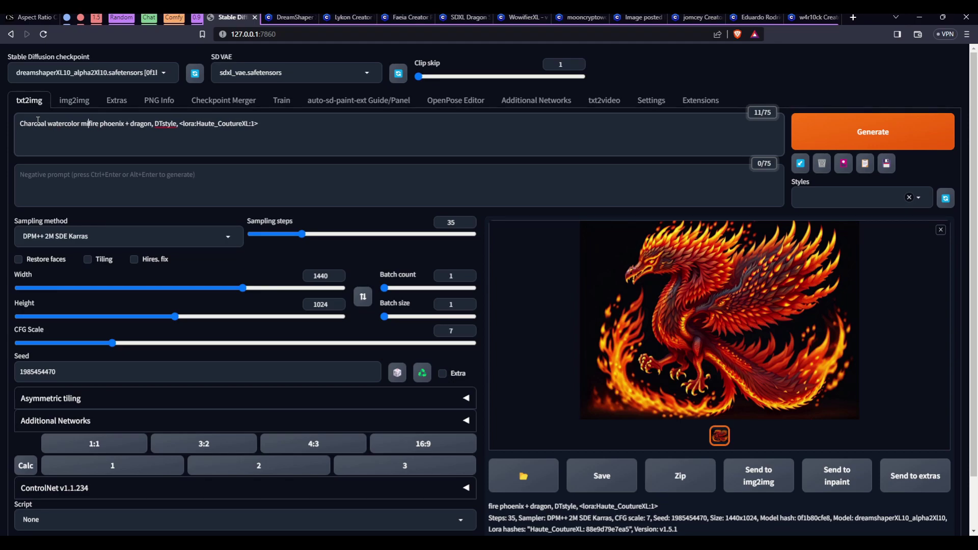
{"action": "type", "text": "x"}
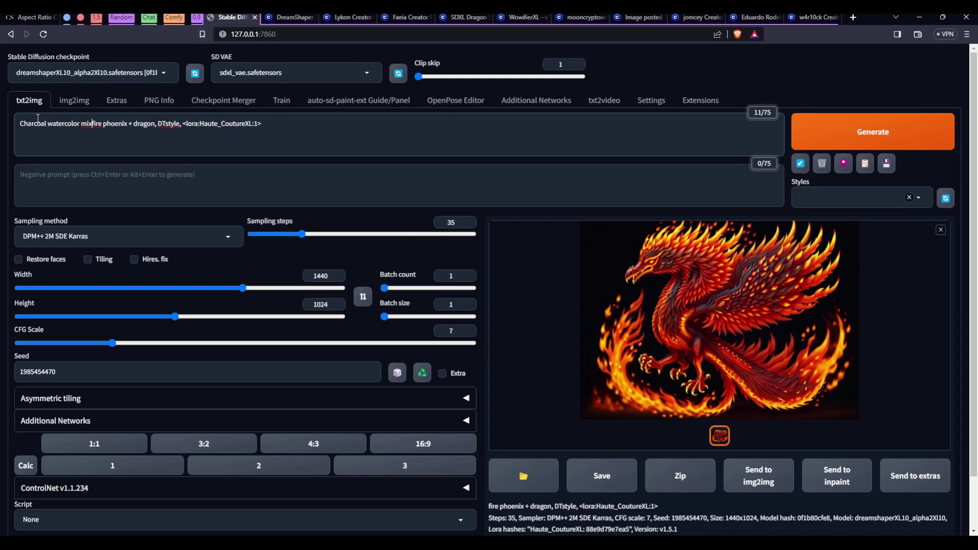
{"action": "type", "text": ","}
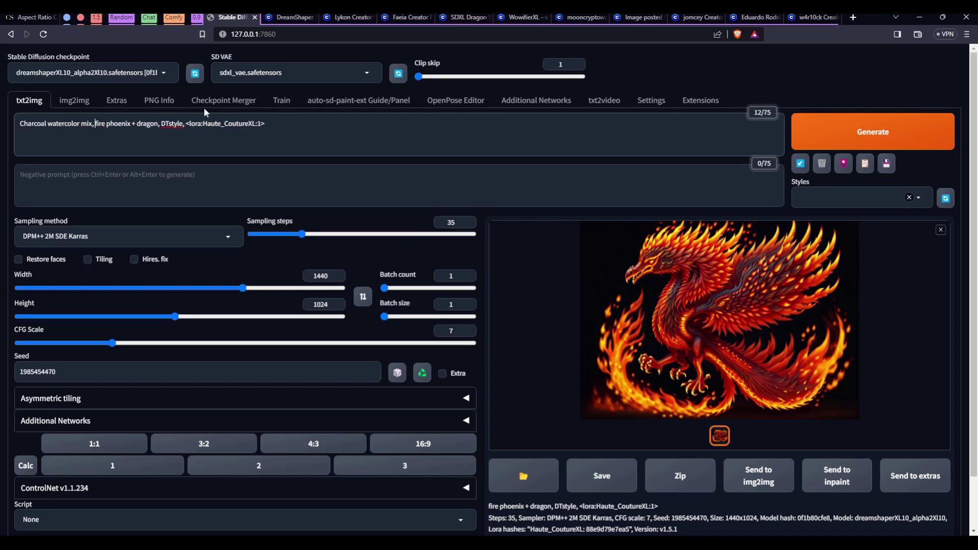
Insert "10k high resolution," in the prompt between "dragon," and "DTstyle"
{"action": "left_click", "coordinate": [161, 123]}
{"action": "type", "text": "10k"}
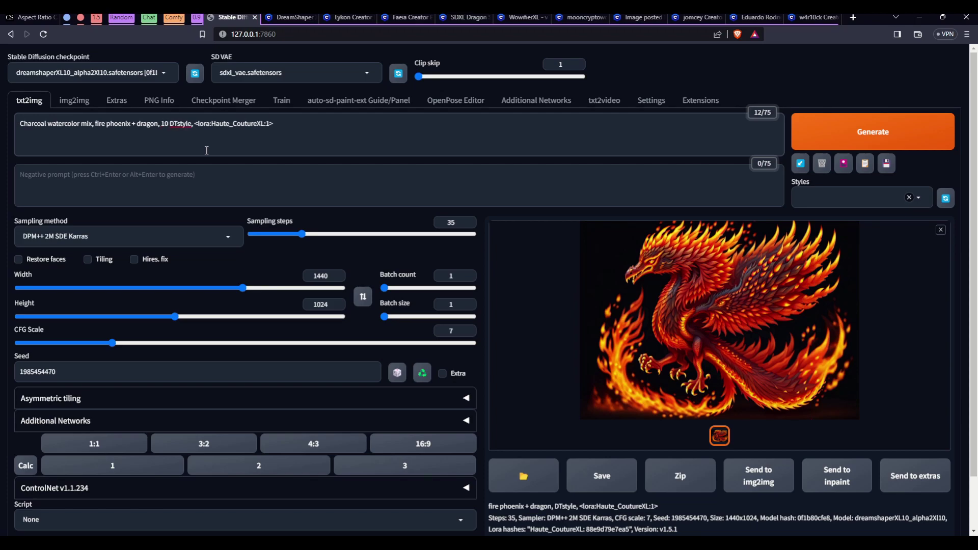
{"action": "type", "text": " high re"}
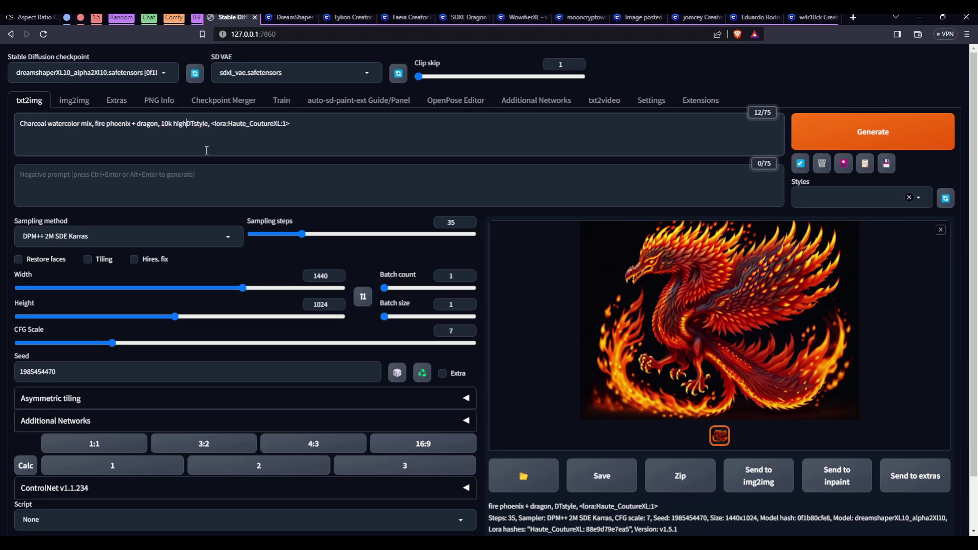
{"action": "type", "text": "solution"}
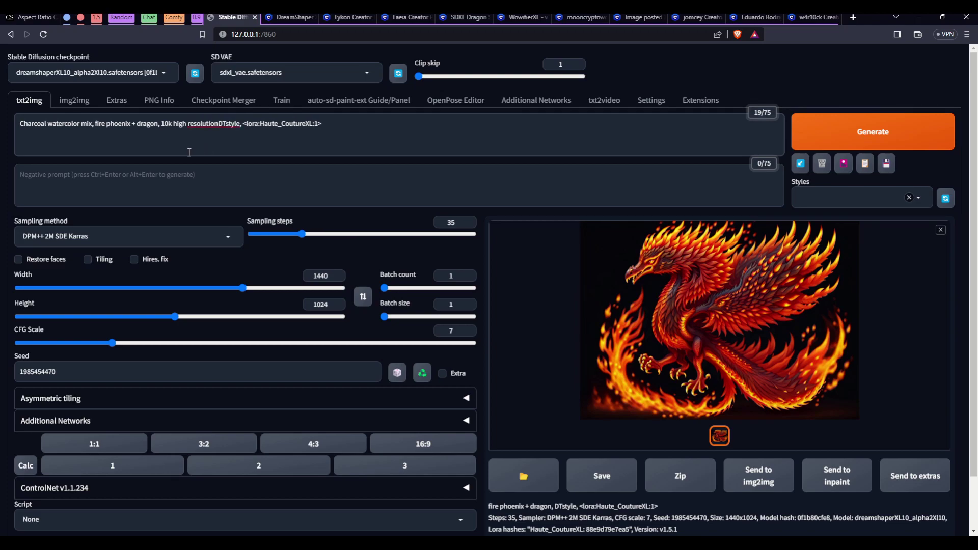
{"action": "type", "text": ", b"}
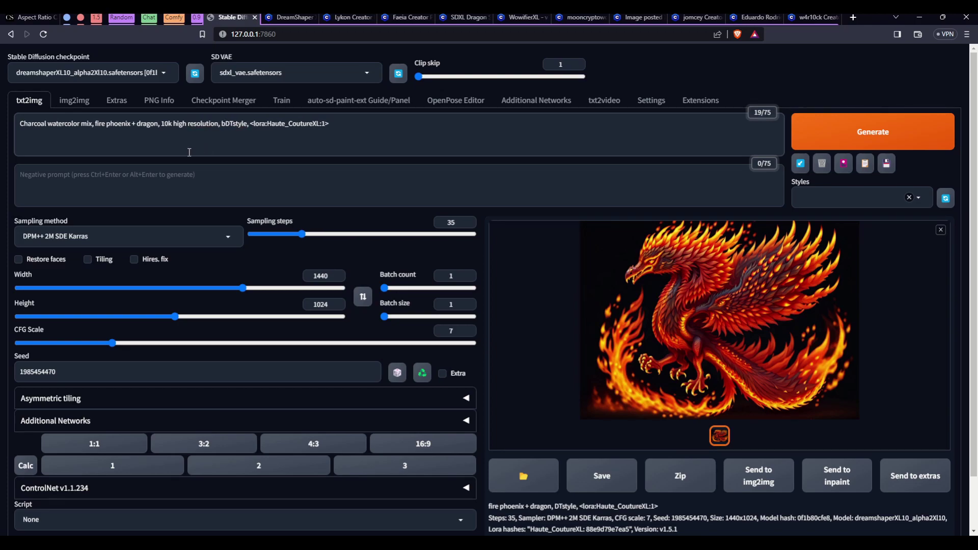
{"action": "key", "text": "BackSpace"}
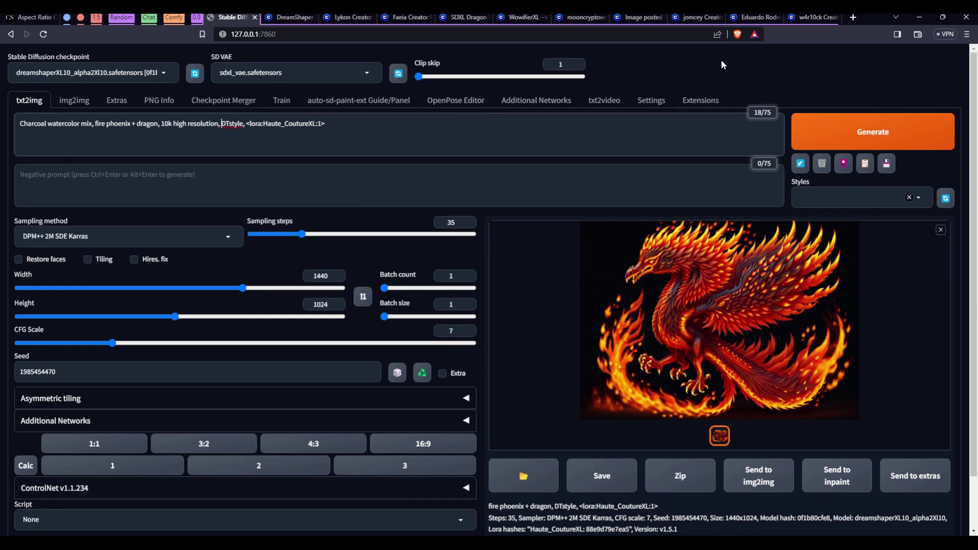
Generate the image from the charcoal watercolor prompt and inspect it enlarged
{"action": "left_click", "coordinate": [835, 131]}
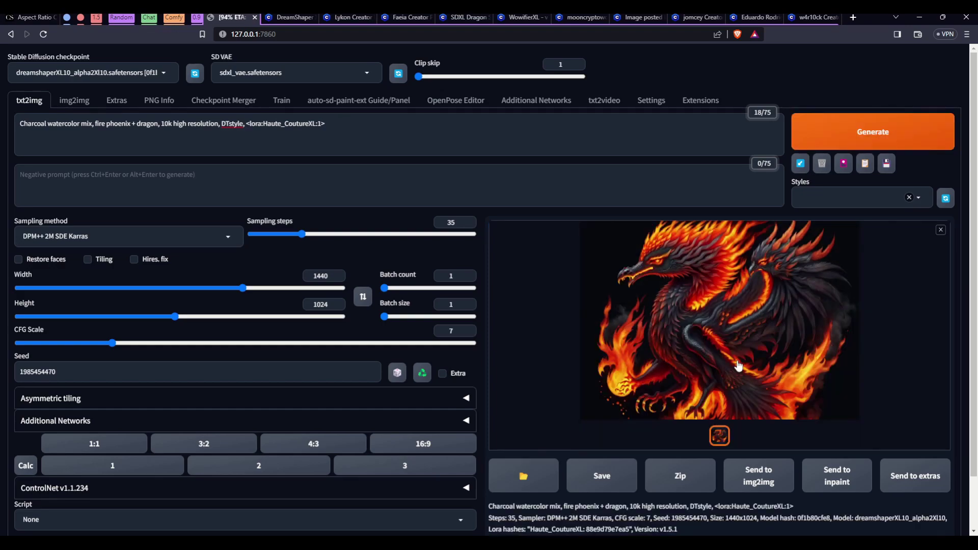
{"action": "left_click", "coordinate": [716, 363]}
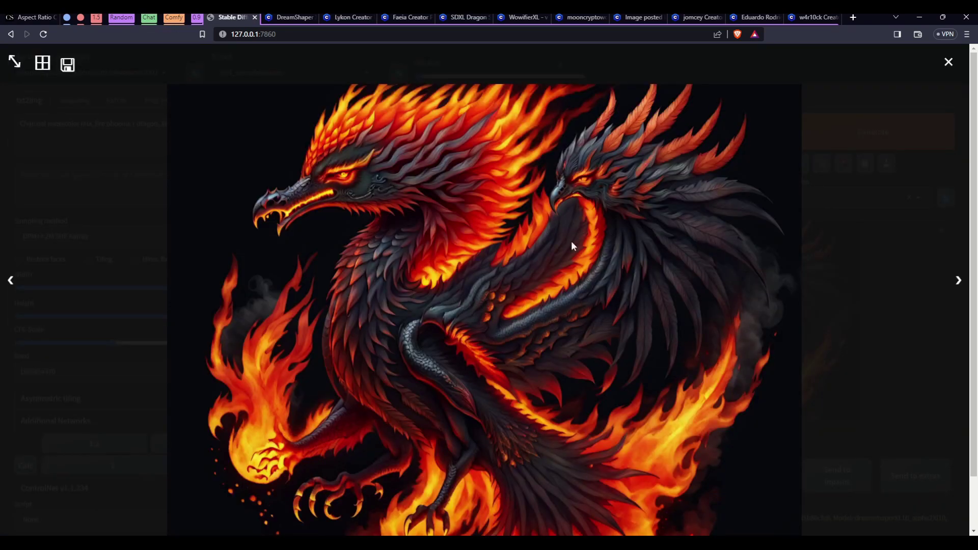
{"action": "left_click", "coordinate": [948, 62]}
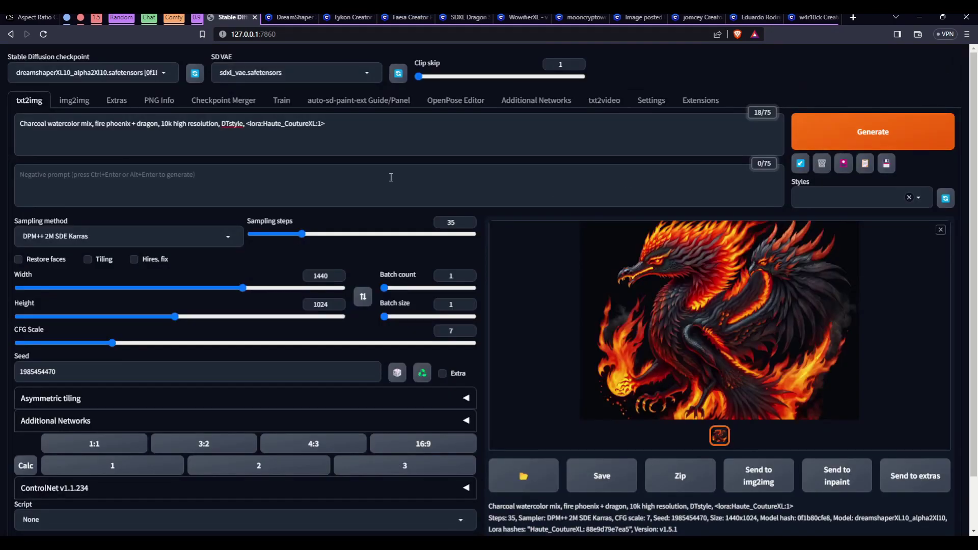
Regenerate the image with the Haute_CoutureXL LoRA weight set to 0.5 and view the result enlarged
{"action": "left_click", "coordinate": [322, 122]}
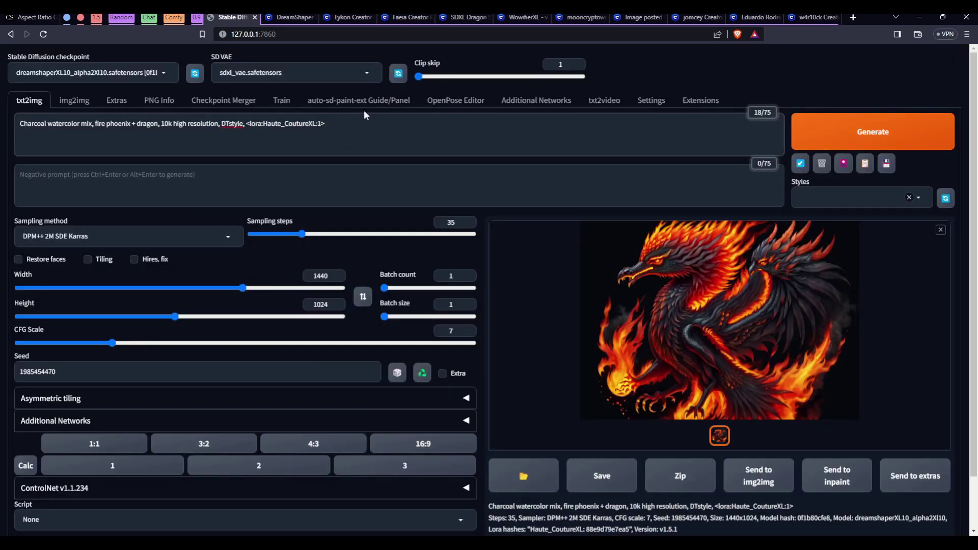
{"action": "key", "text": "Delete"}
{"action": "type", "text": "0.5"}
{"action": "key", "text": "ctrl+Return"}
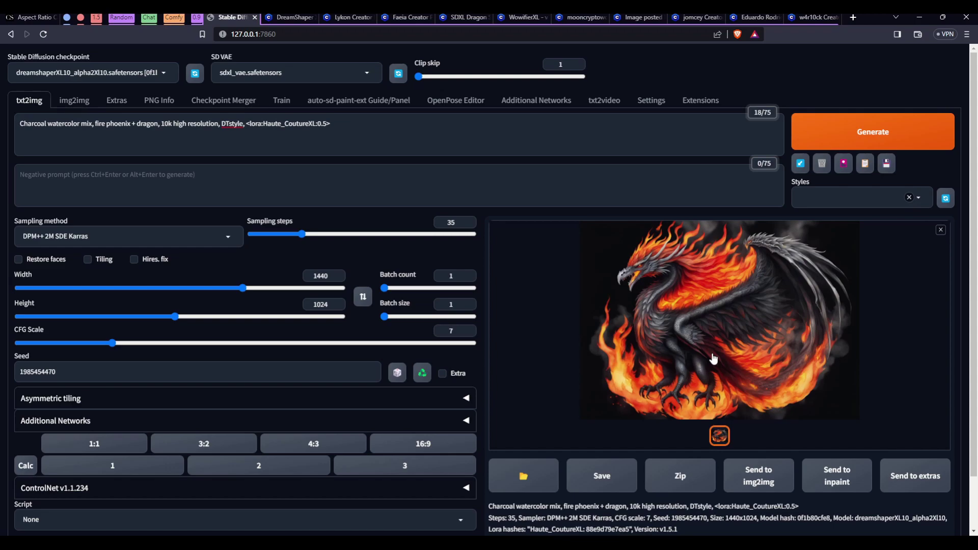
{"action": "left_click", "coordinate": [711, 356]}
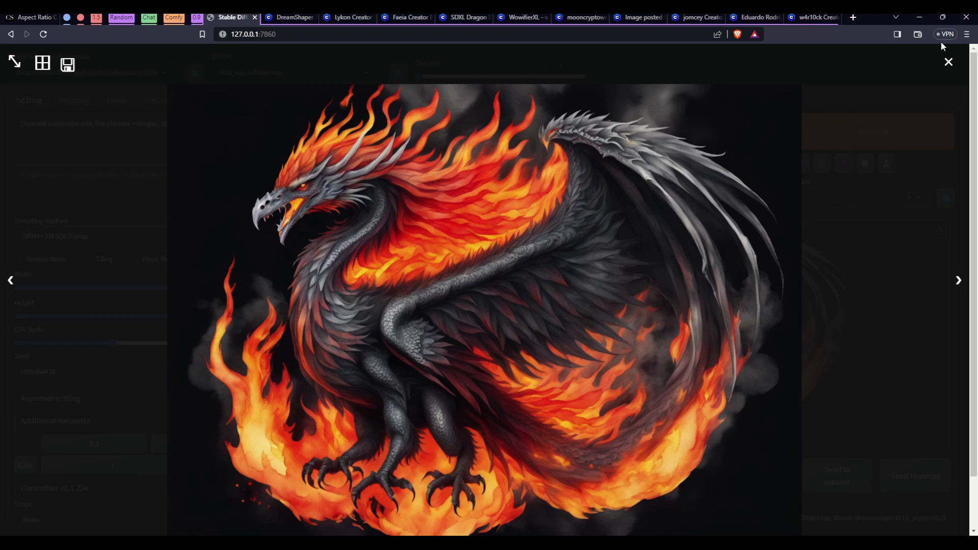
{"action": "left_click", "coordinate": [948, 62]}
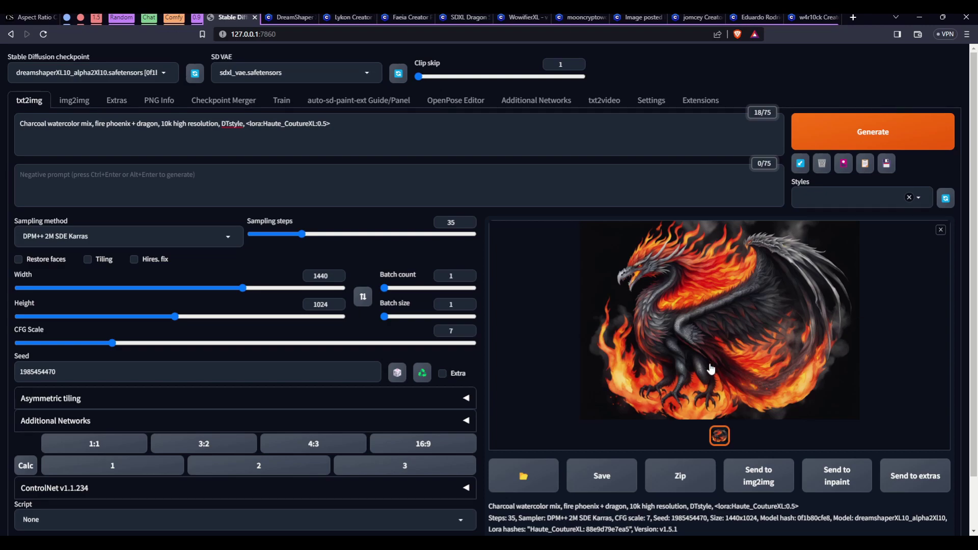
Insert "parchment paper," in the prompt between "10k high resolution," and "DTstyle"
{"action": "left_click", "coordinate": [220, 126]}
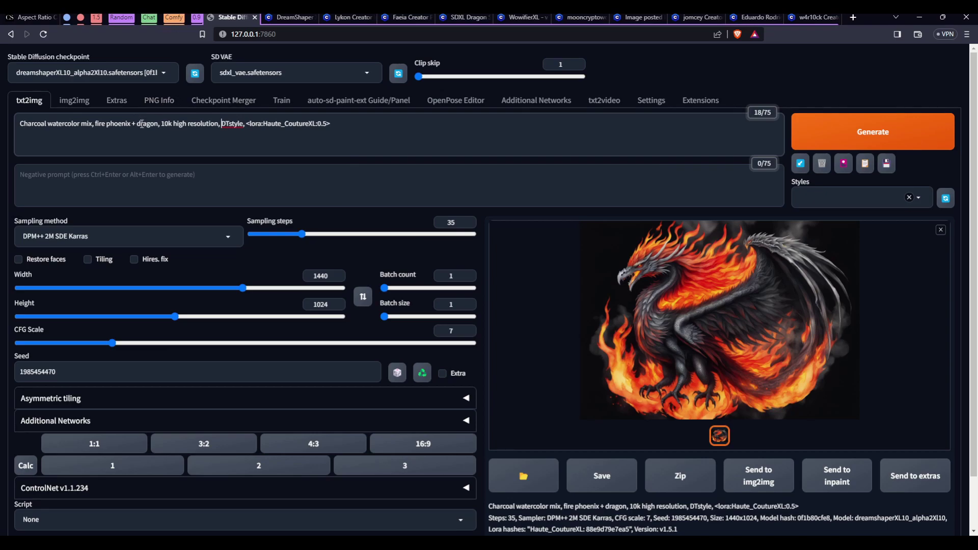
{"action": "type", "text": "parc"}
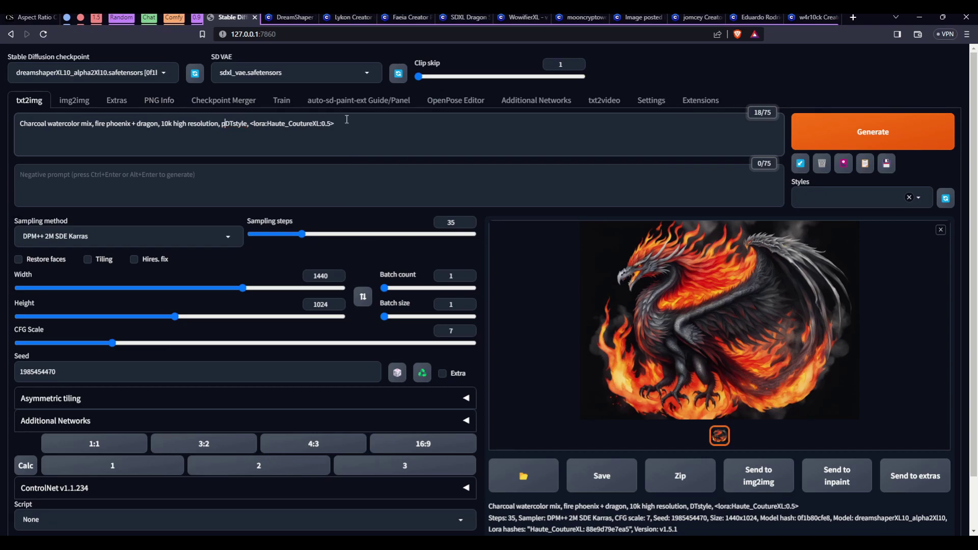
{"action": "type", "text": "hment pap"}
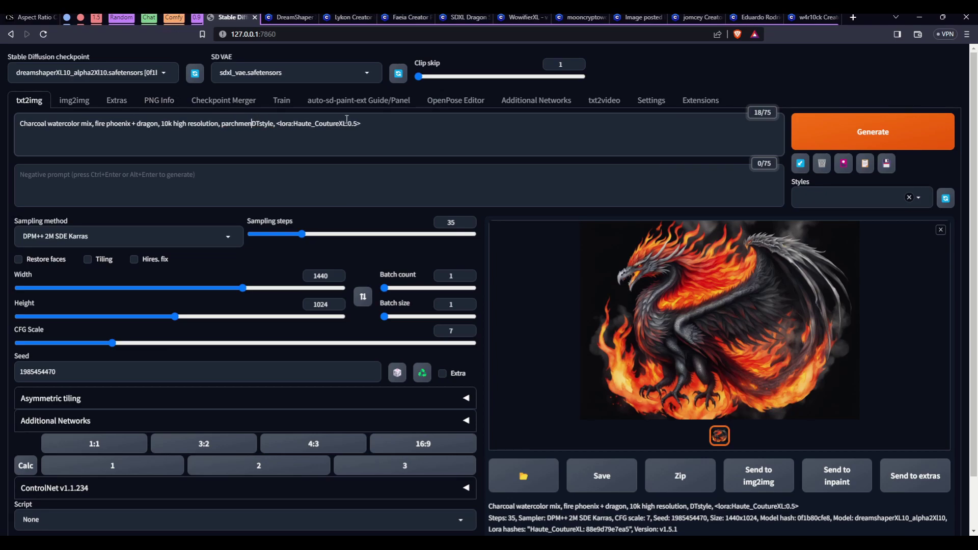
{"action": "type", "text": "er"}
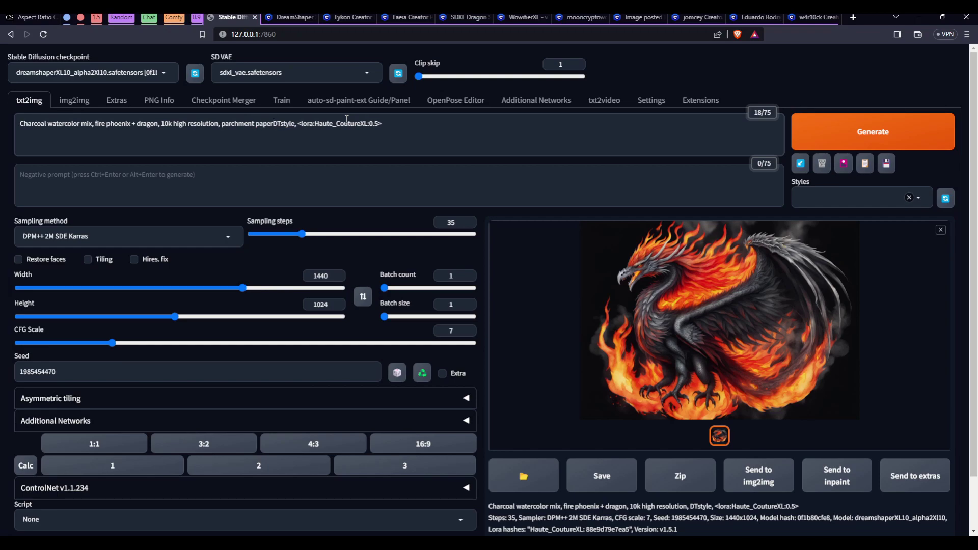
{"action": "type", "text": ","}
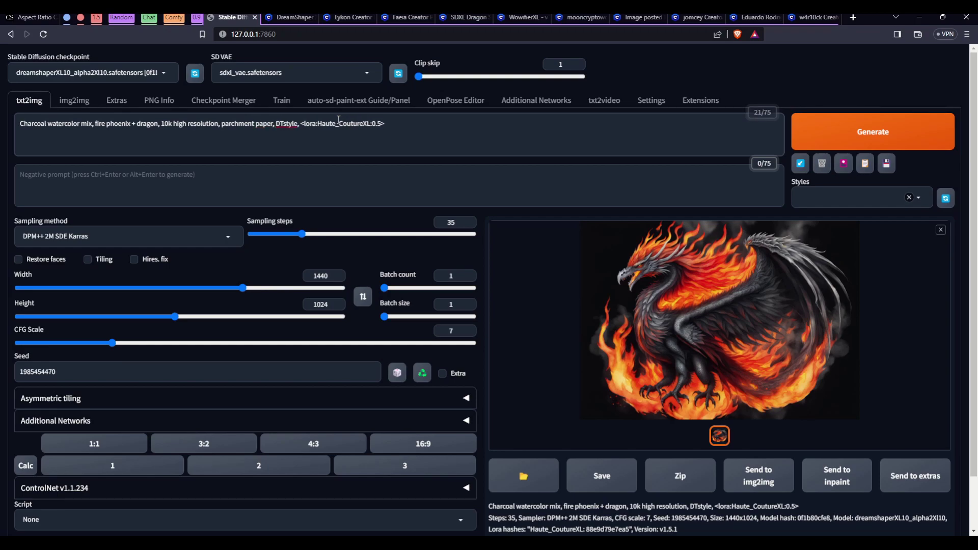
Generate the image from the parchment paper prompt and view the result enlarged
{"action": "left_click", "coordinate": [832, 122]}
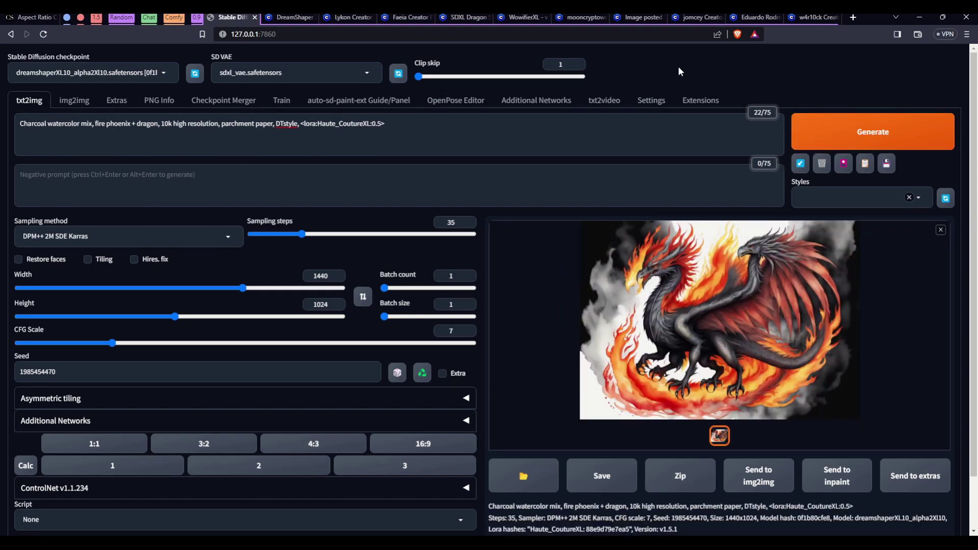
{"action": "left_click", "coordinate": [743, 302]}
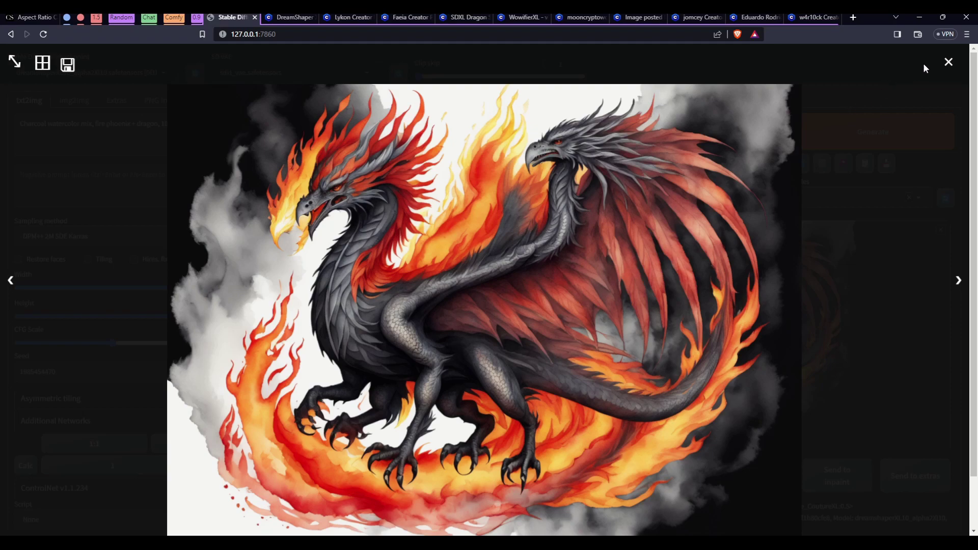
{"action": "left_click", "coordinate": [948, 61]}
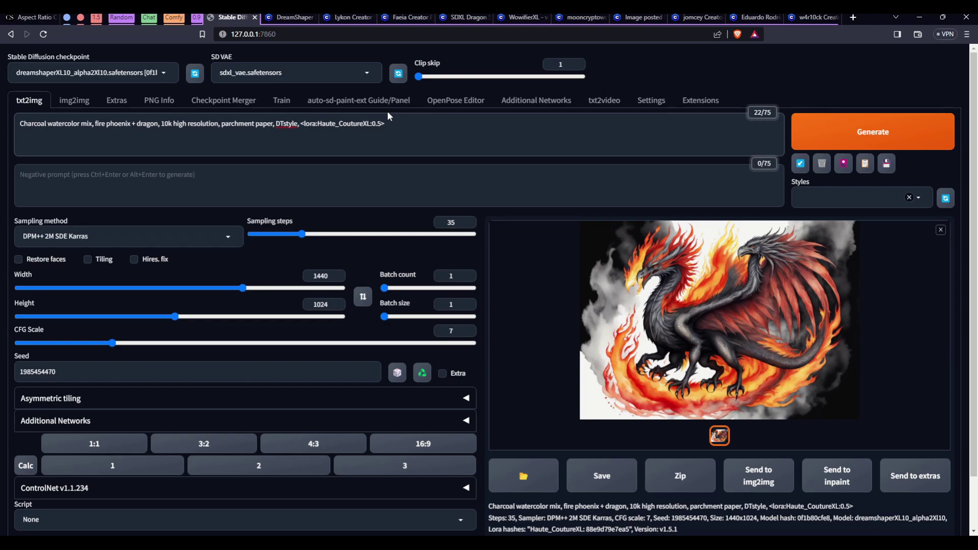
Emphasize "parchment paper" in the prompt by wrapping it in triple parentheses
{"action": "left_click", "coordinate": [222, 124]}
{"action": "type", "text": "(("}
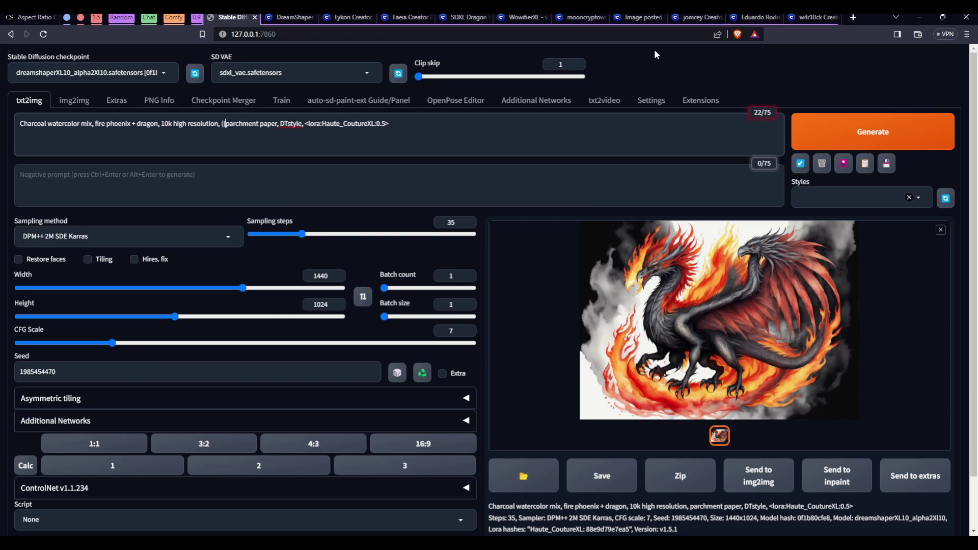
{"action": "key", "text": "Right"}
{"action": "key", "text": "Right"}
{"action": "key", "text": "Right"}
{"action": "key", "text": "Right"}
{"action": "key", "text": "Right"}
{"action": "key", "text": "Right"}
{"action": "key", "text": "Right"}
{"action": "key", "text": "Right"}
{"action": "key", "text": "Right"}
{"action": "key", "text": "Right"}
{"action": "key", "text": "Right"}
{"action": "key", "text": "Right"}
{"action": "key", "text": "Right"}
{"action": "key", "text": "Right"}
{"action": "key", "text": "Right"}
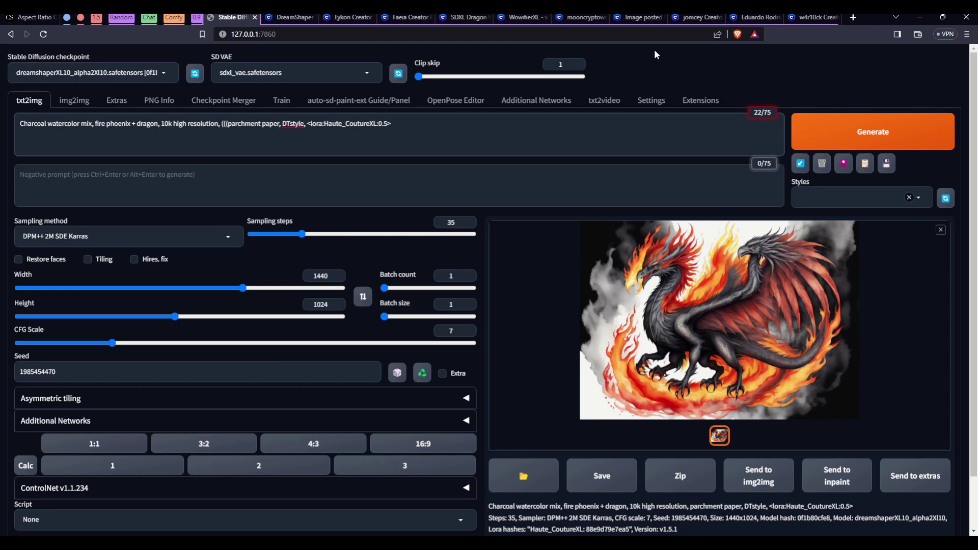
{"action": "type", "text": ")))"}
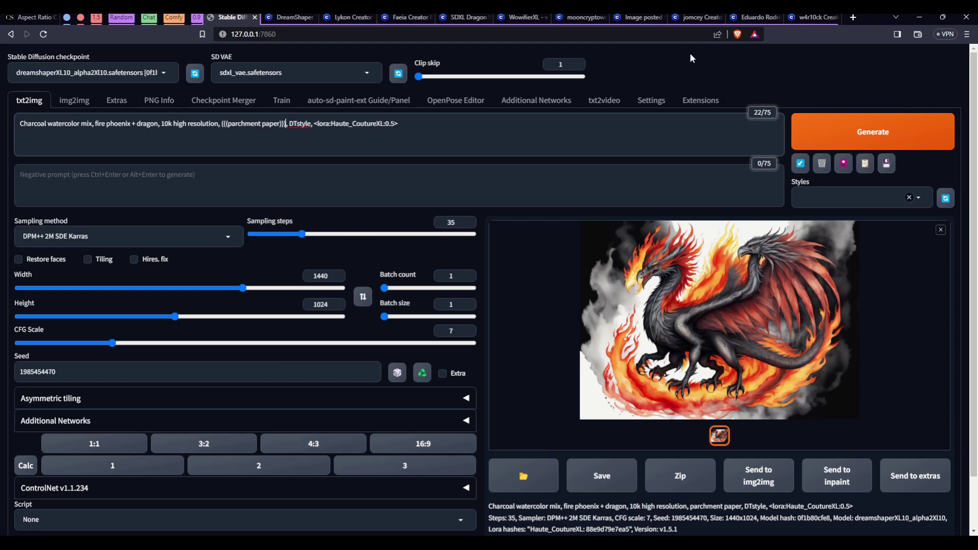
Try de-emphasizing "10k high" in the prompt by wrapping it in triple square brackets
{"action": "left_click", "coordinate": [220, 126]}
{"action": "left_click", "coordinate": [162, 124]}
{"action": "type", "text": "[[["}
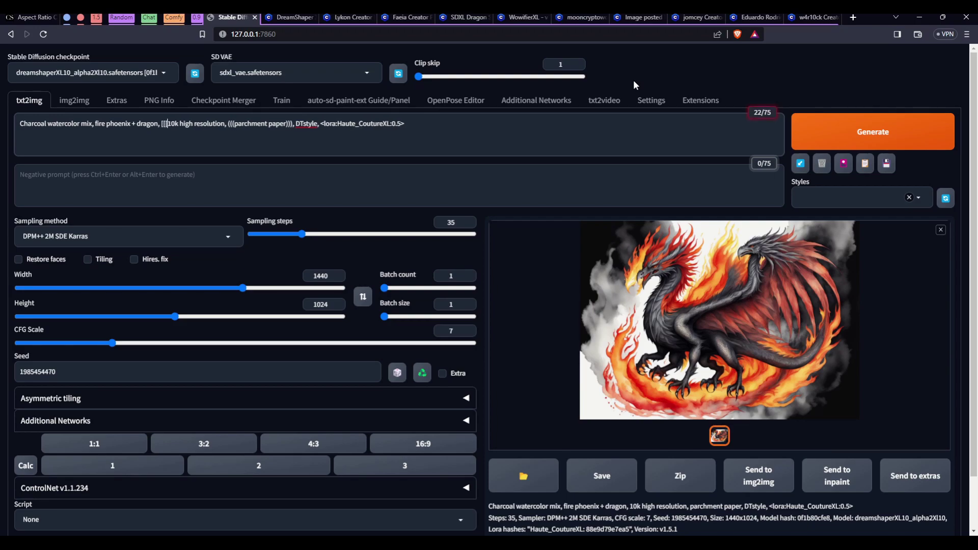
{"action": "key", "text": "Right"}
{"action": "key", "text": "Right"}
{"action": "key", "text": "Right"}
{"action": "key", "text": "Right"}
{"action": "key", "text": "Right"}
{"action": "key", "text": "Right"}
{"action": "type", "text": "]]]"}
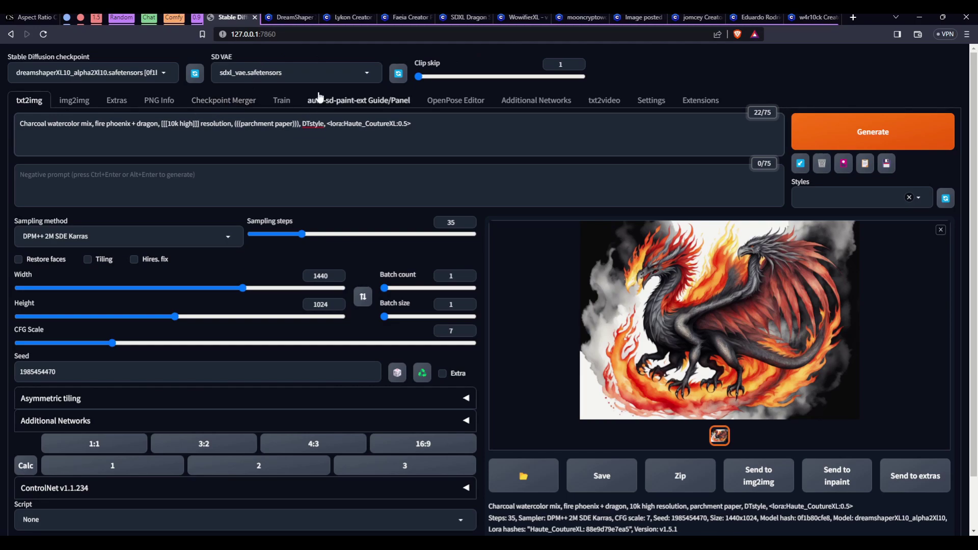
Remove the triple square brackets around "10k high" from the prompt
{"action": "key", "text": "BackSpace"}
{"action": "key", "text": "BackSpace"}
{"action": "key", "text": "BackSpace"}
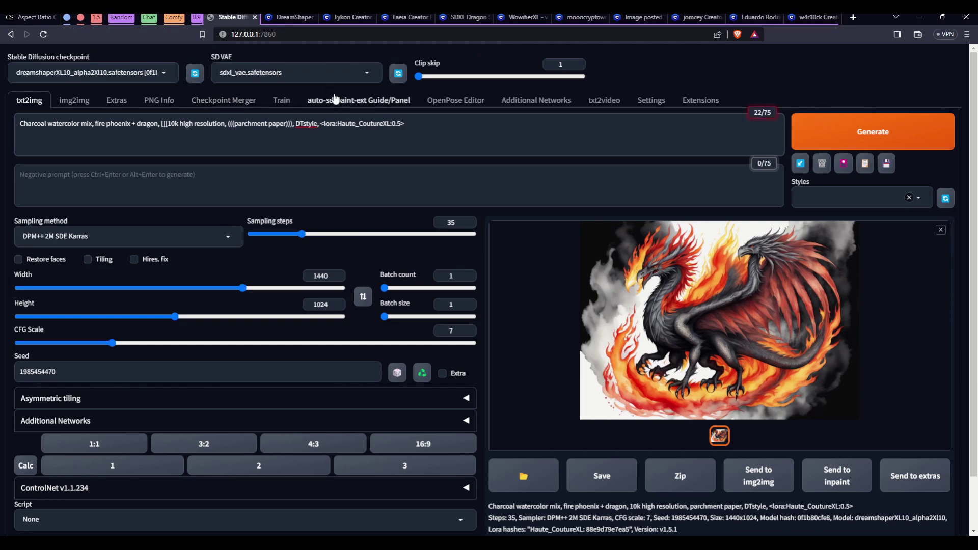
{"action": "left_click", "coordinate": [168, 124]}
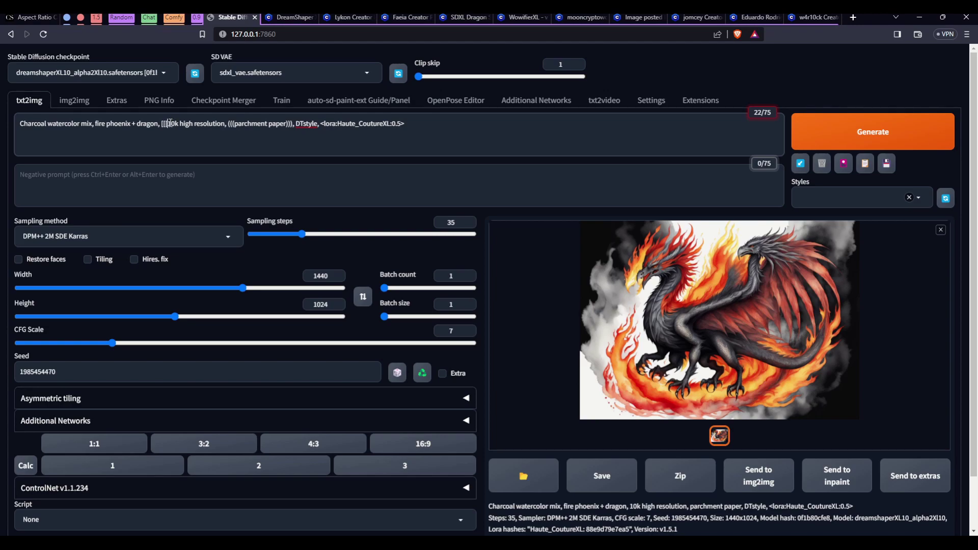
{"action": "key", "text": "BackSpace"}
{"action": "key", "text": "BackSpace"}
{"action": "key", "text": "BackSpace"}
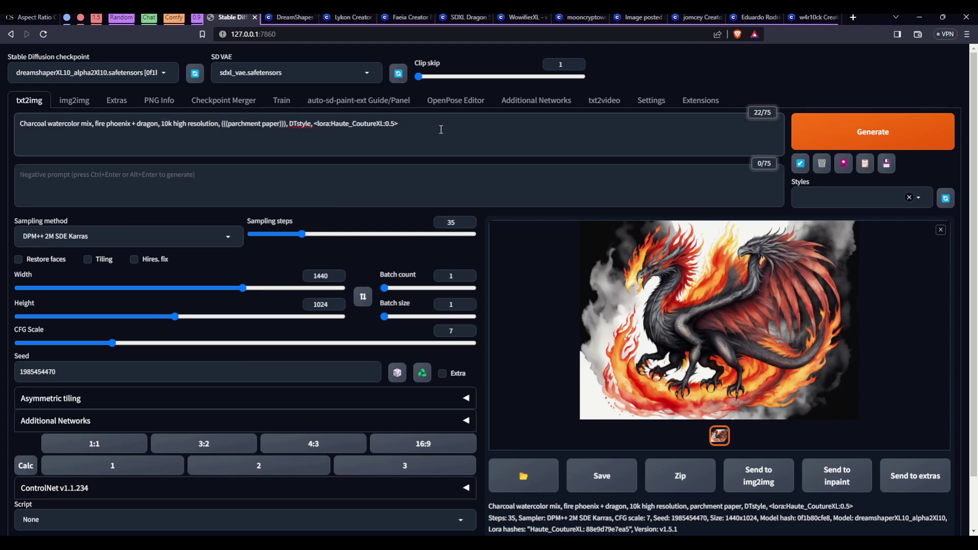
{"action": "left_click", "coordinate": [682, 58]}
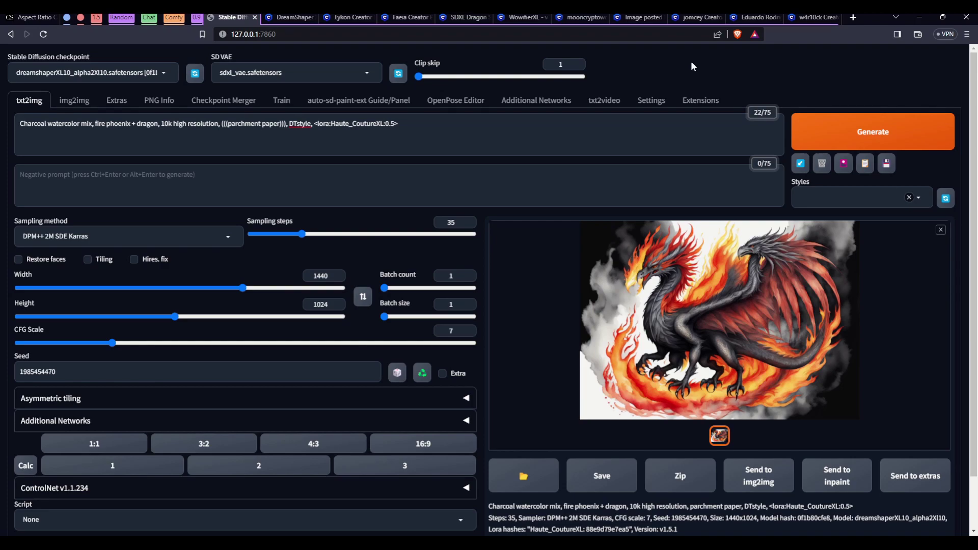
Generate the image with the emphasized "(((parchment paper)))" prompt and inspect it enlarged
{"action": "left_click", "coordinate": [838, 128]}
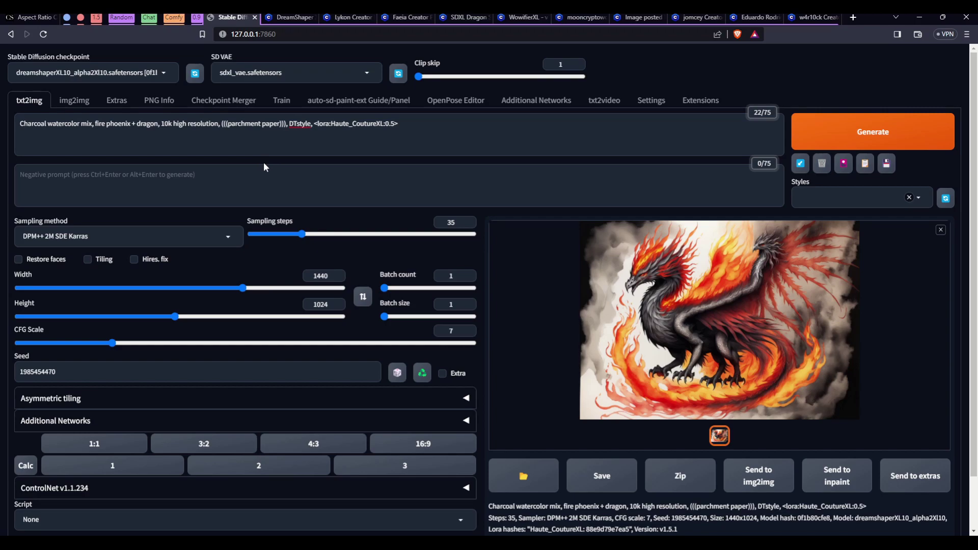
{"action": "left_click", "coordinate": [636, 307]}
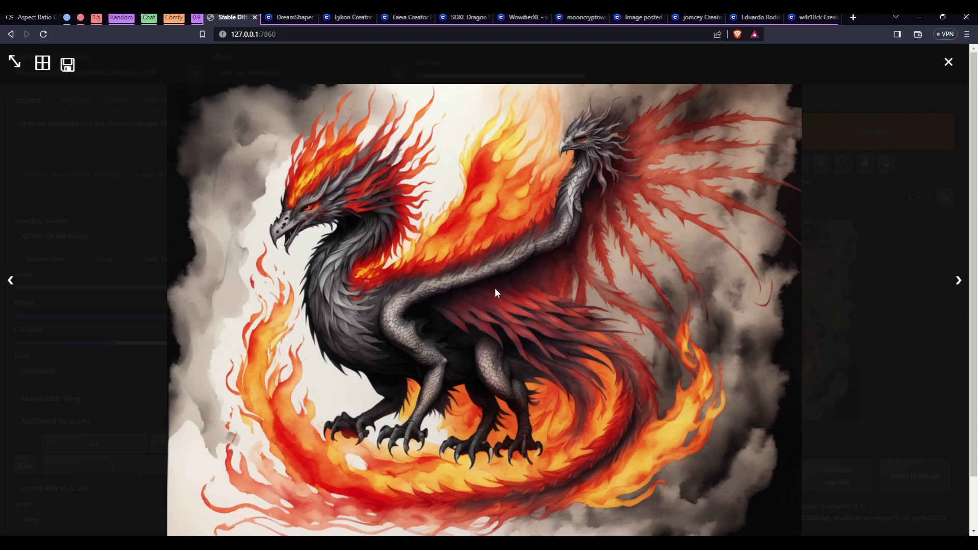
{"action": "left_click", "coordinate": [948, 62]}
Show the Lora library and open the training metadata of the XLeanBeefPatty-alpha LoRA
{"action": "left_click", "coordinate": [843, 164]}
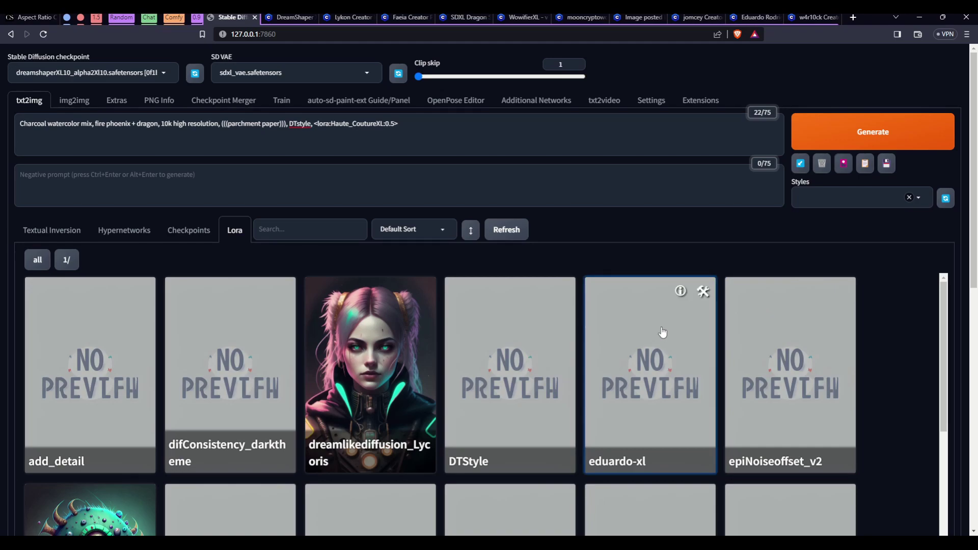
{"action": "scroll", "coordinate": [659, 331], "scroll_direction": "down", "scroll_amount": 8}
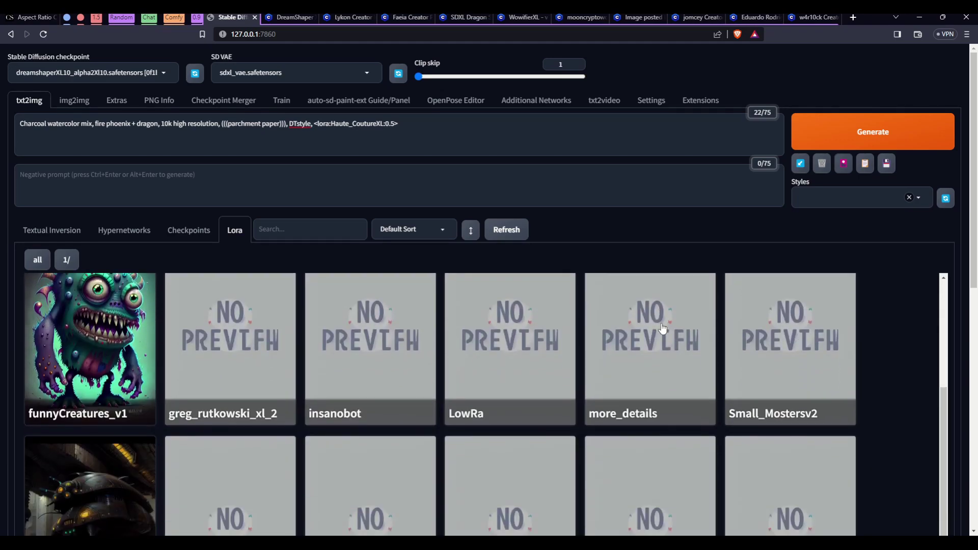
{"action": "scroll", "coordinate": [652, 359], "scroll_direction": "down", "scroll_amount": 2}
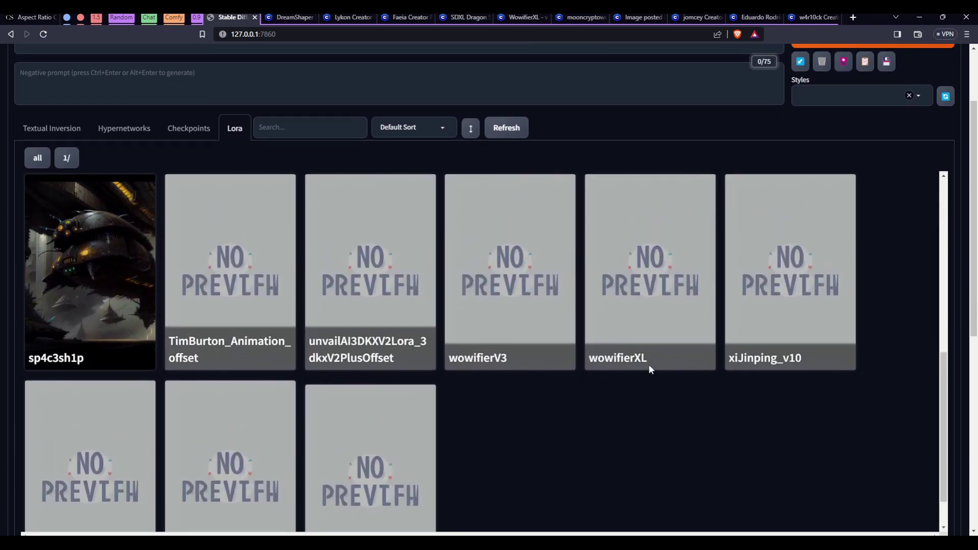
{"action": "scroll", "coordinate": [648, 364], "scroll_direction": "up", "scroll_amount": 3}
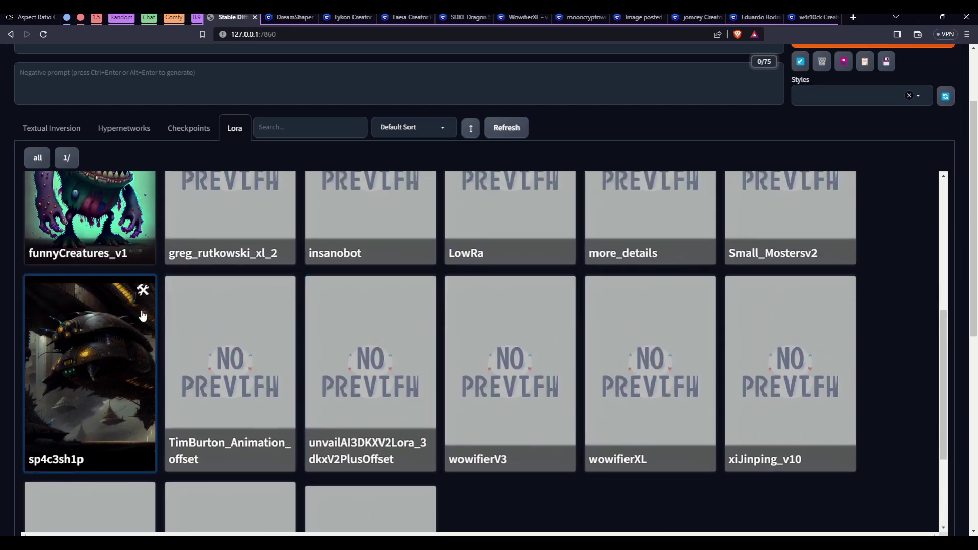
{"action": "scroll", "coordinate": [97, 374], "scroll_direction": "down", "scroll_amount": 3}
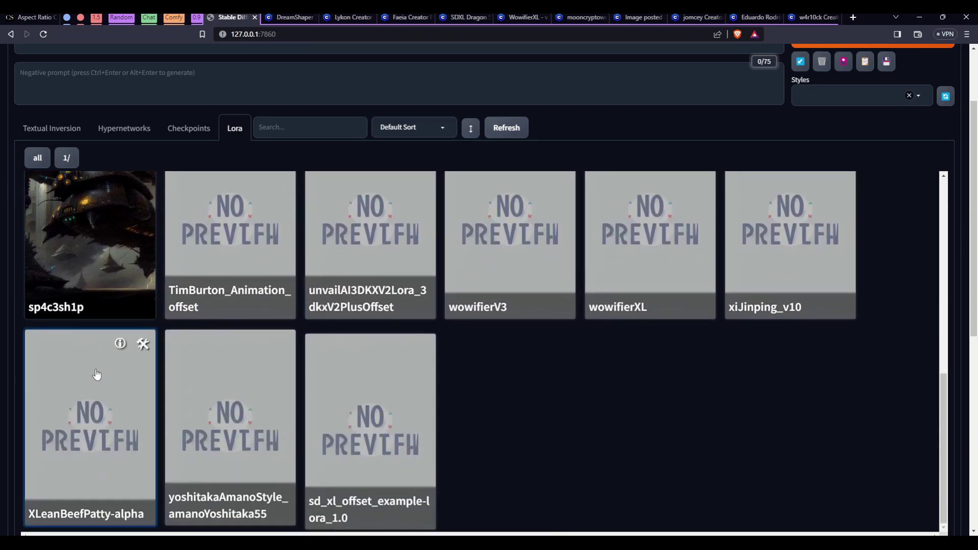
{"action": "left_click", "coordinate": [120, 344]}
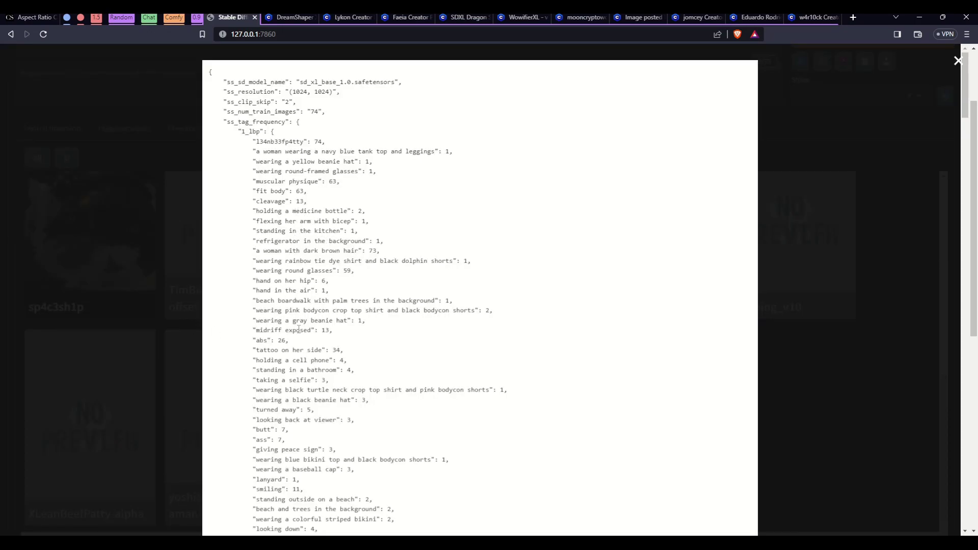
Read through the XLeanBeefPatty-alpha training tags and their frequencies, and close the metadata
{"action": "scroll", "coordinate": [299, 331], "scroll_direction": "down", "scroll_amount": 6}
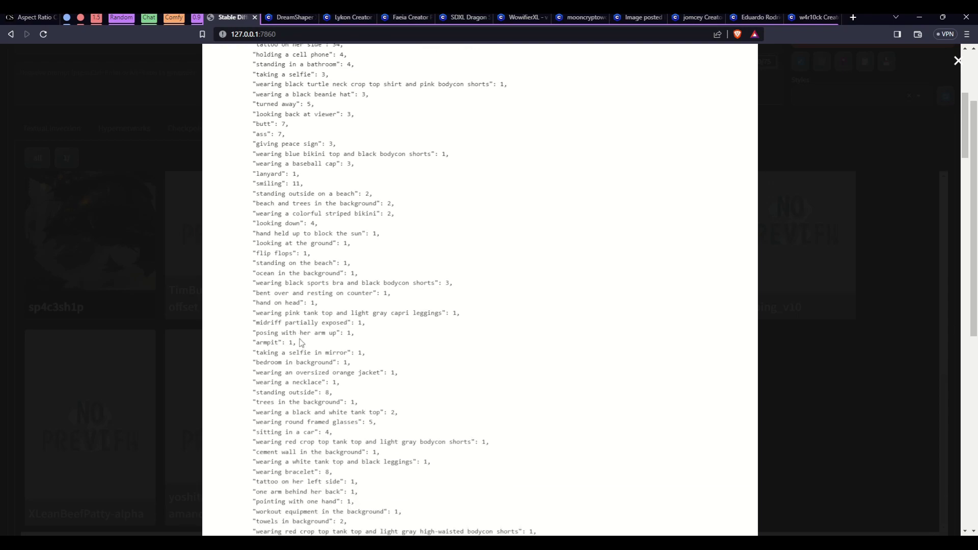
{"action": "scroll", "coordinate": [300, 340], "scroll_direction": "down", "scroll_amount": 5}
{"action": "scroll", "coordinate": [301, 340], "scroll_direction": "down", "scroll_amount": 8}
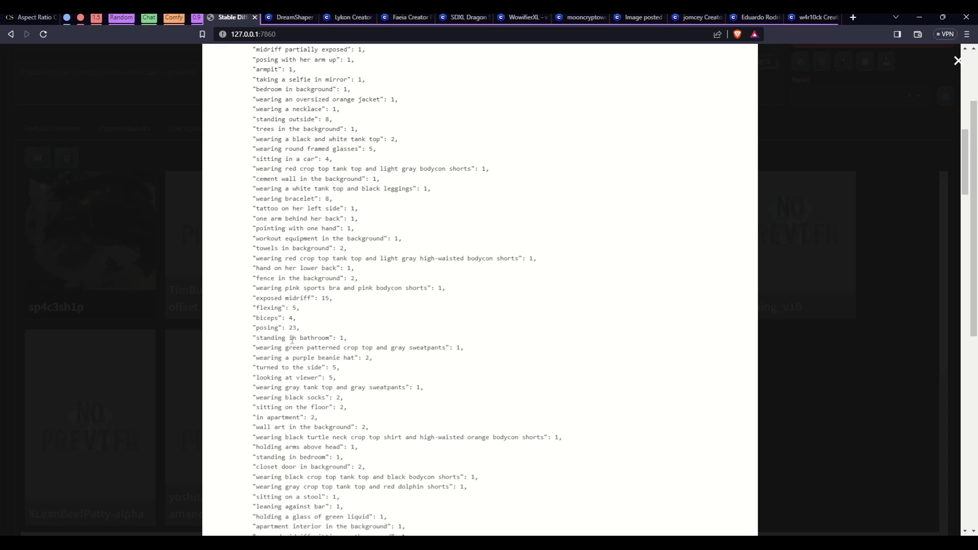
{"action": "scroll", "coordinate": [293, 345], "scroll_direction": "down", "scroll_amount": 6}
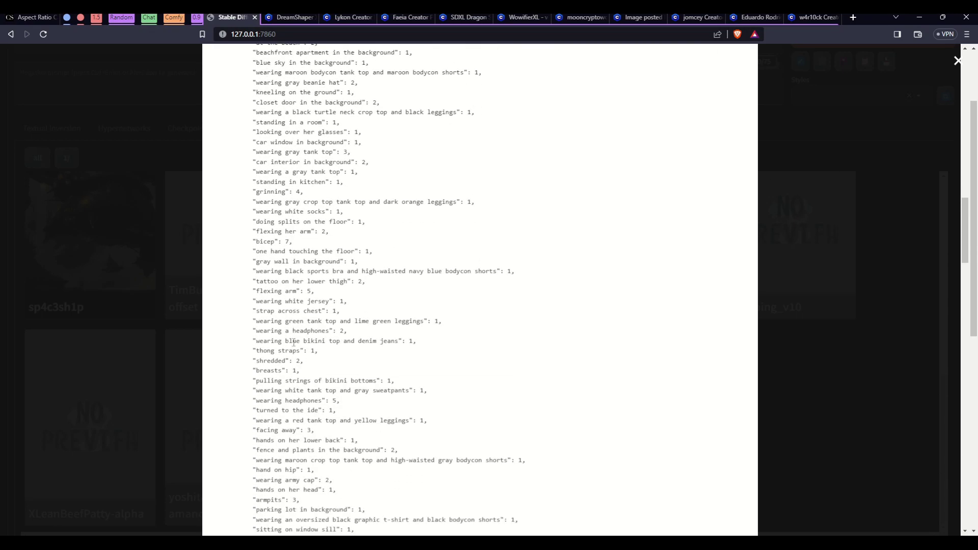
{"action": "scroll", "coordinate": [293, 346], "scroll_direction": "down", "scroll_amount": 4}
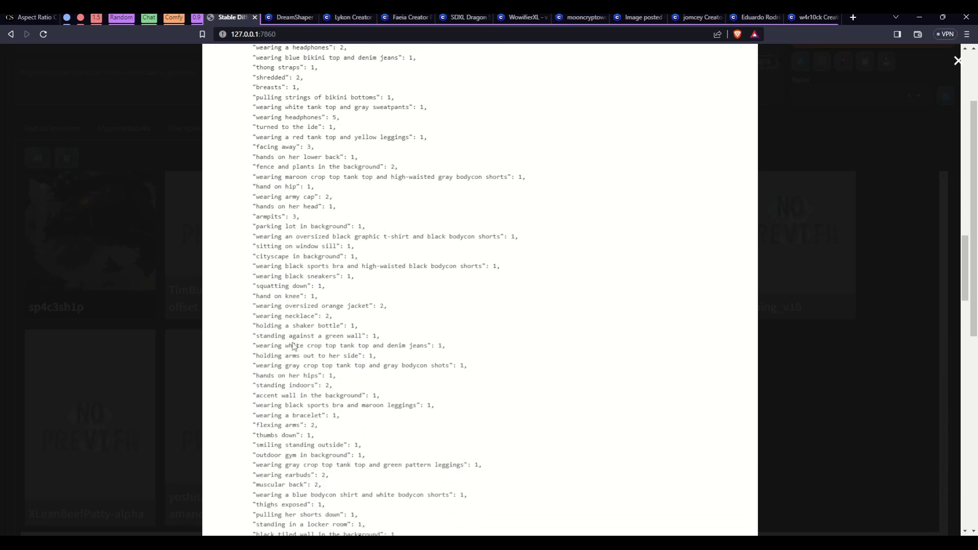
{"action": "scroll", "coordinate": [291, 342], "scroll_direction": "down", "scroll_amount": 5}
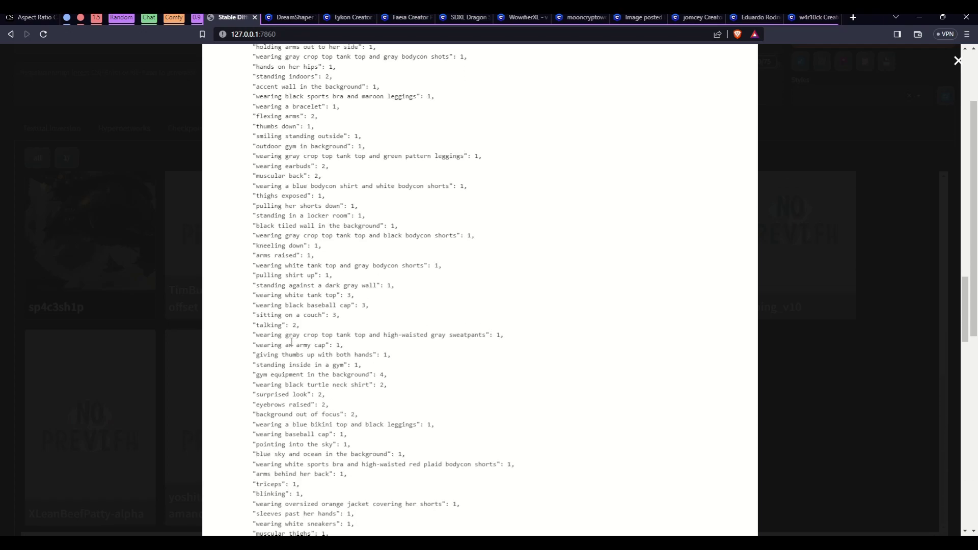
{"action": "scroll", "coordinate": [291, 346], "scroll_direction": "up", "scroll_amount": 20}
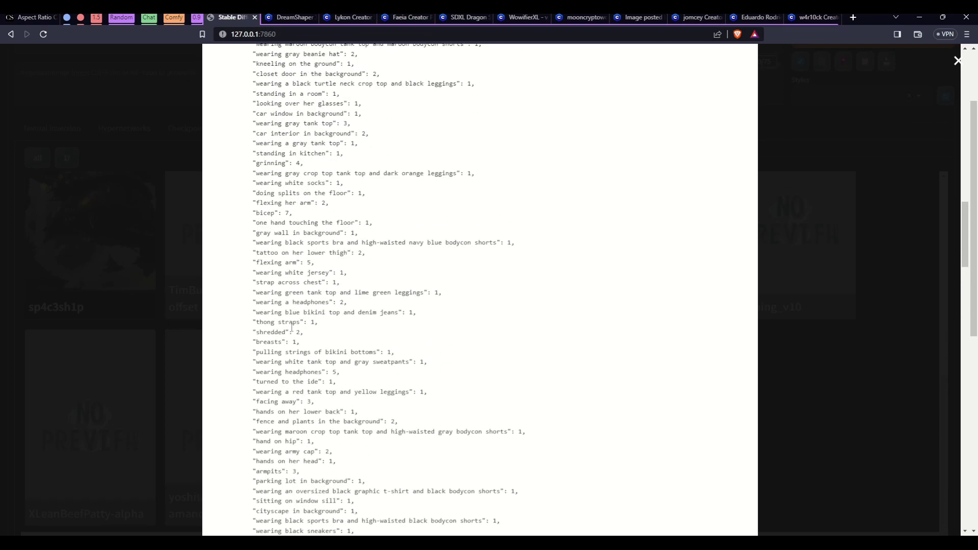
{"action": "scroll", "coordinate": [475, 240], "scroll_direction": "up", "scroll_amount": 6}
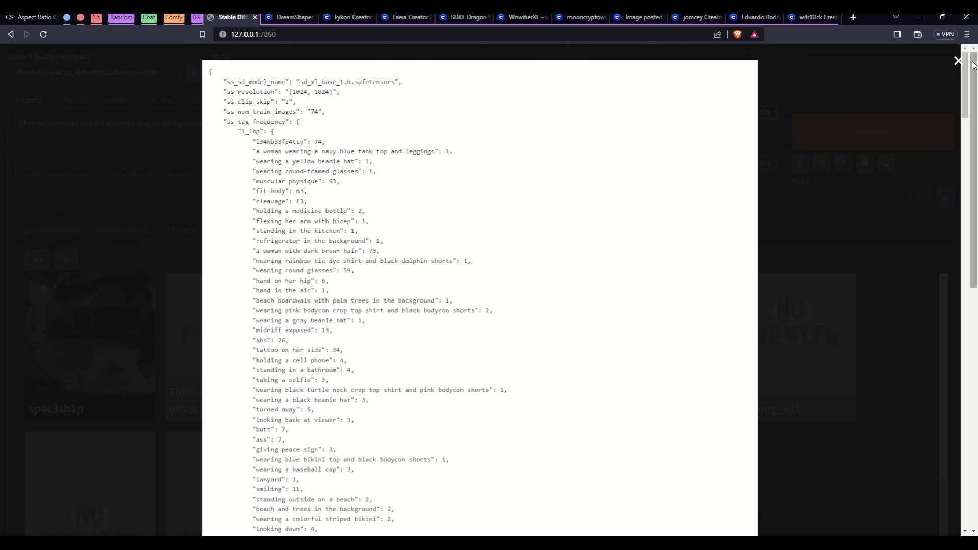
{"action": "left_click", "coordinate": [957, 61]}
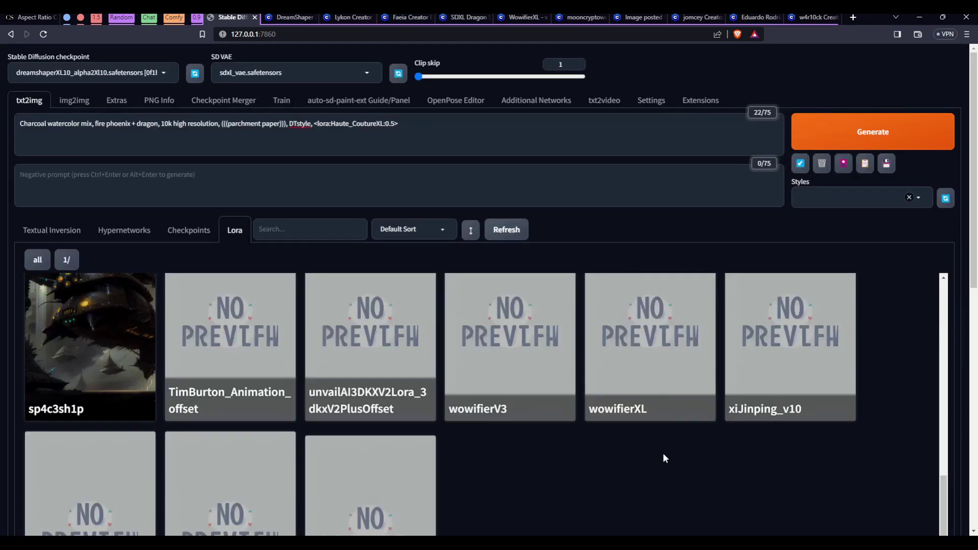
Open the training metadata of the wowifierXL LoRA to examine its tag frequencies
{"action": "scroll", "coordinate": [664, 397], "scroll_direction": "up", "scroll_amount": 4}
{"action": "scroll", "coordinate": [658, 400], "scroll_direction": "down", "scroll_amount": 2}
{"action": "scroll", "coordinate": [659, 399], "scroll_direction": "down", "scroll_amount": 1}
{"action": "scroll", "coordinate": [656, 399], "scroll_direction": "up", "scroll_amount": 2}
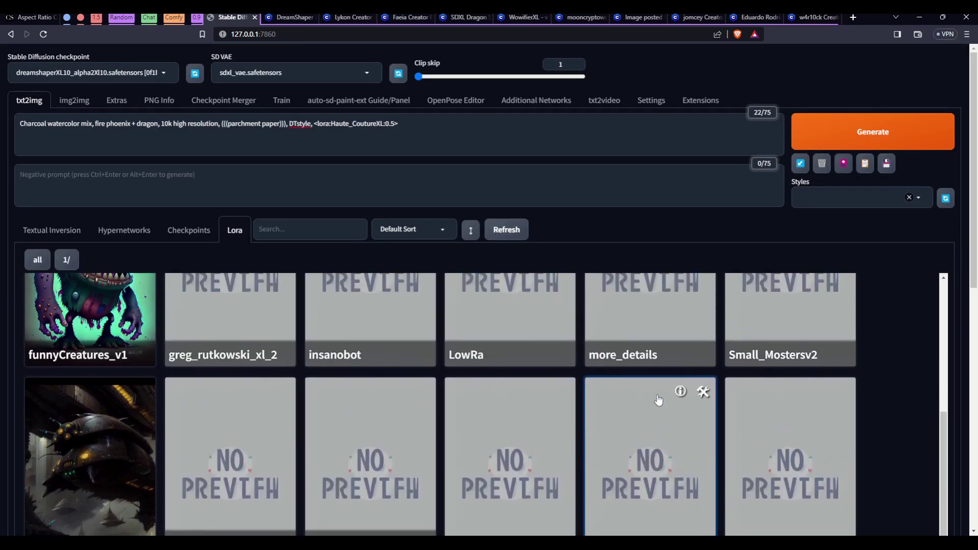
{"action": "left_click", "coordinate": [680, 393]}
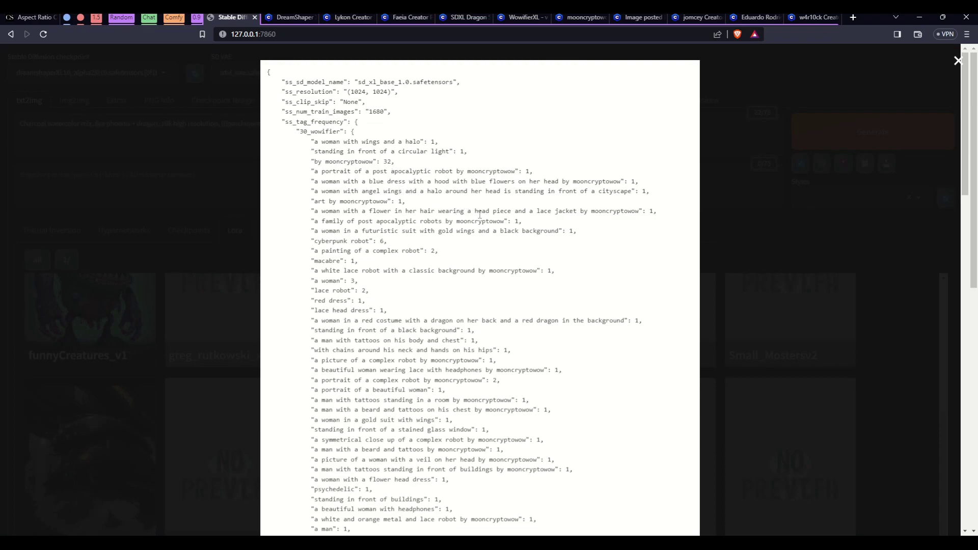
Close the wowifierXL training metadata and refresh the Lora library
{"action": "left_click", "coordinate": [840, 119]}
{"action": "left_click", "coordinate": [506, 229]}
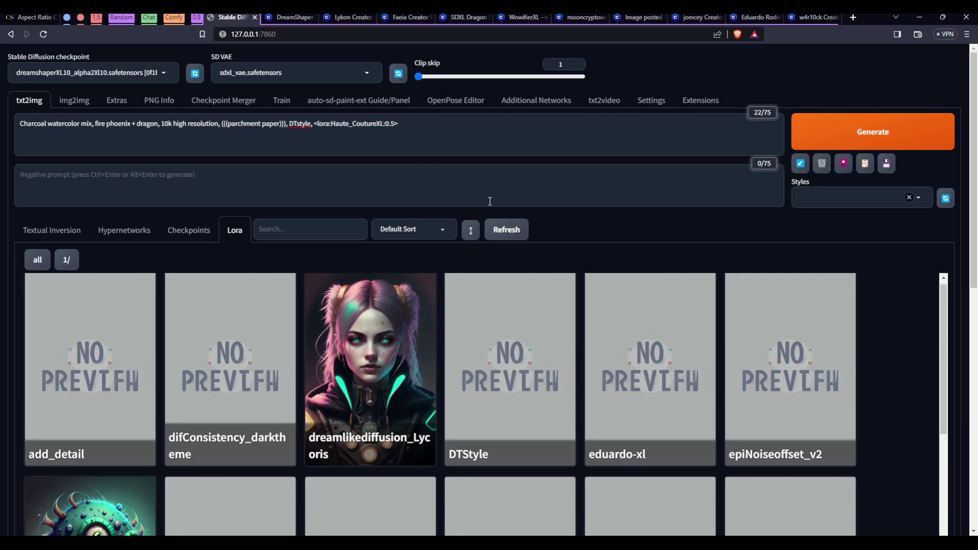
Review the SDXL Dragon Style model page on Civitai, including its example images, and return to the Stable Diffusion web UI
{"action": "mouse_move", "coordinate": [616, 281]}
{"action": "left_click", "coordinate": [393, 19]}
{"action": "key", "text": "ctrl+Tab"}
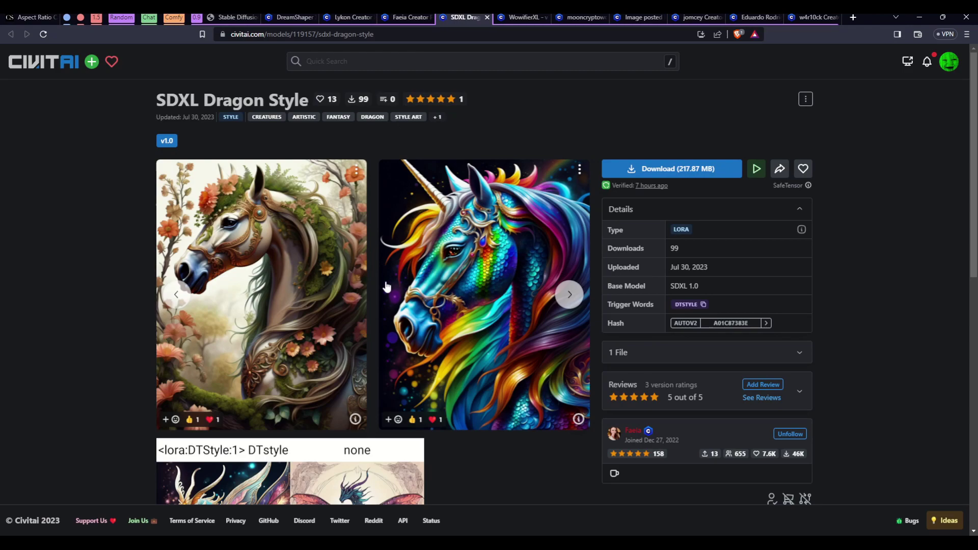
{"action": "scroll", "coordinate": [435, 288], "scroll_direction": "down", "scroll_amount": 5}
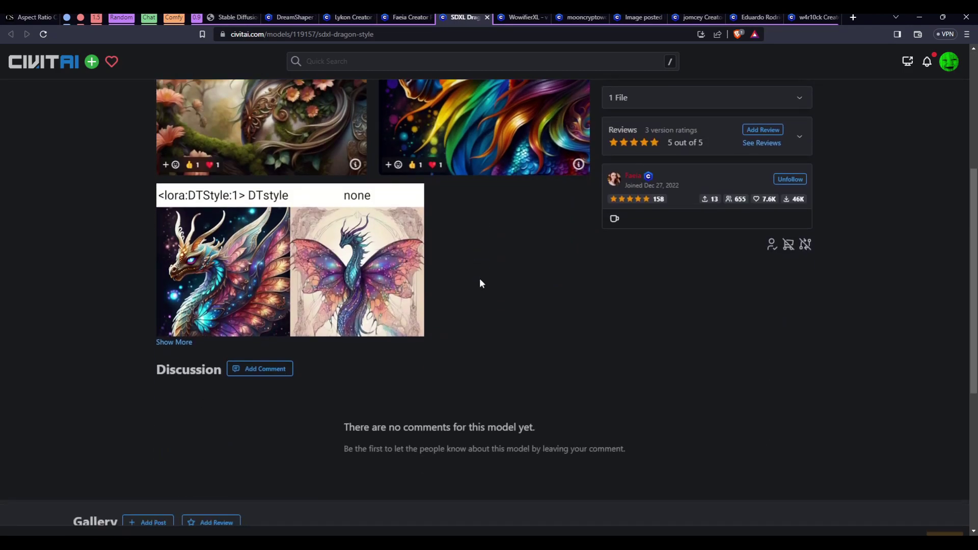
{"action": "scroll", "coordinate": [480, 279], "scroll_direction": "up", "scroll_amount": 5}
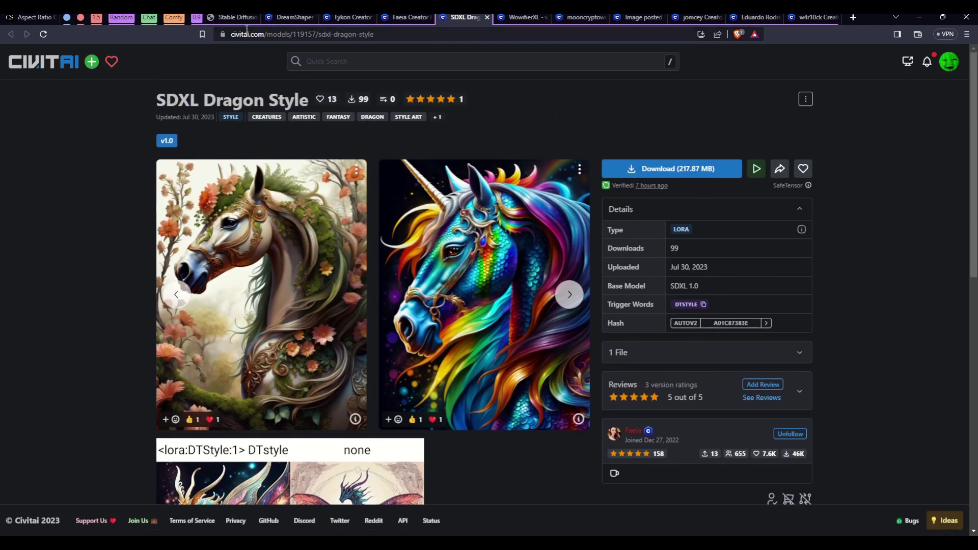
{"action": "left_click", "coordinate": [232, 17]}
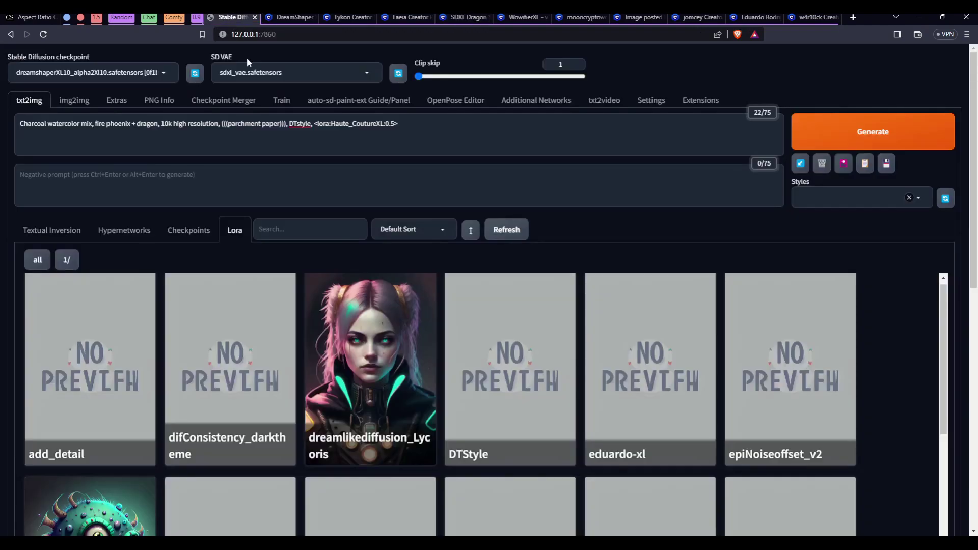
Hide the Lora library and add "in the style of Frank Frazetta, Hayao Miyazaki," to the prompt before the Haute_CoutureXL LoRA tag
{"action": "left_click", "coordinate": [843, 167]}
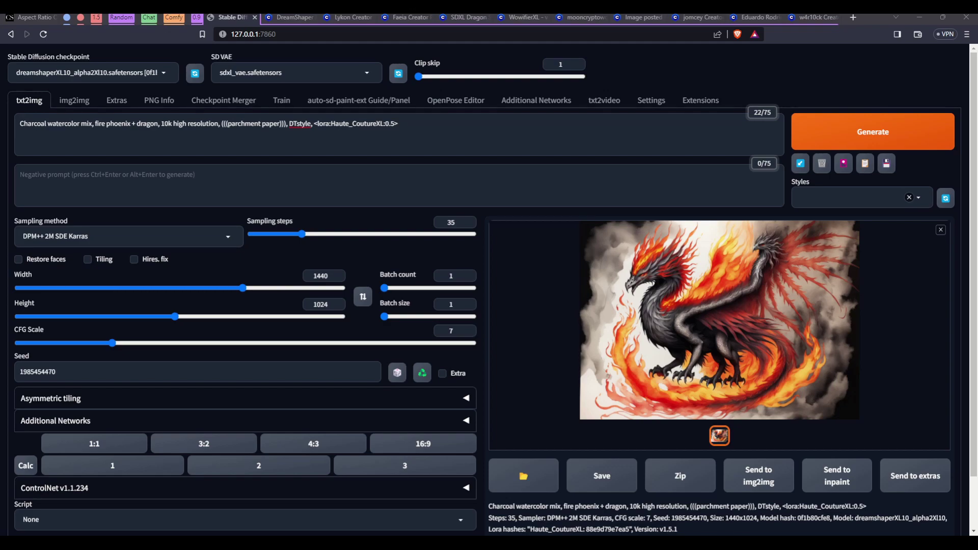
{"action": "left_click", "coordinate": [316, 123]}
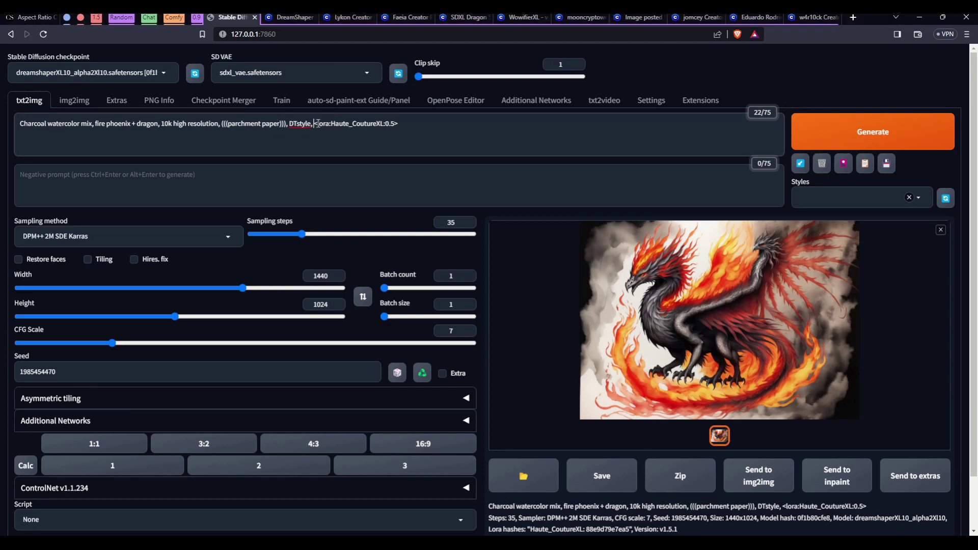
{"action": "type", "text": "in the sty"}
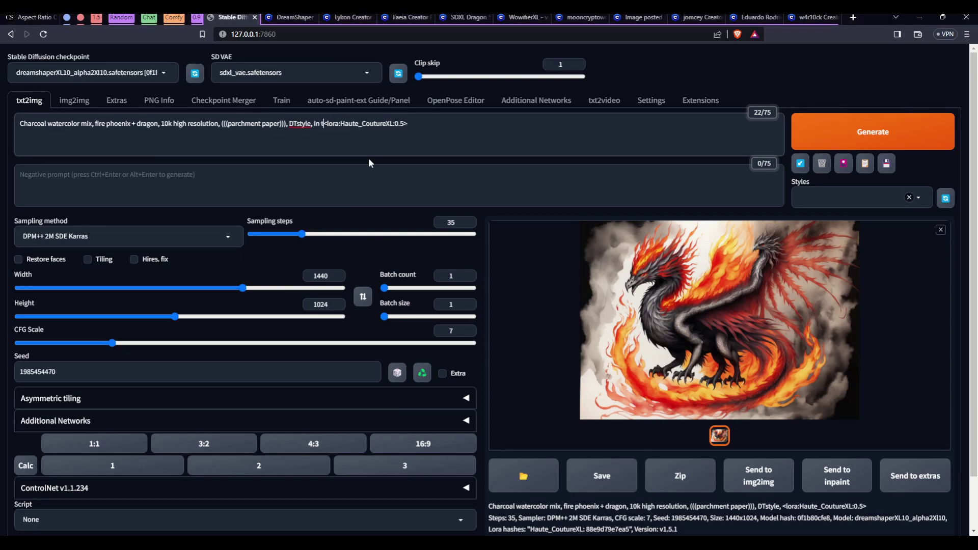
{"action": "type", "text": "le of"}
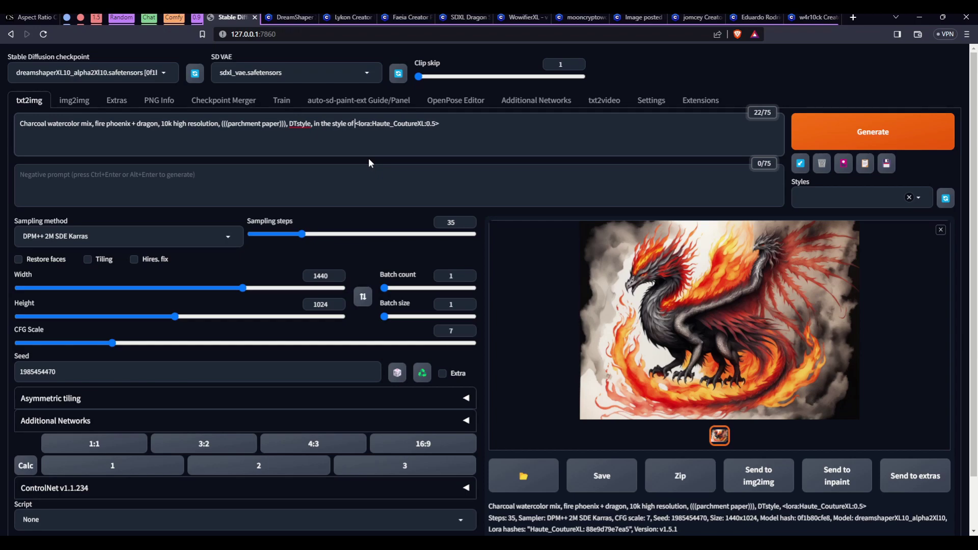
{"action": "type", "text": "Frank Frazetta"}
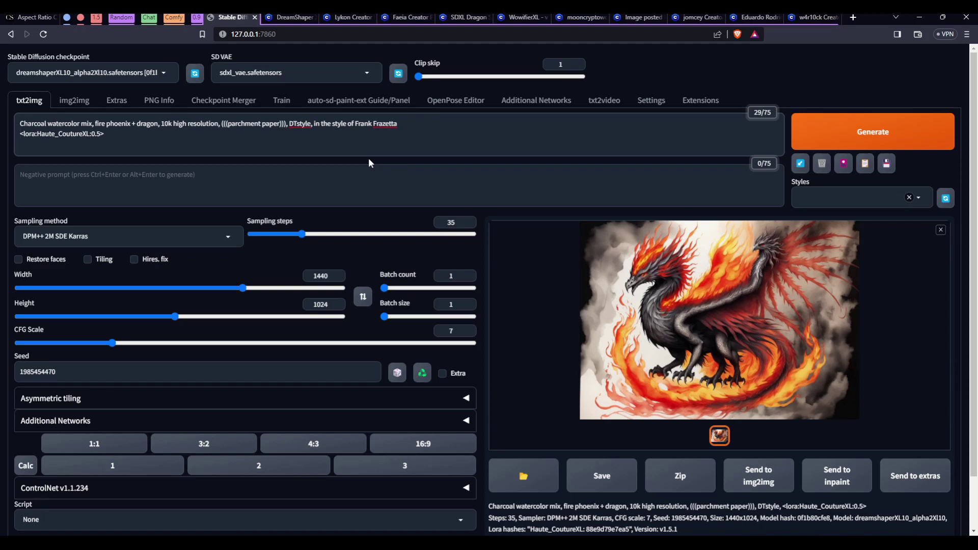
{"action": "type", "text": ","}
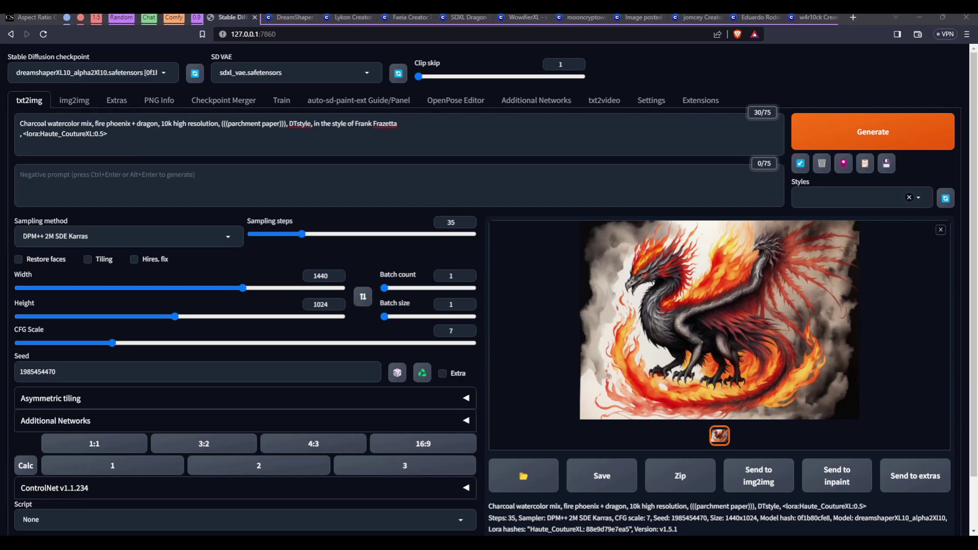
{"action": "key", "text": "alt+Tab"}
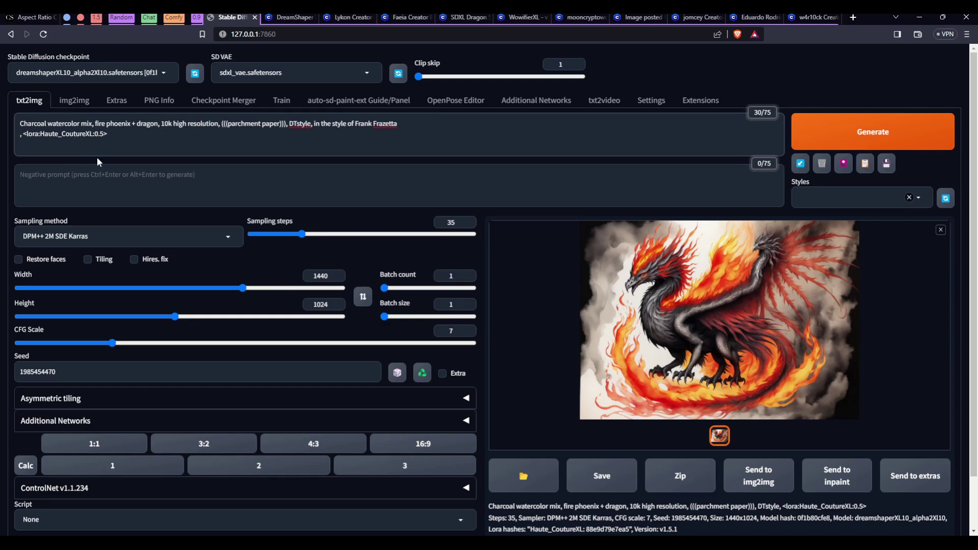
{"action": "key", "text": "ctrl+v"}
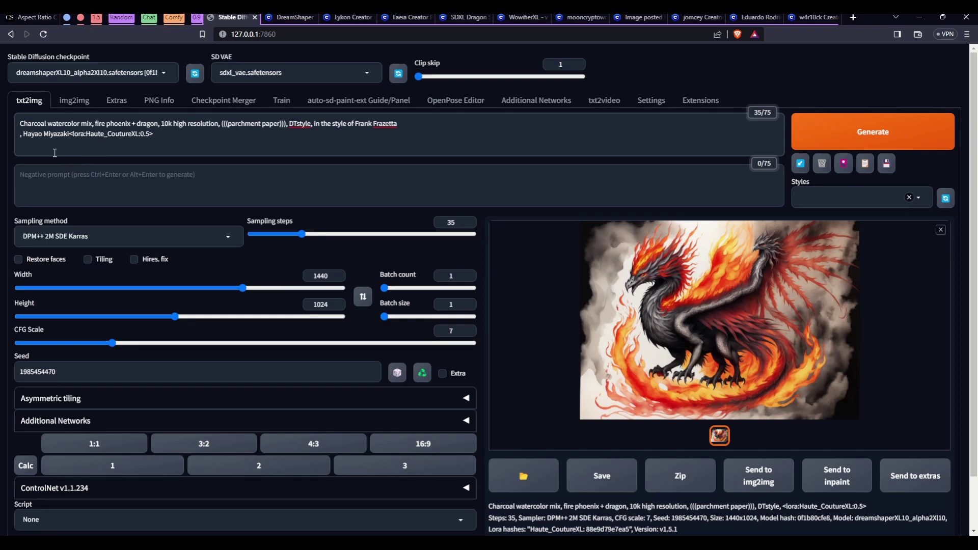
{"action": "type", "text": ","}
{"action": "key", "text": "BackSpace"}
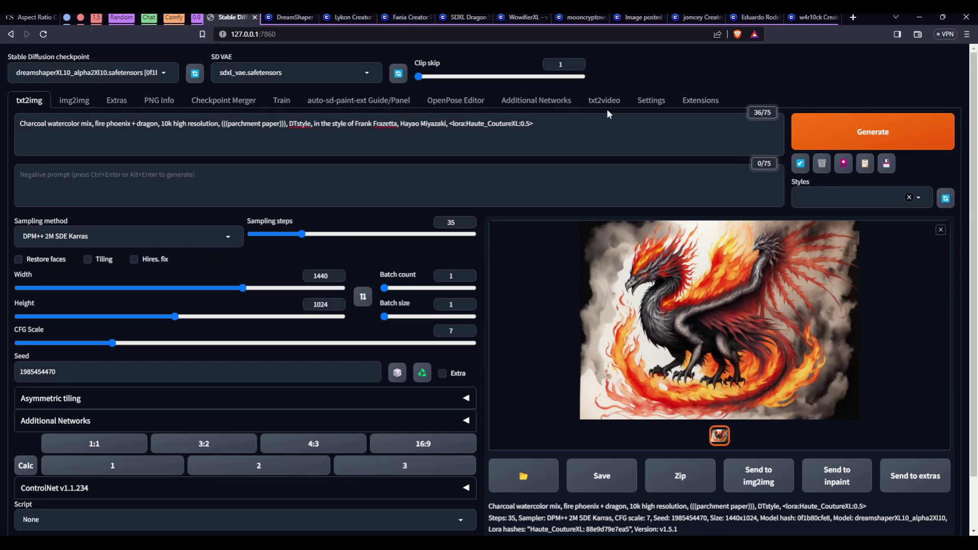
Generate the phoenix-dragon image with the two artist styles in the prompt and inspect it enlarged
{"action": "left_click", "coordinate": [819, 116]}
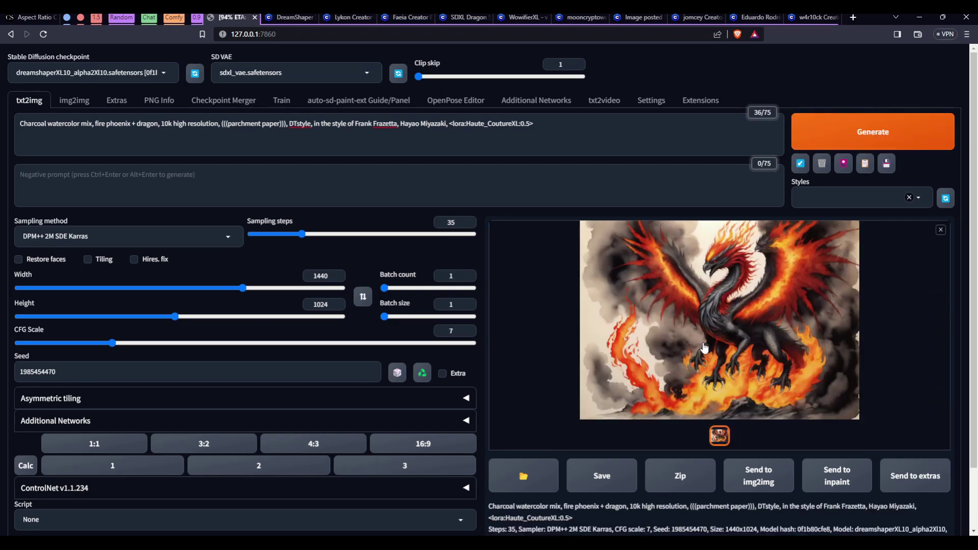
{"action": "left_click", "coordinate": [703, 347]}
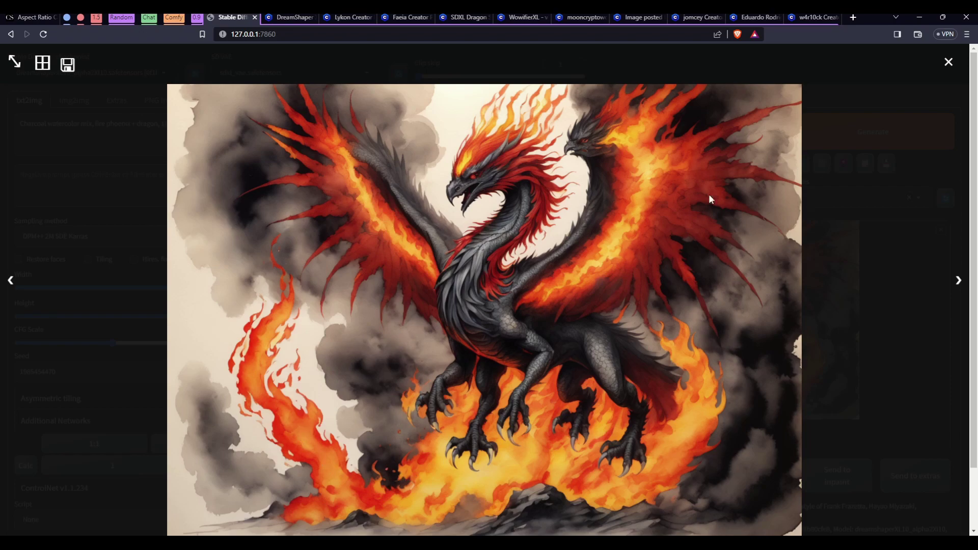
{"action": "left_click", "coordinate": [948, 63]}
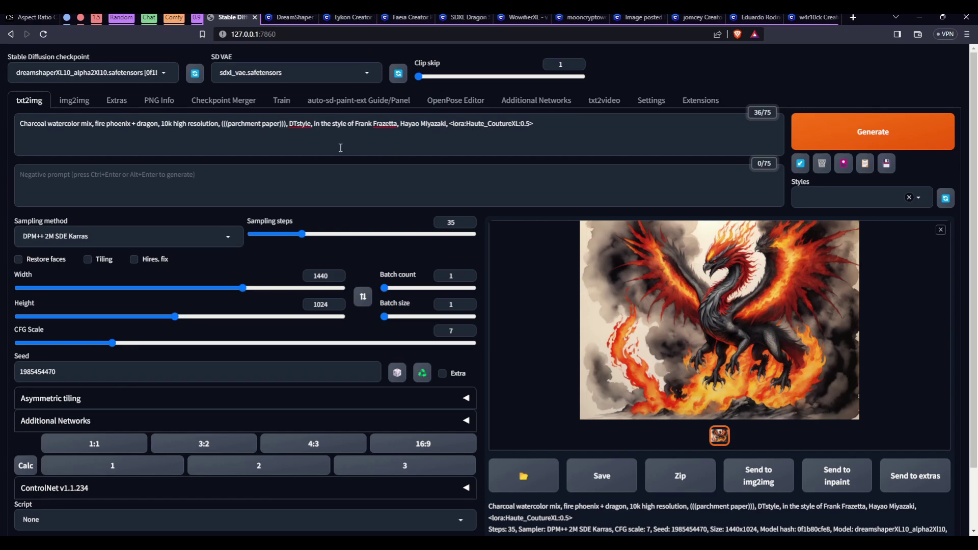
Copy "Hayao Miyazaki," in the prompt and insert it again in front of "Frank Frazetta"
{"action": "left_click", "coordinate": [406, 121]}
{"action": "left_click_drag", "start_coordinate": [400, 122], "coordinate": [449, 124]}
{"action": "key", "text": "ctrl+c"}
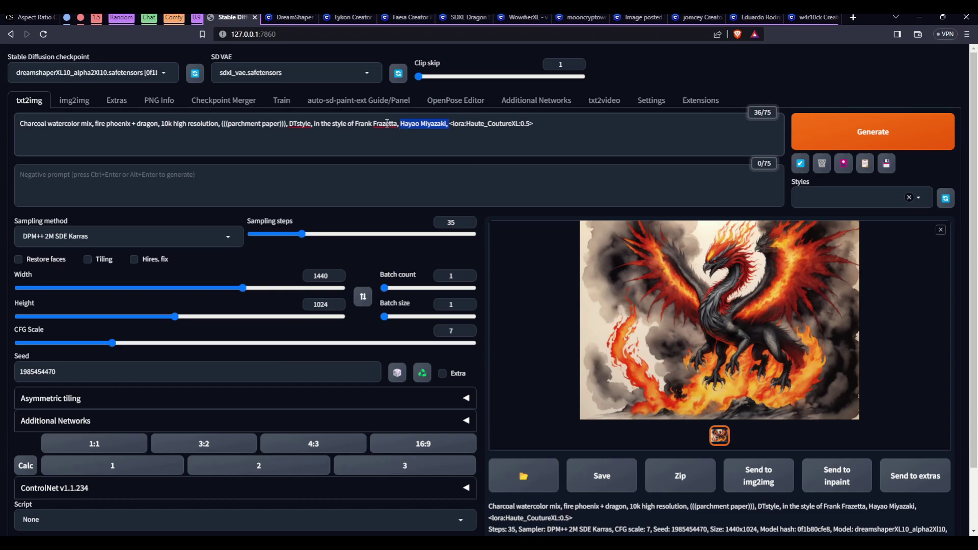
{"action": "left_click", "coordinate": [358, 123]}
{"action": "key", "text": "ctrl+v"}
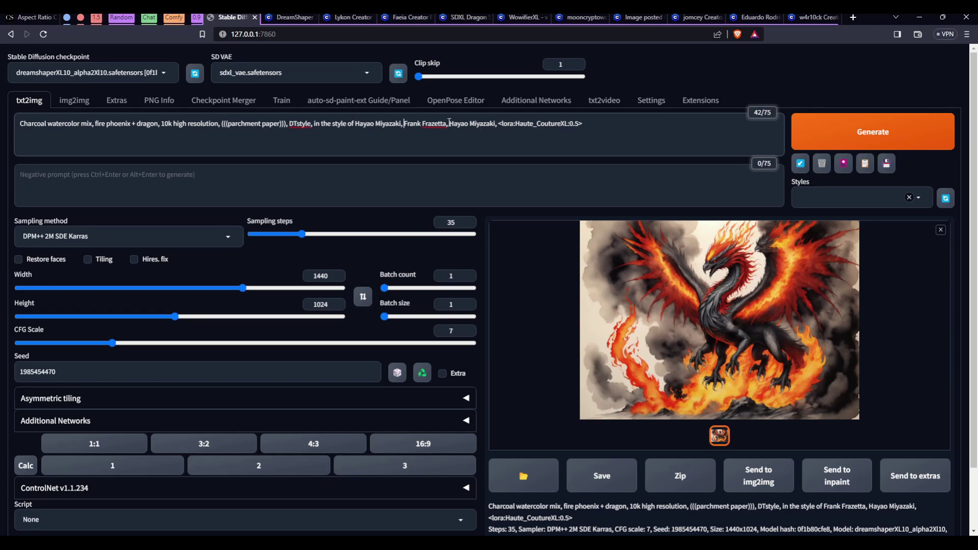
Generate the image with the doubled Hayao Miyazaki prompt, inspect it enlarged, and close its preview
{"action": "left_click", "coordinate": [830, 133]}
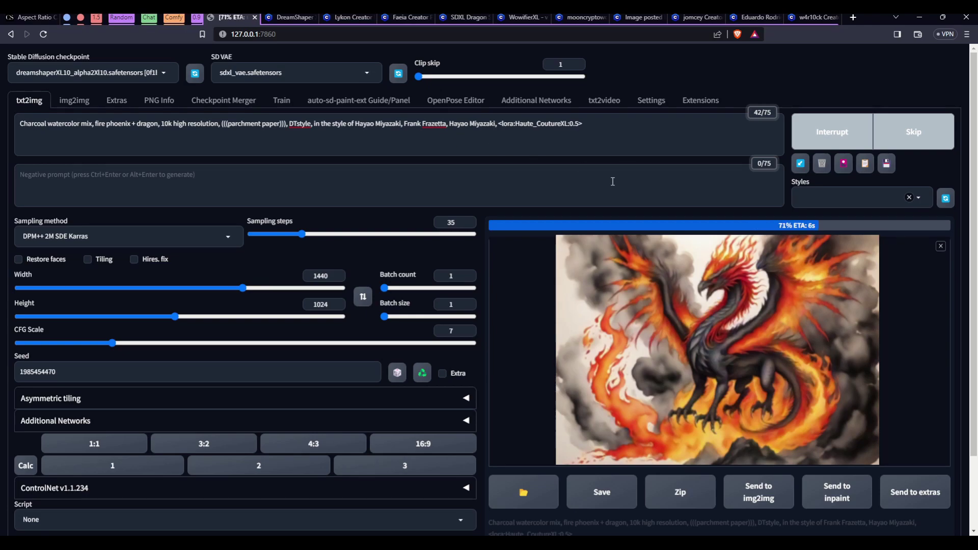
{"action": "left_click", "coordinate": [647, 299]}
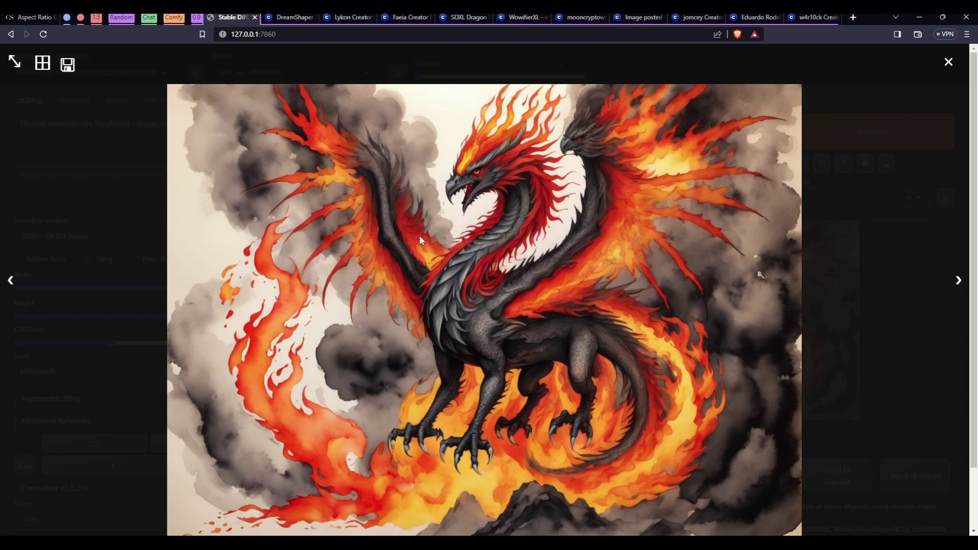
{"action": "left_click", "coordinate": [948, 62]}
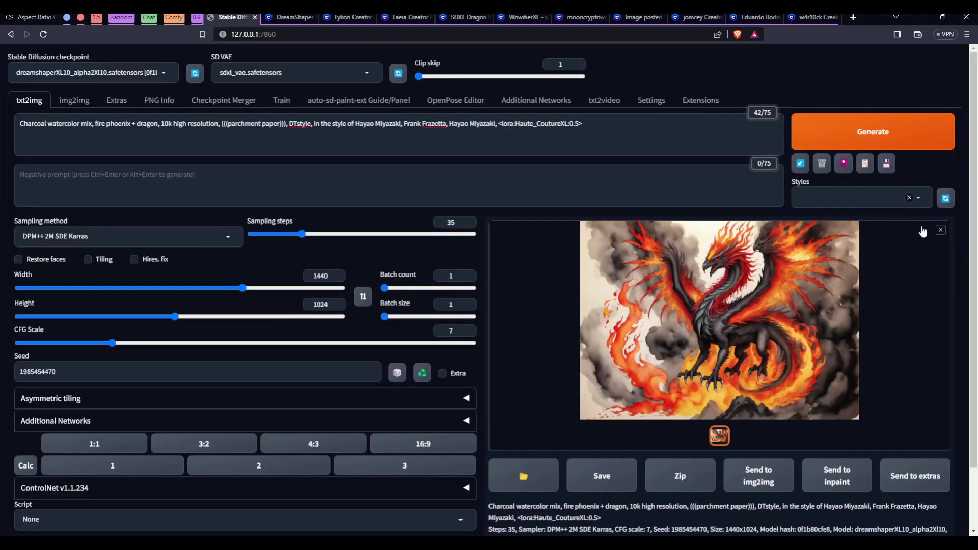
{"action": "left_click", "coordinate": [940, 230]}
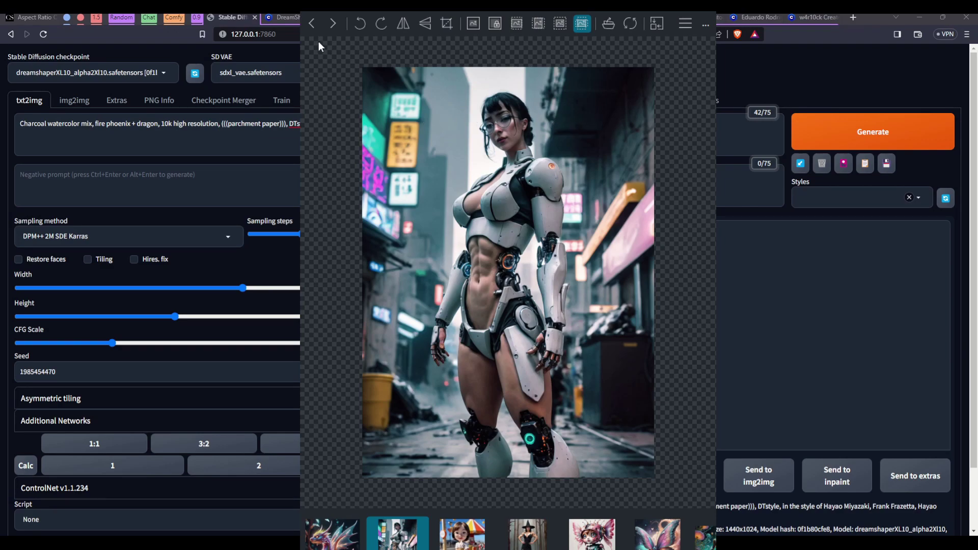
Browse the sample images in the image viewer up to the witch in the forest, examine it zoomed in, and close the viewer
{"action": "left_click", "coordinate": [331, 28]}
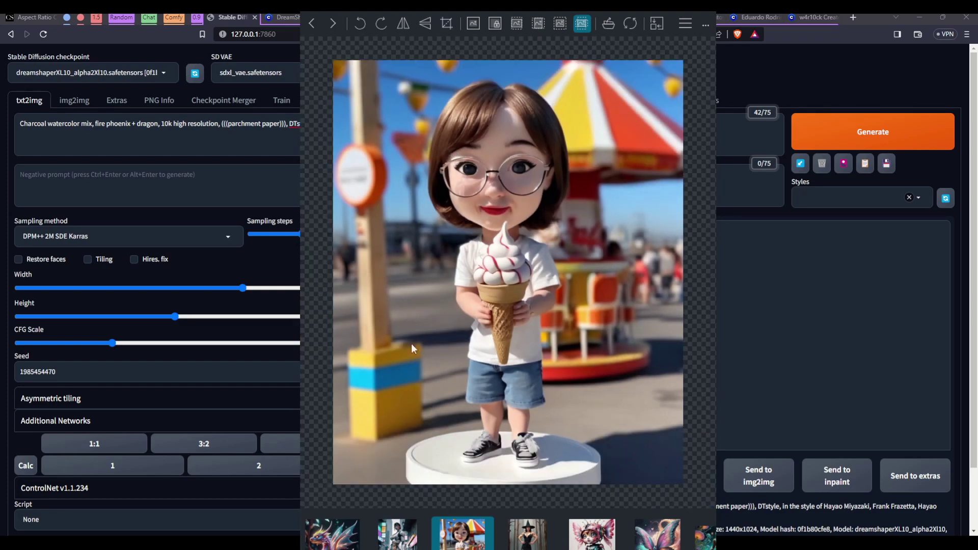
{"action": "left_click", "coordinate": [334, 23]}
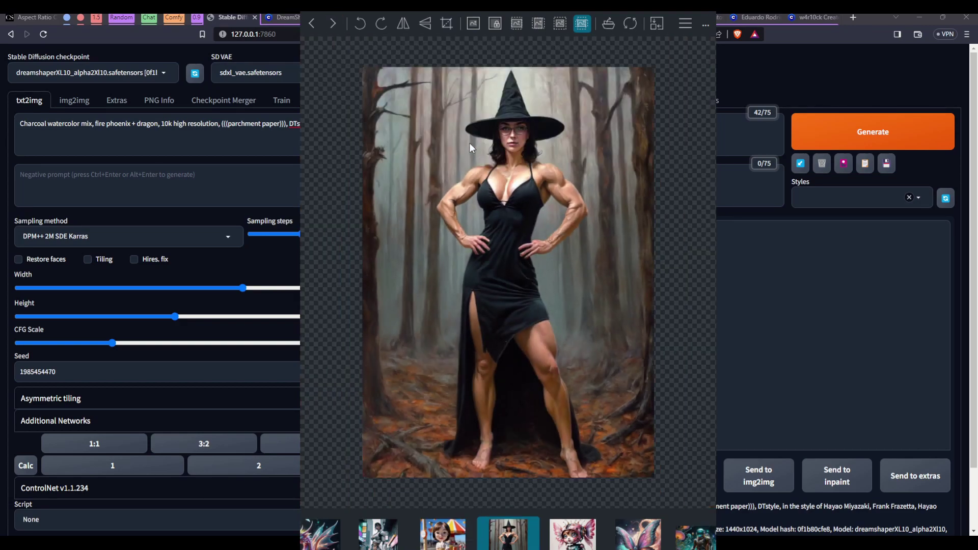
{"action": "scroll", "coordinate": [486, 462], "scroll_direction": "up", "scroll_amount": 3}
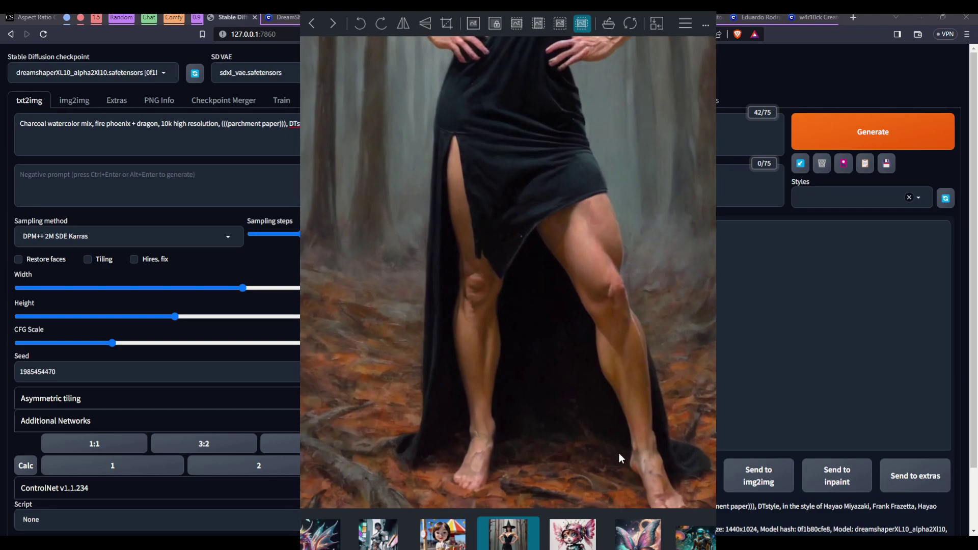
{"action": "scroll", "coordinate": [549, 408], "scroll_direction": "down", "scroll_amount": 4}
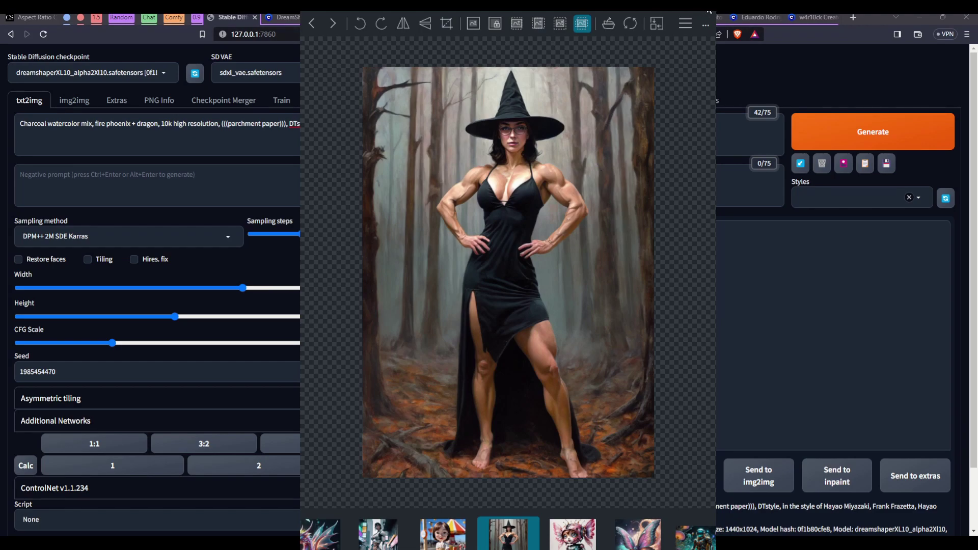
{"action": "left_click", "coordinate": [709, 12]}
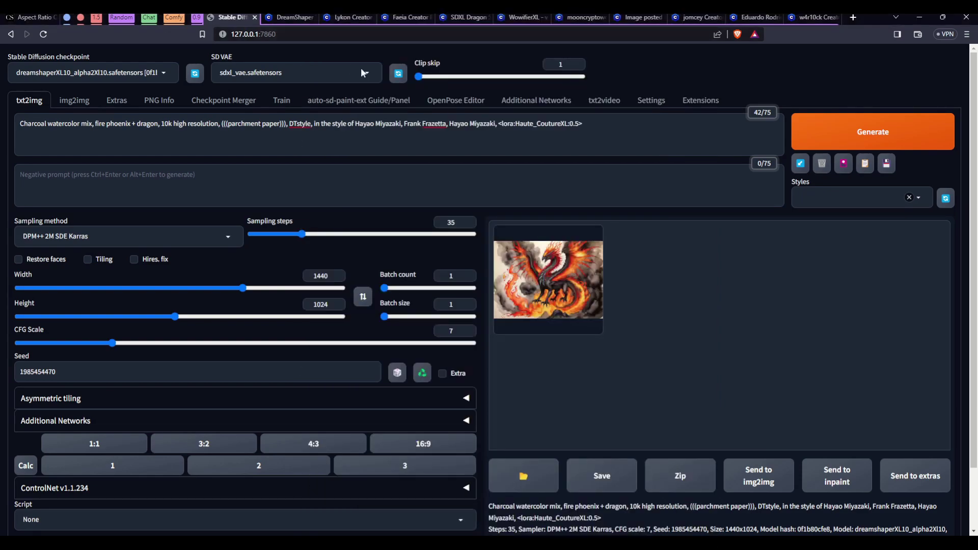
Load the forest witch image into PNG Info and send its generation parameters to txt2img
{"action": "left_click", "coordinate": [158, 101]}
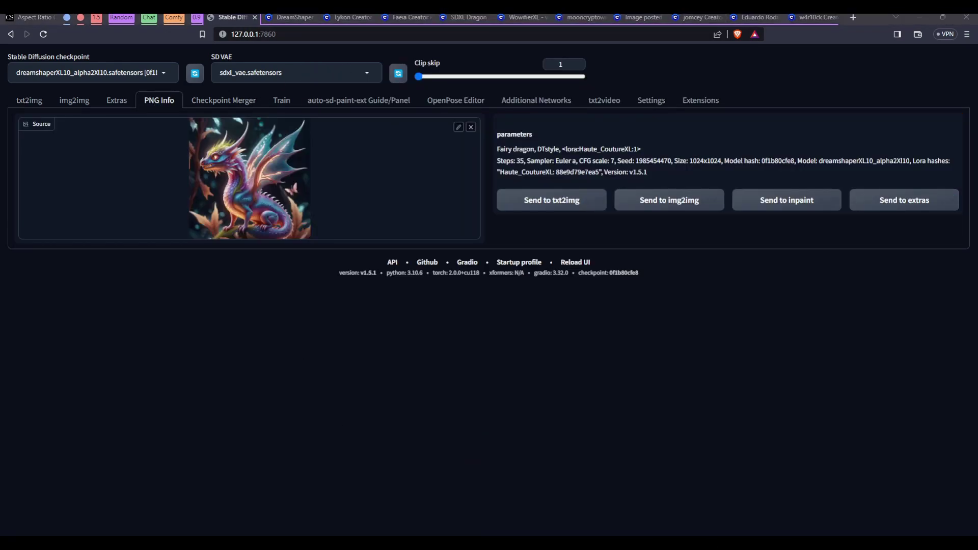
{"action": "left_click_drag", "start_coordinate": [977, 153], "coordinate": [250, 178]}
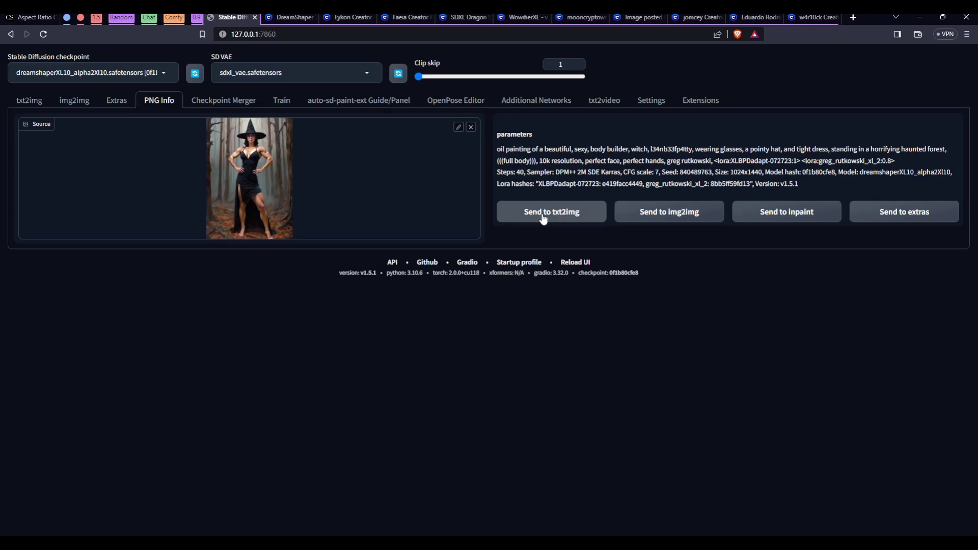
{"action": "left_click", "coordinate": [543, 215]}
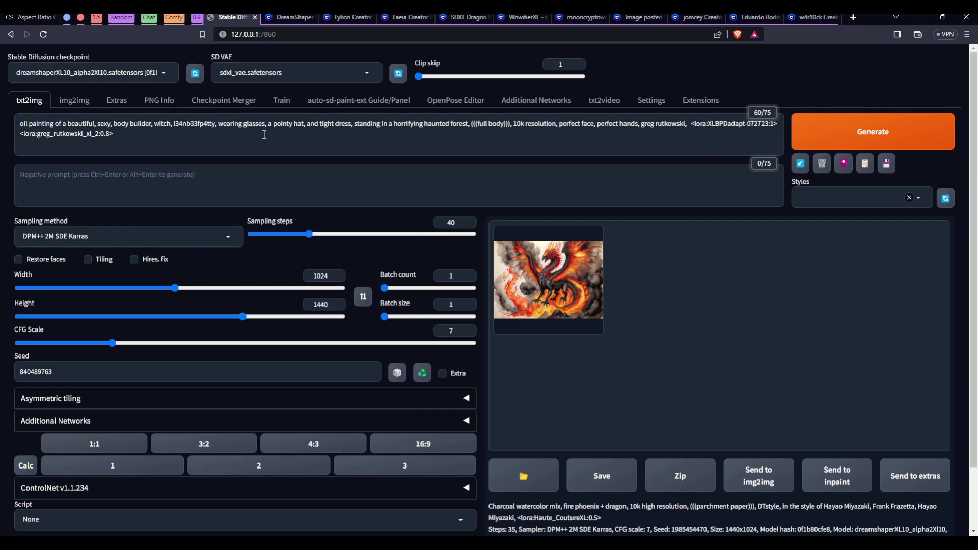
Generate the oil-painting witch image with the XLBPDadapt-072723 and greg_rutkowski_xl_2 LoRAs and inspect it enlarged
{"action": "left_click", "coordinate": [869, 138]}
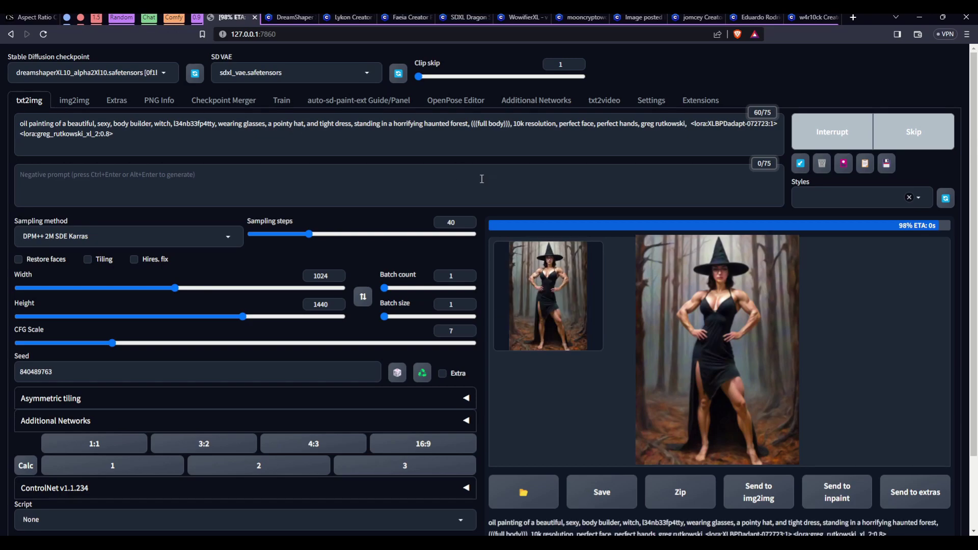
{"action": "left_click", "coordinate": [559, 273]}
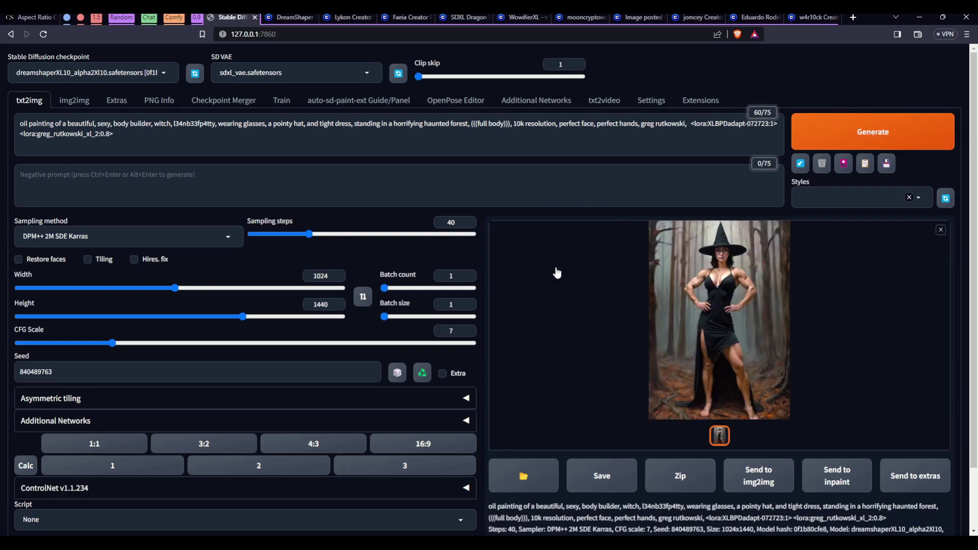
{"action": "left_click", "coordinate": [724, 287]}
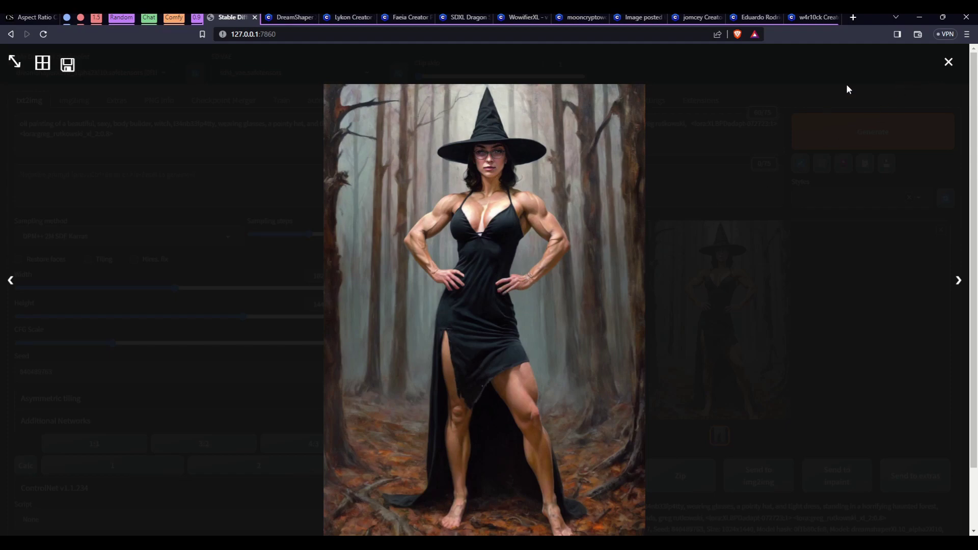
{"action": "left_click", "coordinate": [949, 62]}
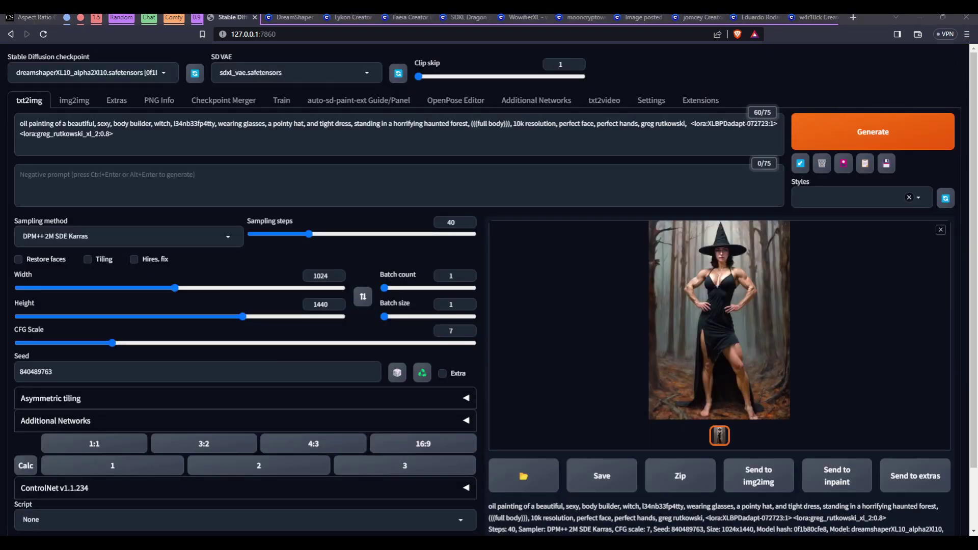
Switch to the image viewer and compare the sample images of the butterfly, the dark-armoured astronaut and the pink winged robot
{"action": "key", "text": "alt+Tab"}
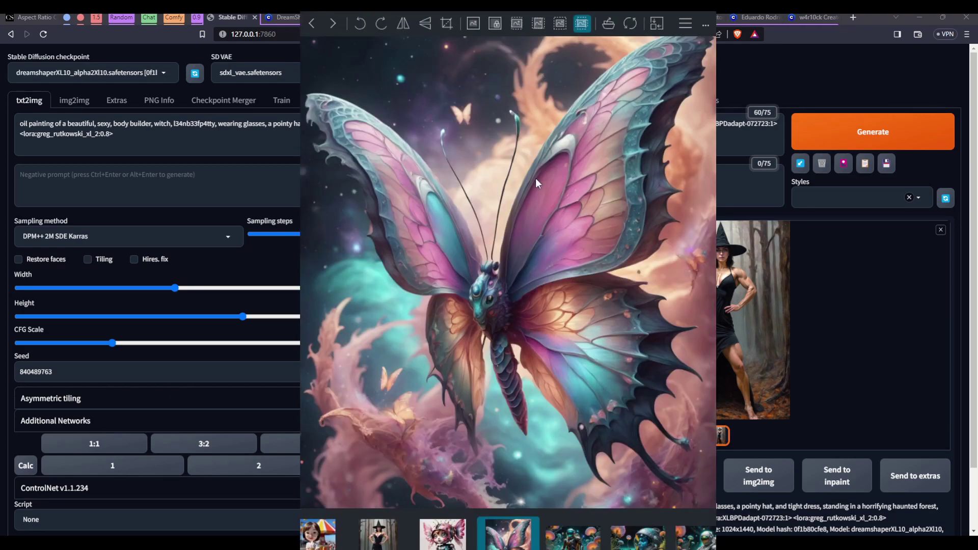
{"action": "scroll", "coordinate": [560, 231], "scroll_direction": "down", "scroll_amount": 1}
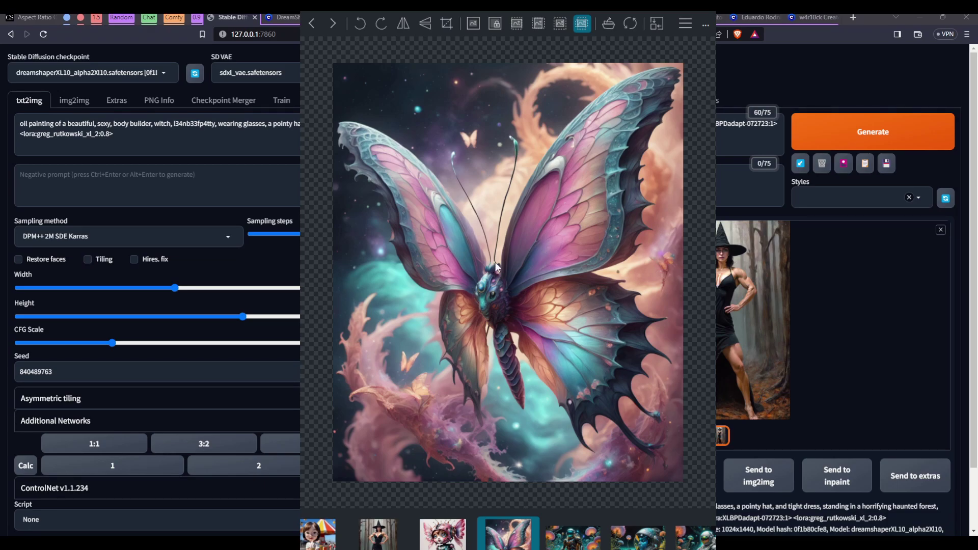
{"action": "left_click", "coordinate": [332, 24]}
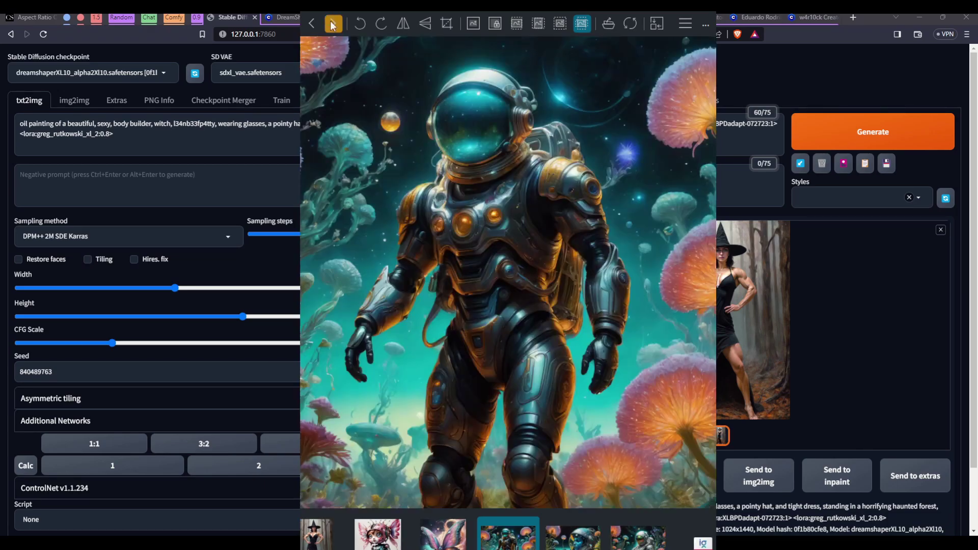
{"action": "scroll", "coordinate": [448, 125], "scroll_direction": "down", "scroll_amount": 1}
{"action": "scroll", "coordinate": [450, 140], "scroll_direction": "down", "scroll_amount": 1}
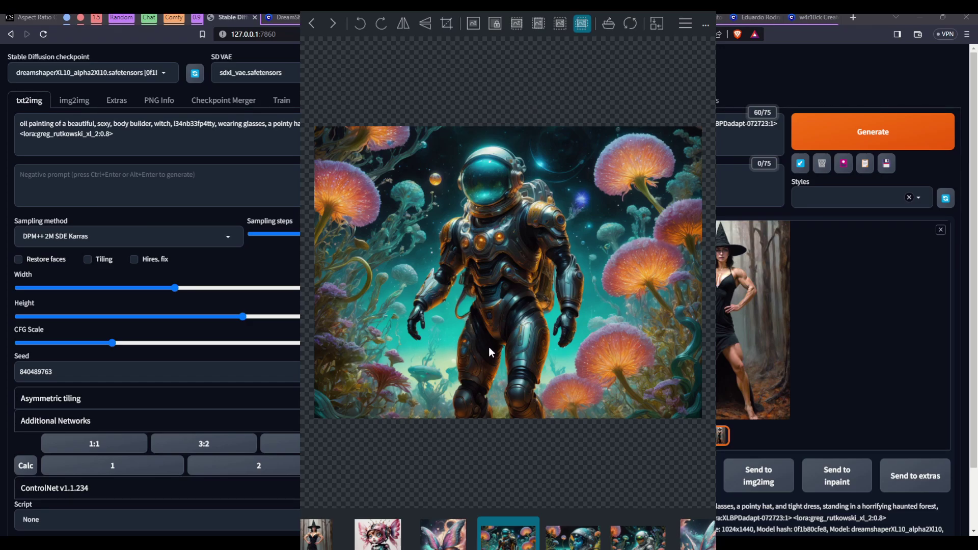
{"action": "left_click", "coordinate": [377, 532]}
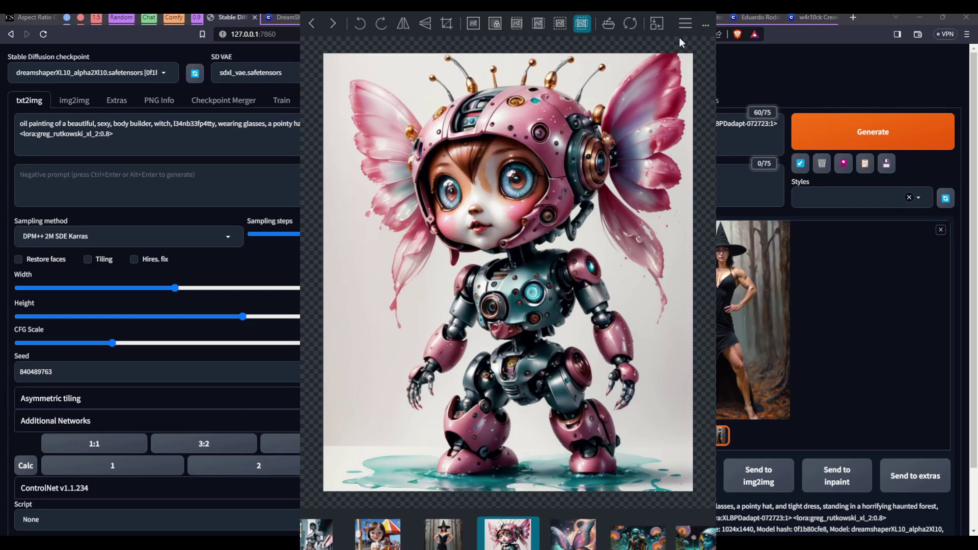
{"action": "left_click", "coordinate": [327, 25]}
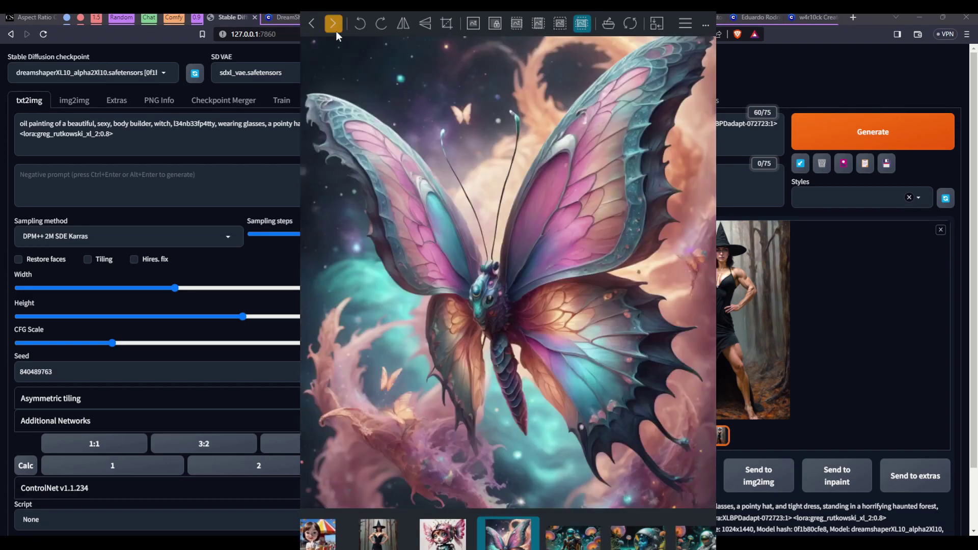
{"action": "left_click", "coordinate": [331, 20]}
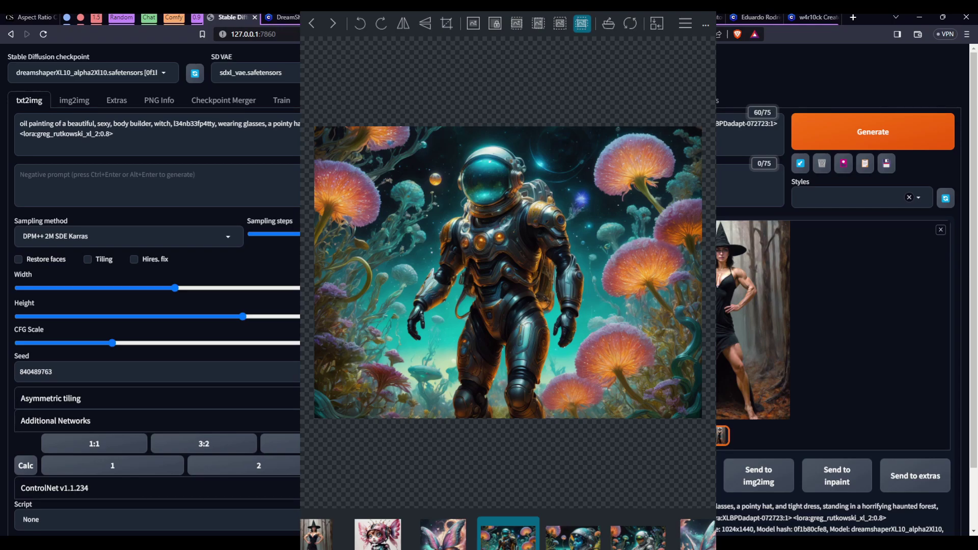
Look through the community gallery and suggested resources on the DreamShaper XL page on Civitai
{"action": "key", "text": "ctrl+Tab"}
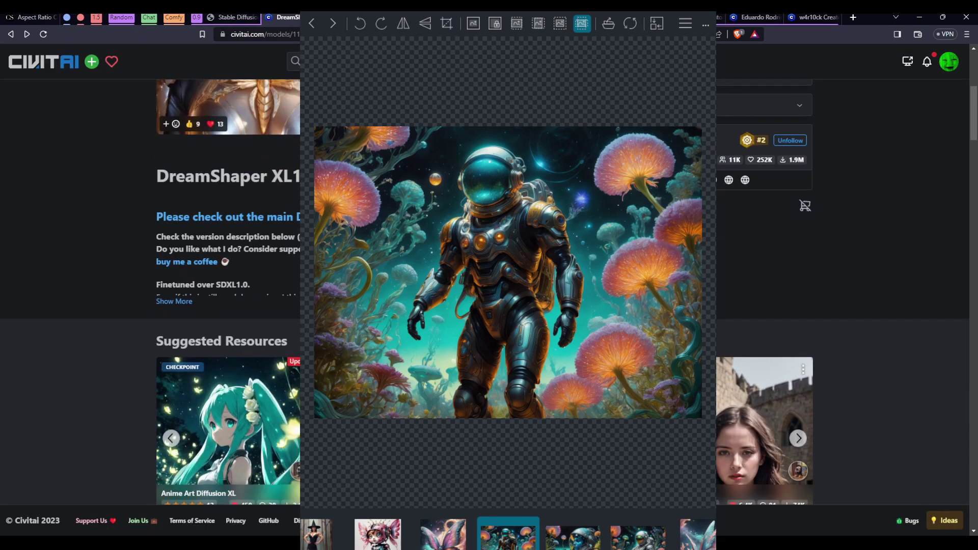
{"action": "scroll", "coordinate": [484, 308], "scroll_direction": "down", "scroll_amount": 15}
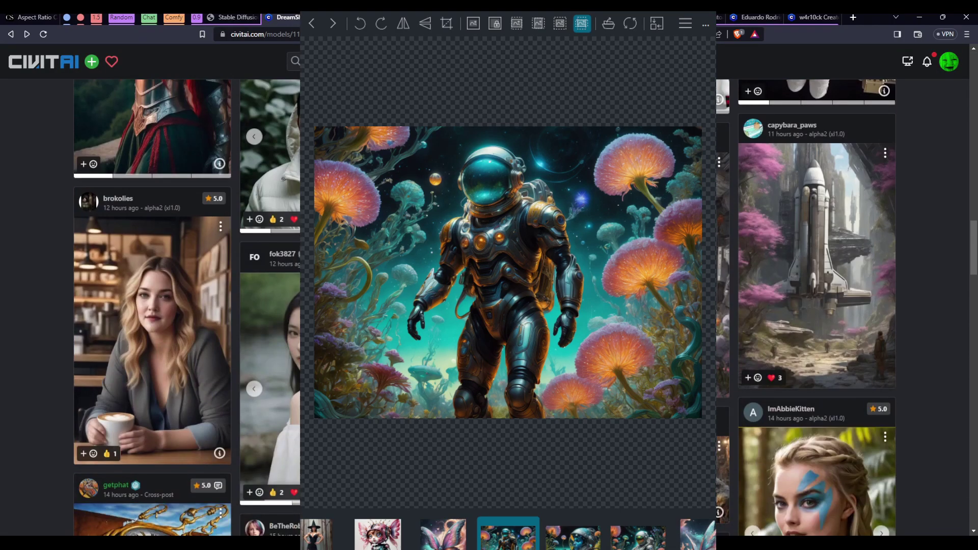
{"action": "scroll", "coordinate": [484, 308], "scroll_direction": "down", "scroll_amount": 15}
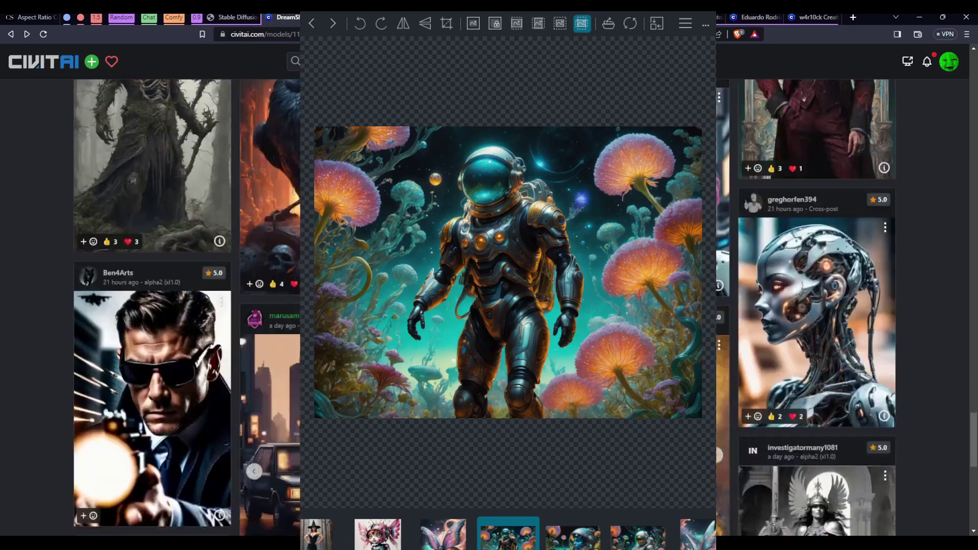
{"action": "scroll", "coordinate": [484, 307], "scroll_direction": "down", "scroll_amount": 15}
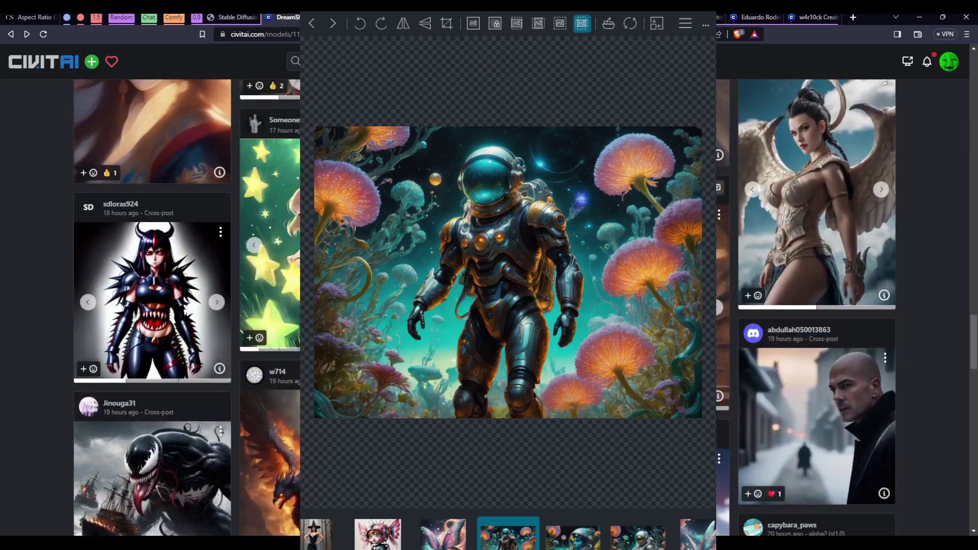
{"action": "scroll", "coordinate": [484, 307], "scroll_direction": "up", "scroll_amount": 15}
{"action": "scroll", "coordinate": [484, 307], "scroll_direction": "down", "scroll_amount": 5}
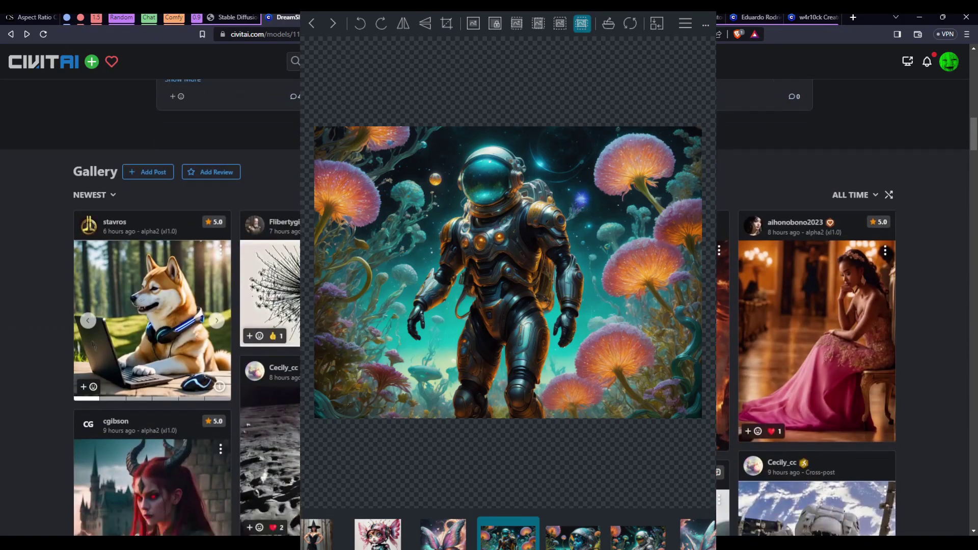
{"action": "scroll", "coordinate": [484, 307], "scroll_direction": "down", "scroll_amount": 4}
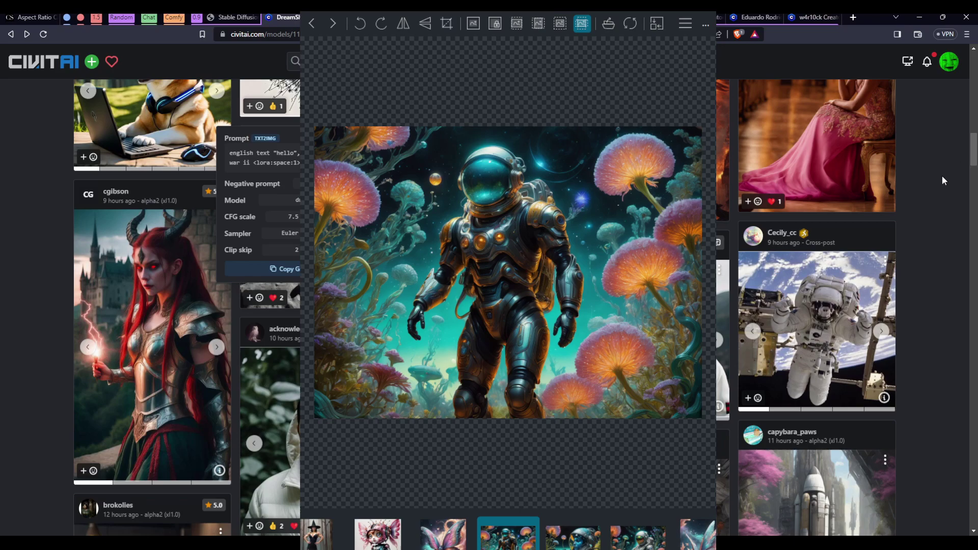
{"action": "scroll", "coordinate": [904, 255], "scroll_direction": "up", "scroll_amount": 6}
{"action": "scroll", "coordinate": [815, 303], "scroll_direction": "up", "scroll_amount": 8}
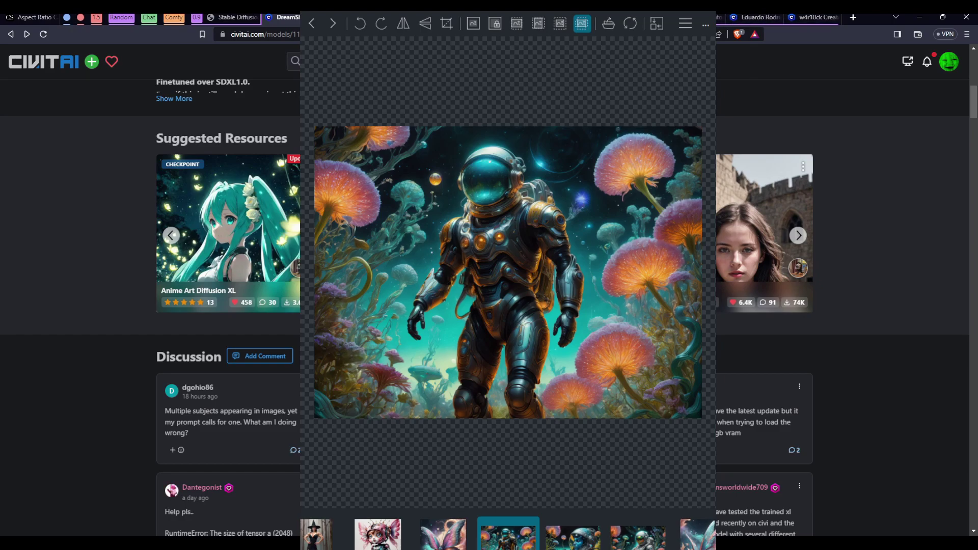
View the SDXL Dragon Style LoRA page on Civitai with its gallery, and return to the Stable Diffusion web UI
{"action": "left_click", "coordinate": [759, 16]}
{"action": "scroll", "coordinate": [187, 344], "scroll_direction": "down", "scroll_amount": 10}
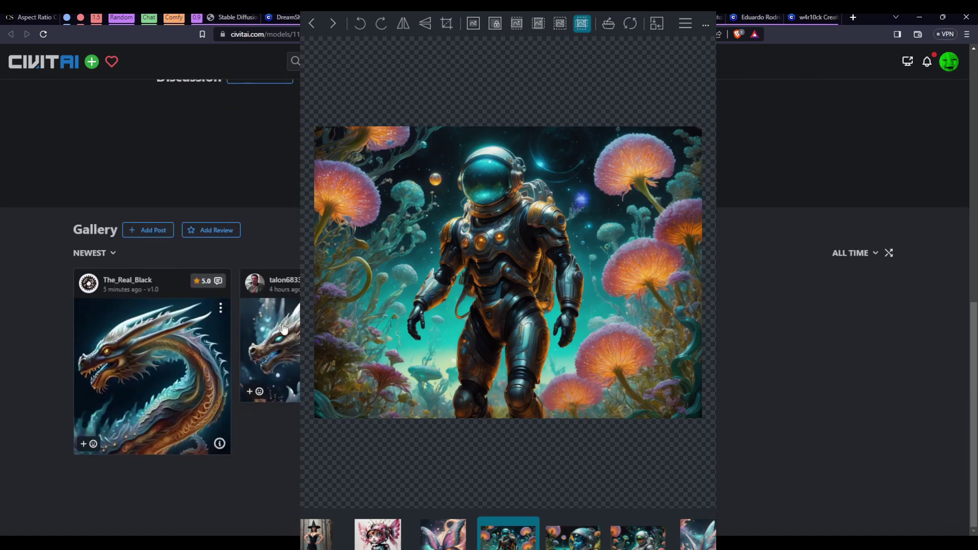
{"action": "scroll", "coordinate": [297, 356], "scroll_direction": "up", "scroll_amount": 7}
{"action": "scroll", "coordinate": [229, 305], "scroll_direction": "up", "scroll_amount": 4}
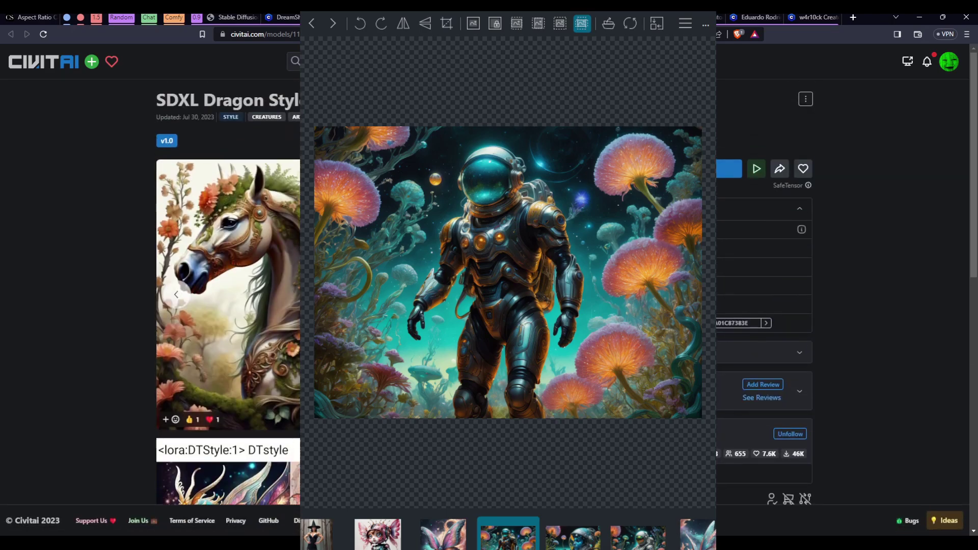
{"action": "left_click", "coordinate": [233, 17]}
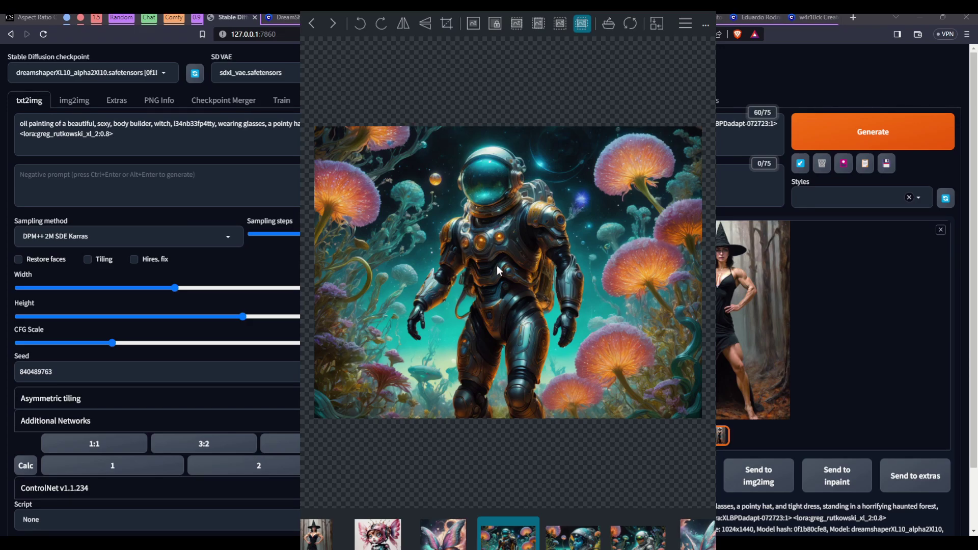
Browse the sample images past the blue-faced and white-suited astronauts to the butterfly seen from the side
{"action": "scroll", "coordinate": [496, 267], "scroll_direction": "up", "scroll_amount": 1}
{"action": "scroll", "coordinate": [493, 265], "scroll_direction": "down", "scroll_amount": 1}
{"action": "left_click", "coordinate": [332, 27]}
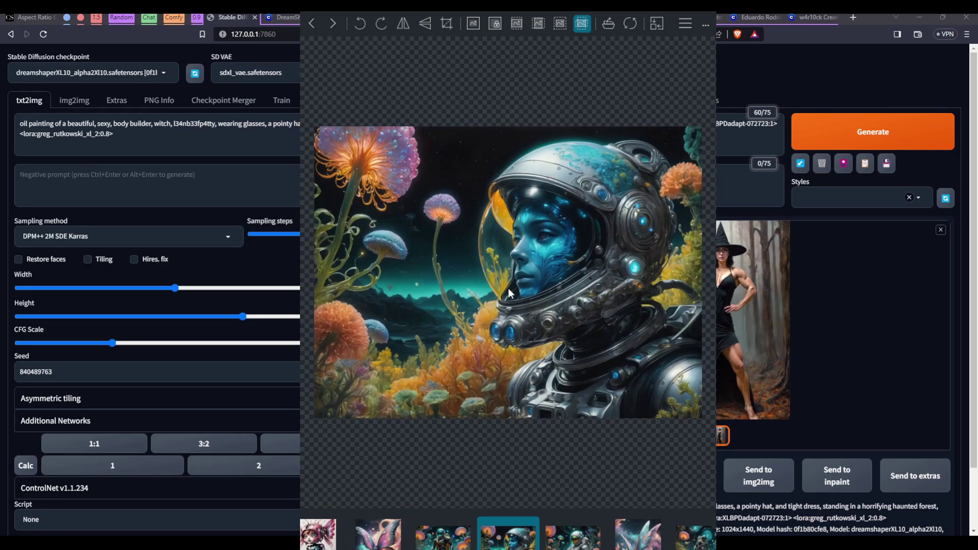
{"action": "left_click", "coordinate": [333, 26]}
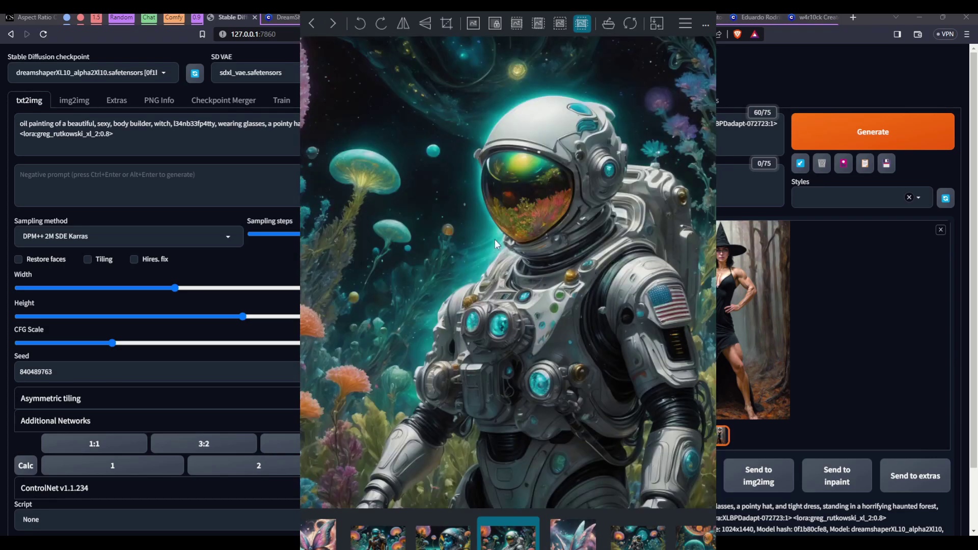
{"action": "scroll", "coordinate": [494, 239], "scroll_direction": "down", "scroll_amount": 1}
{"action": "scroll", "coordinate": [492, 247], "scroll_direction": "down", "scroll_amount": 1}
{"action": "left_click", "coordinate": [333, 26]}
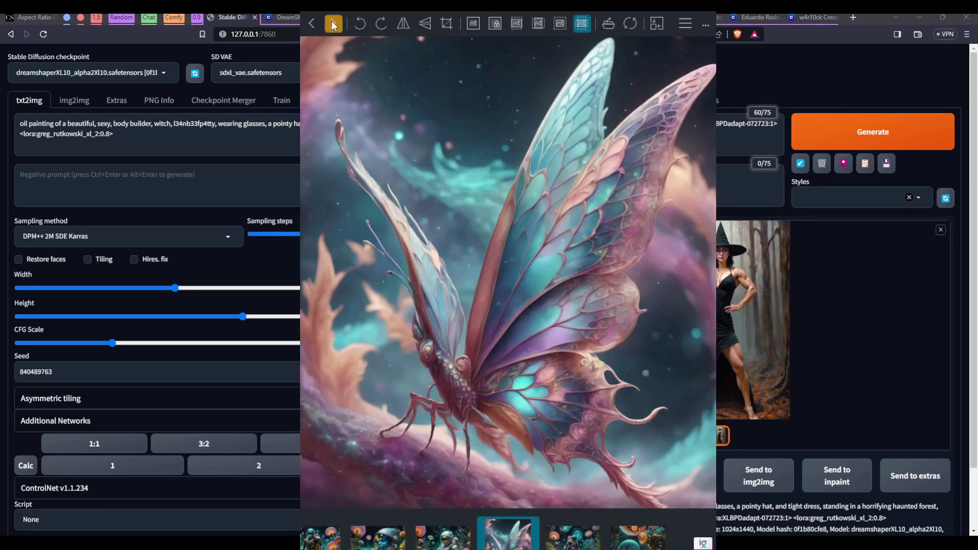
{"action": "scroll", "coordinate": [485, 206], "scroll_direction": "down", "scroll_amount": 1}
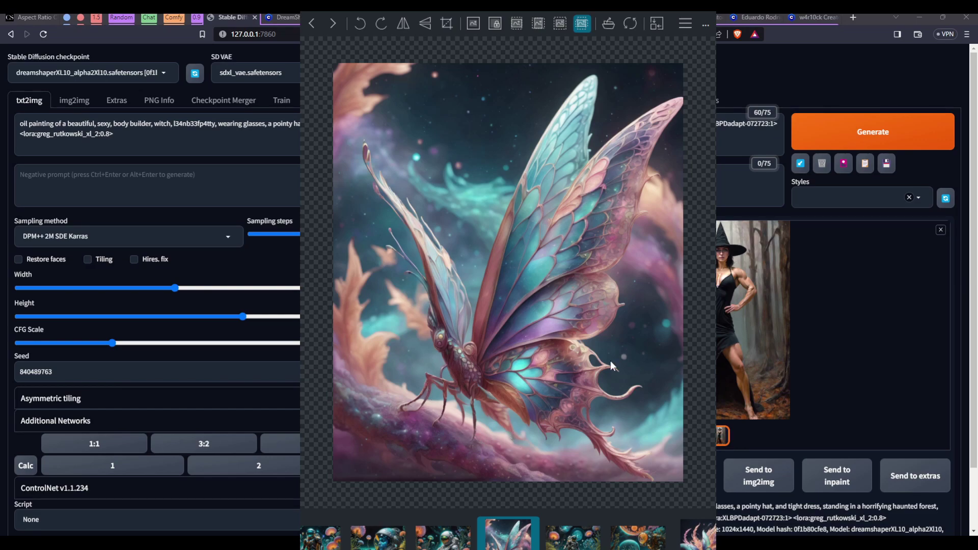
View the astronaut standing in water among flowers and the astronaut facing a giant robot, examining both enlarged
{"action": "left_click", "coordinate": [333, 23]}
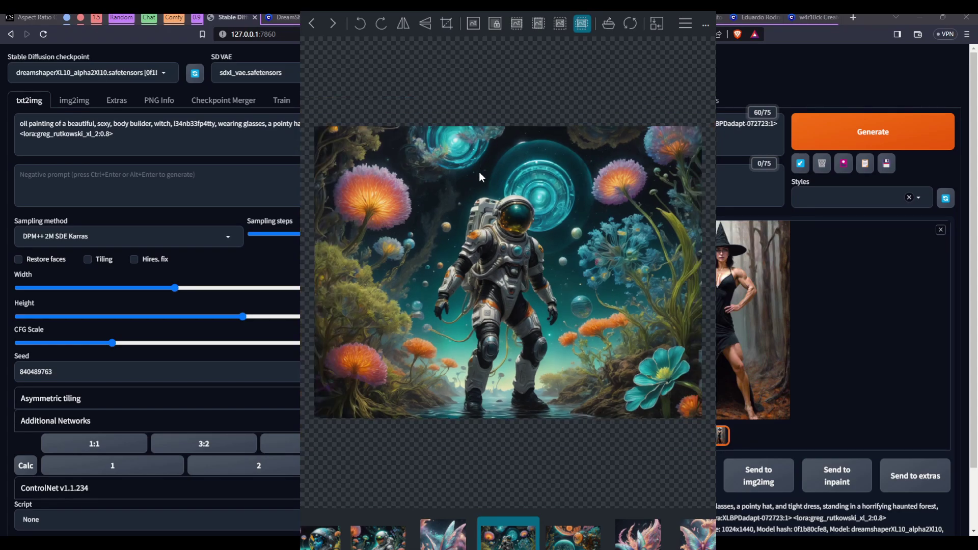
{"action": "scroll", "coordinate": [473, 192], "scroll_direction": "up", "scroll_amount": 2}
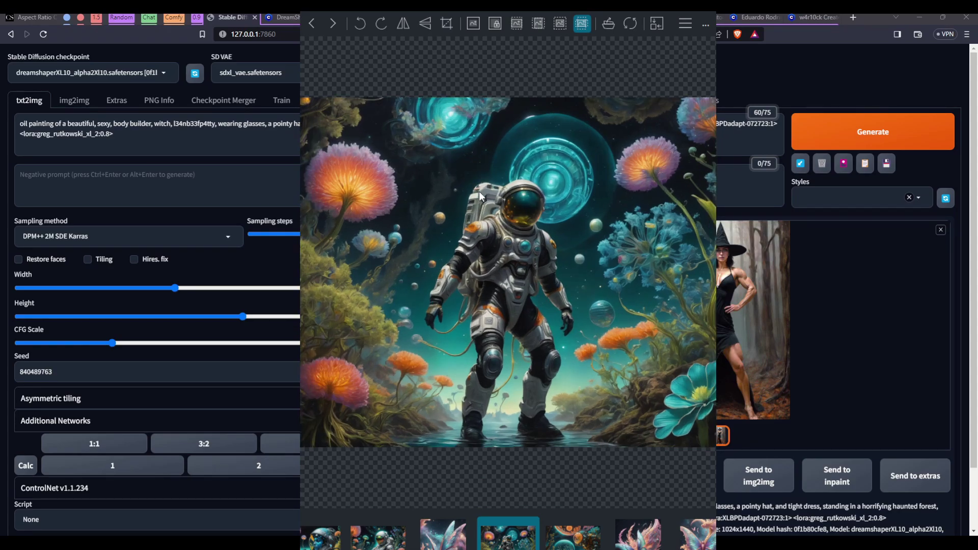
{"action": "scroll", "coordinate": [482, 190], "scroll_direction": "down", "scroll_amount": 1}
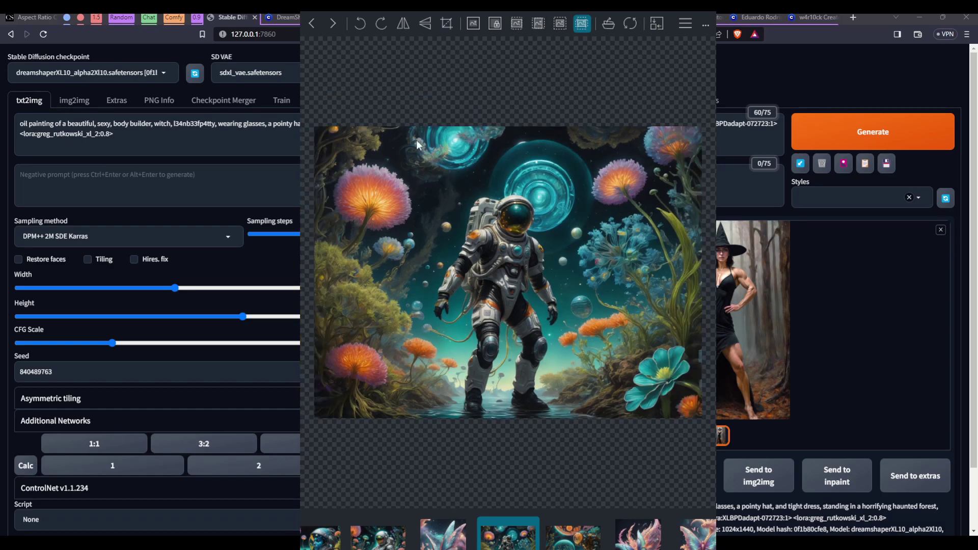
{"action": "left_click", "coordinate": [332, 23]}
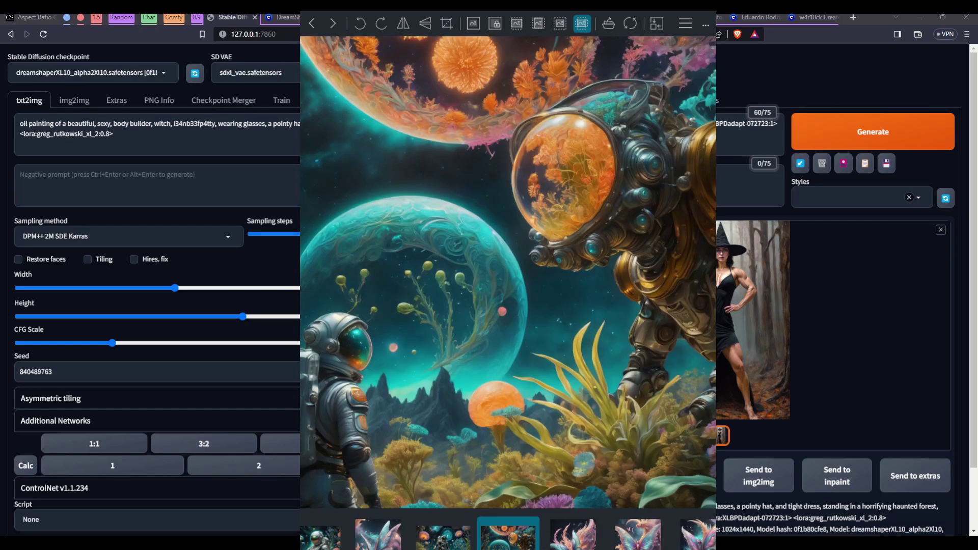
{"action": "scroll", "coordinate": [521, 248], "scroll_direction": "down", "scroll_amount": 3}
{"action": "scroll", "coordinate": [520, 248], "scroll_direction": "up", "scroll_amount": 1}
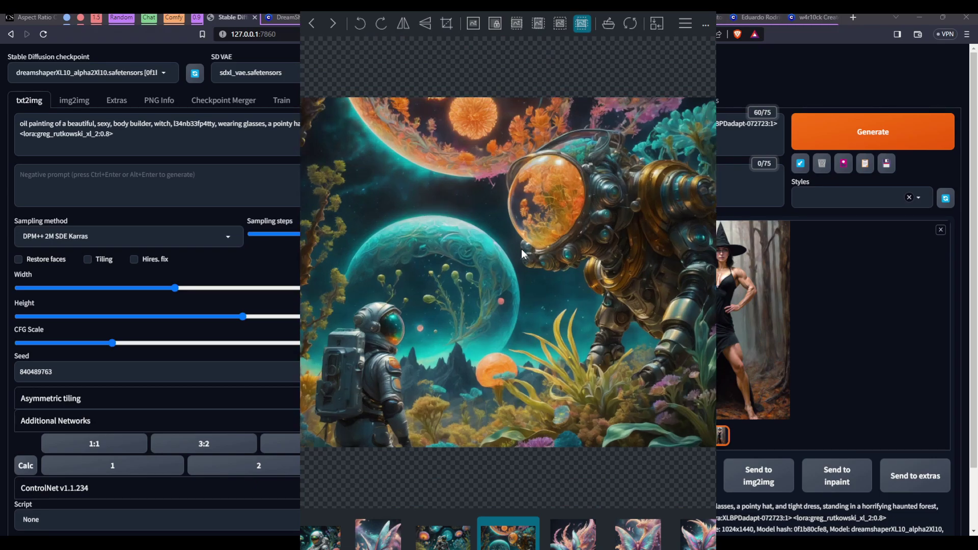
{"action": "scroll", "coordinate": [520, 249], "scroll_direction": "down", "scroll_amount": 1}
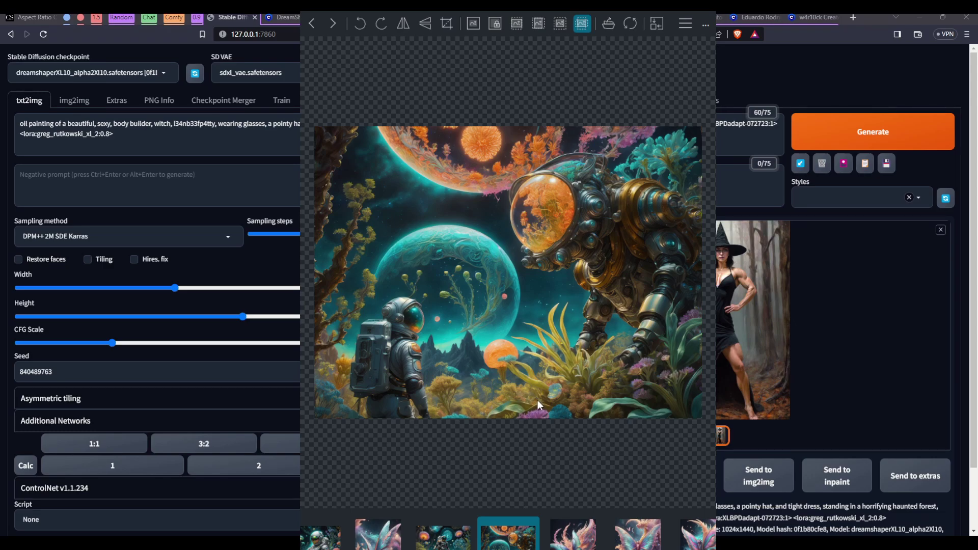
{"action": "left_click", "coordinate": [531, 383]}
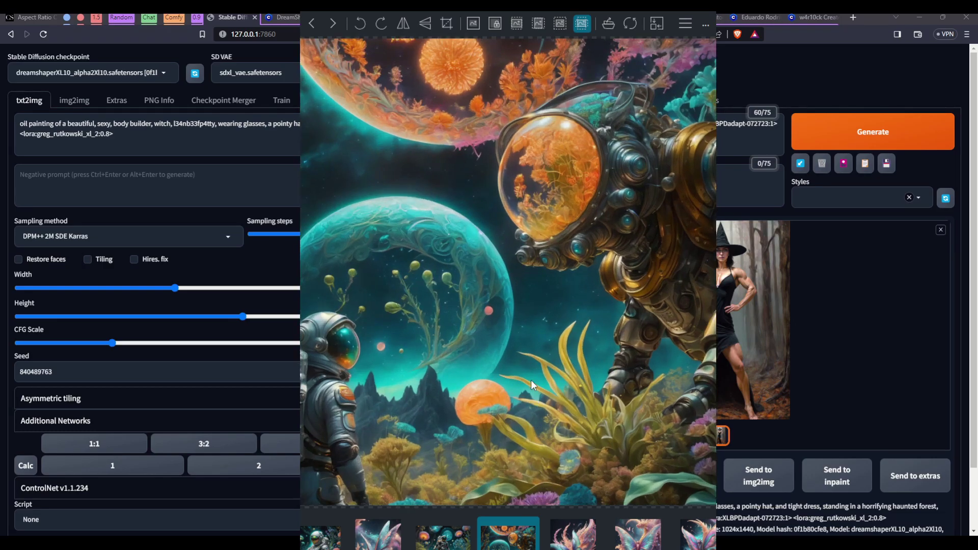
{"action": "left_click", "coordinate": [526, 368]}
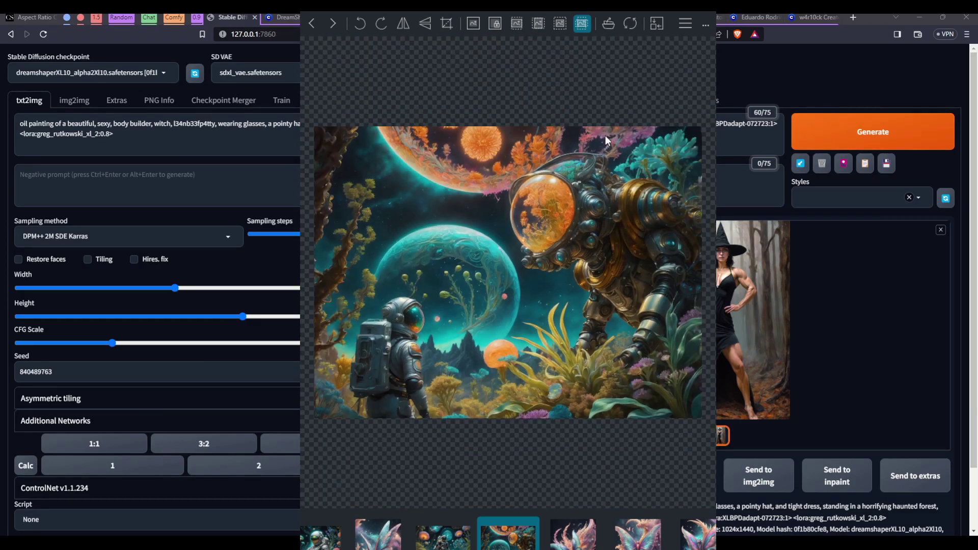
Advance to the teal butterfly in front of coral-coloured plumes and examine it zoomed in
{"action": "left_click", "coordinate": [334, 24]}
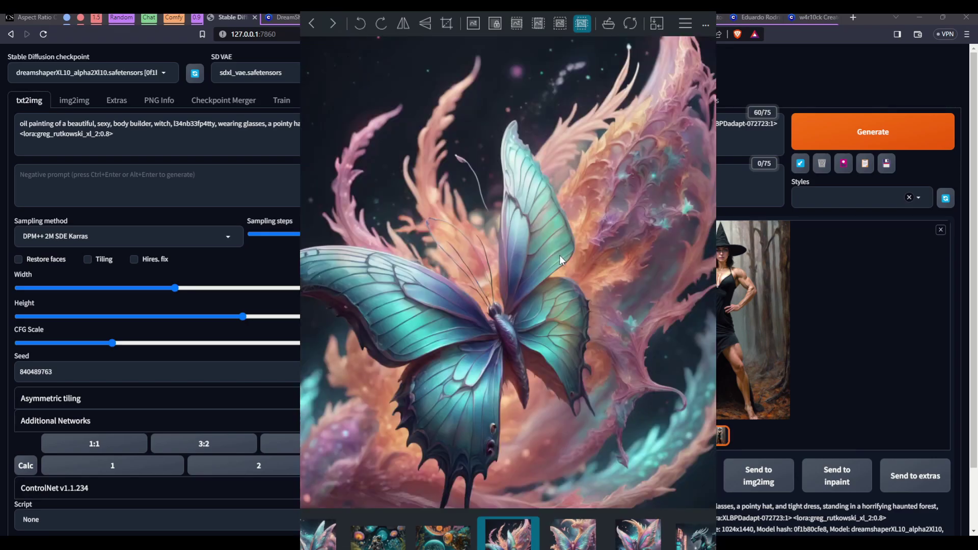
{"action": "left_click", "coordinate": [559, 255]}
{"action": "scroll", "coordinate": [560, 259], "scroll_direction": "up", "scroll_amount": 2}
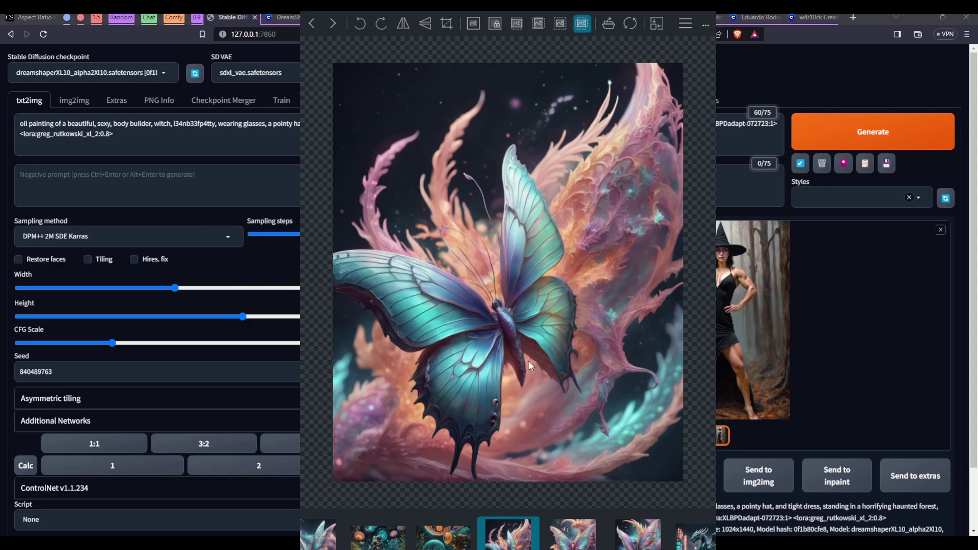
{"action": "scroll", "coordinate": [387, 376], "scroll_direction": "up", "scroll_amount": 1}
{"action": "scroll", "coordinate": [429, 289], "scroll_direction": "down", "scroll_amount": 1}
Advance to the butterfly with a dragon behind it and inspect its head and body up close
{"action": "left_click", "coordinate": [333, 24]}
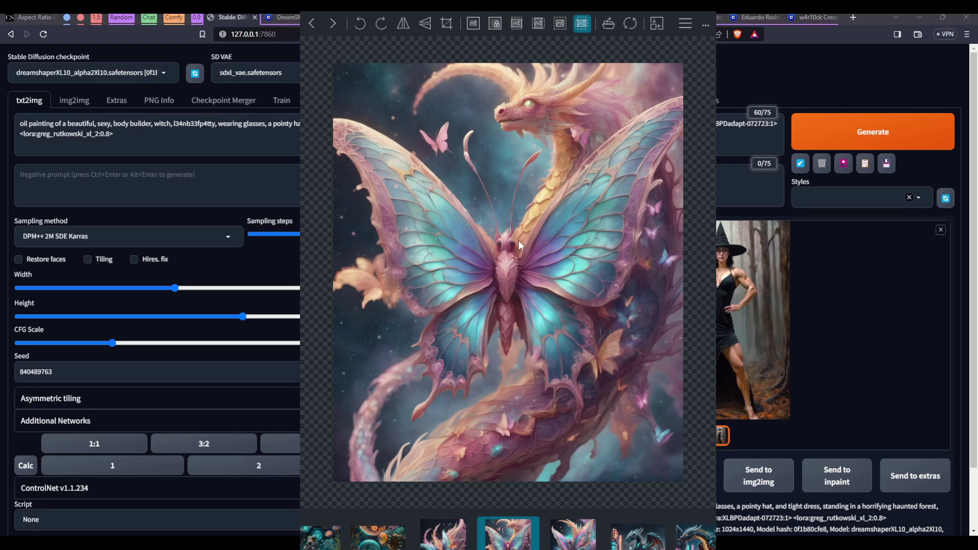
{"action": "scroll", "coordinate": [517, 249], "scroll_direction": "up", "scroll_amount": 5}
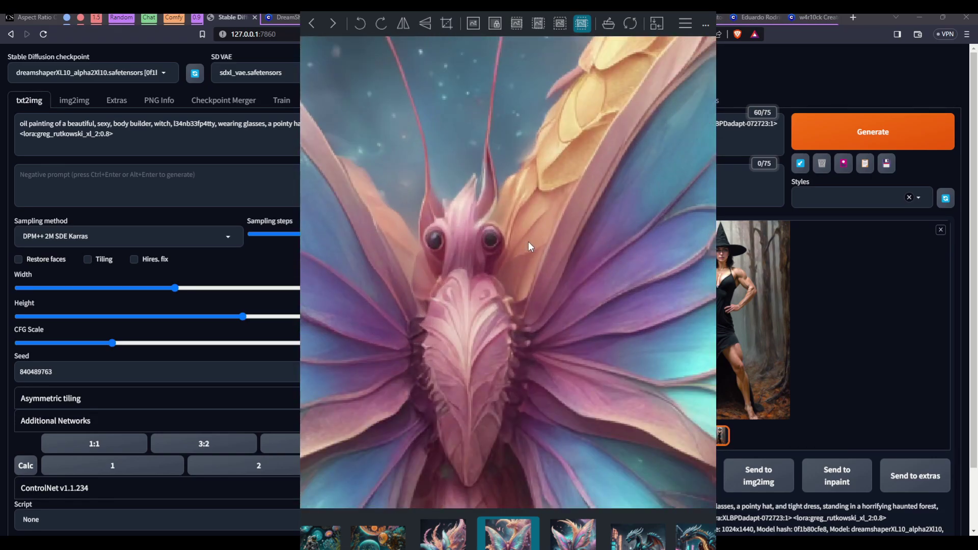
{"action": "scroll", "coordinate": [528, 242], "scroll_direction": "down", "scroll_amount": 5}
{"action": "scroll", "coordinate": [527, 241], "scroll_direction": "up", "scroll_amount": 3}
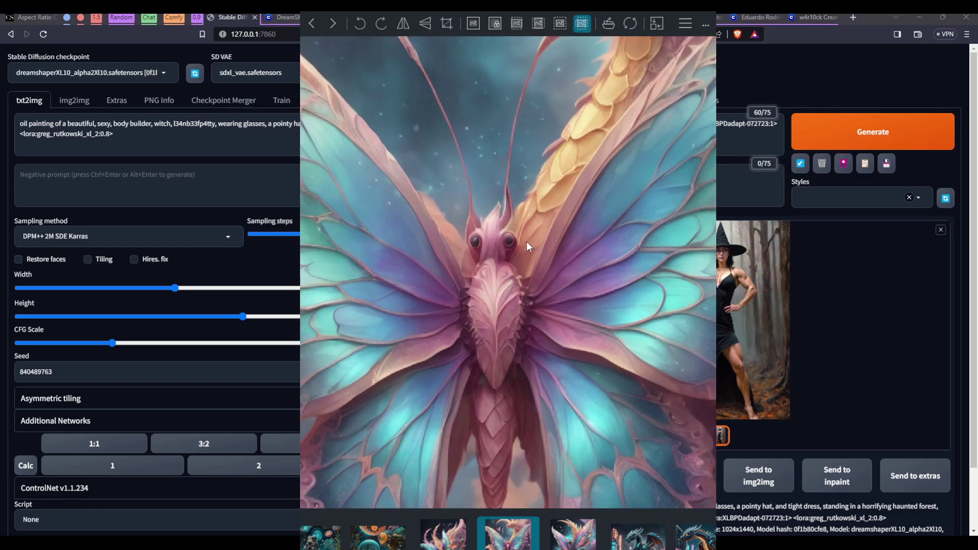
{"action": "scroll", "coordinate": [527, 241], "scroll_direction": "down", "scroll_amount": 5}
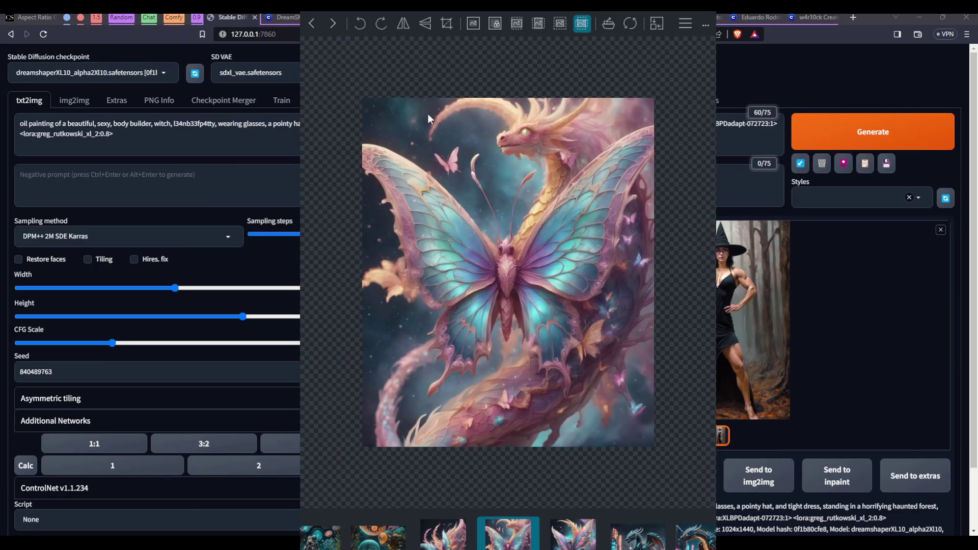
Advance to the dragon with pink and teal butterfly wings and examine its body and head zoomed in
{"action": "left_click", "coordinate": [332, 24]}
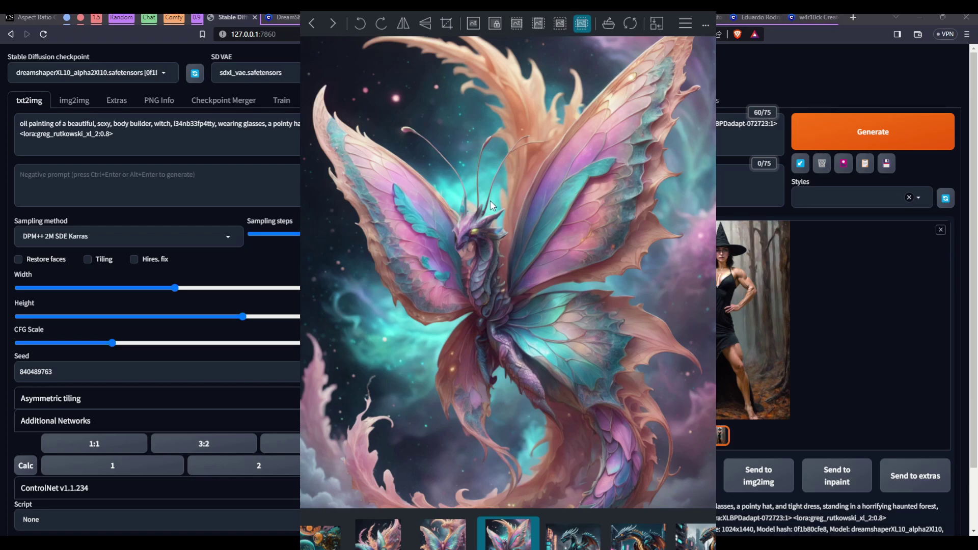
{"action": "scroll", "coordinate": [548, 381], "scroll_direction": "up", "scroll_amount": 5}
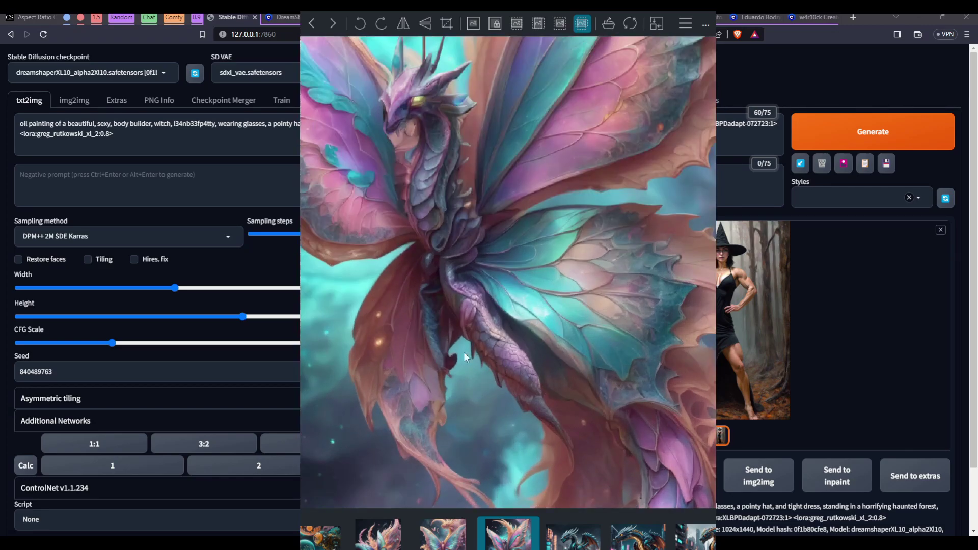
{"action": "scroll", "coordinate": [463, 317], "scroll_direction": "up", "scroll_amount": 2}
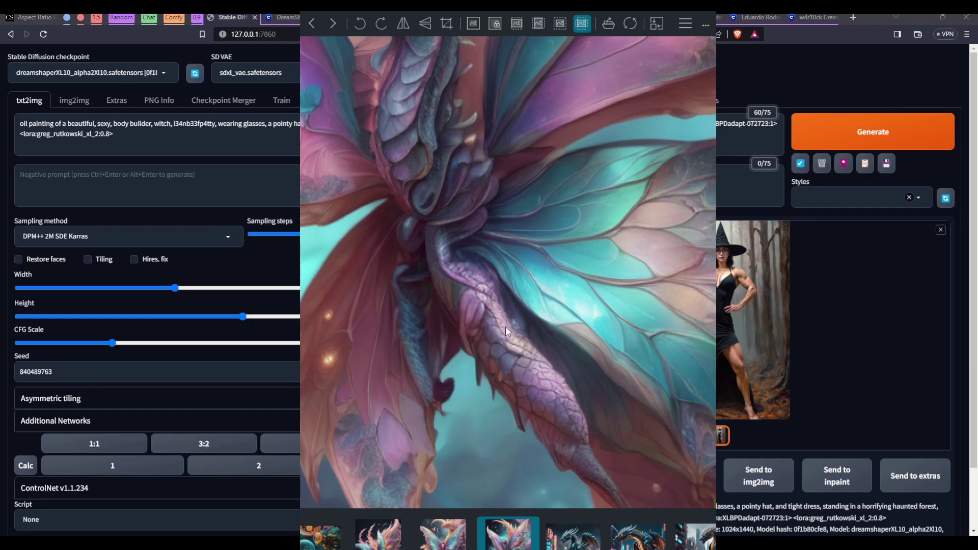
{"action": "scroll", "coordinate": [505, 331], "scroll_direction": "down", "scroll_amount": 7}
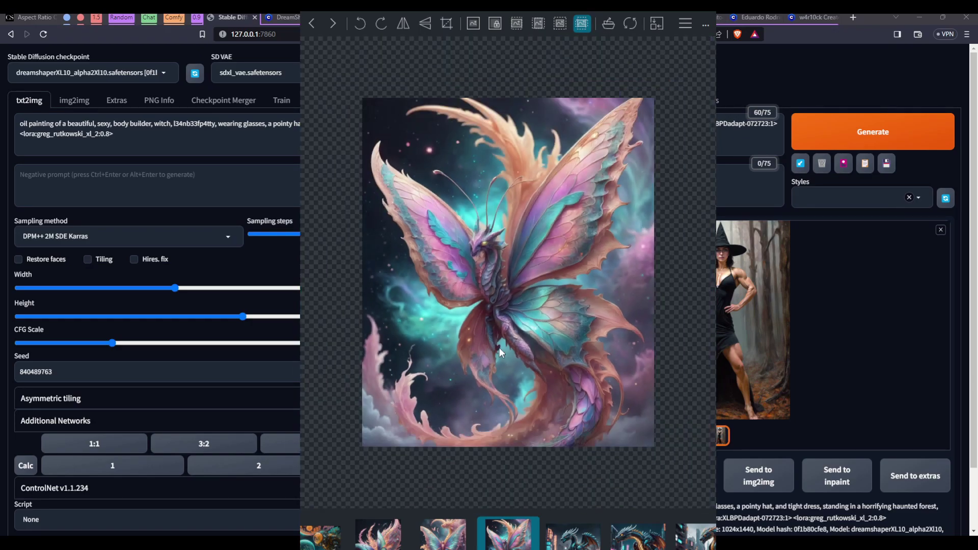
{"action": "scroll", "coordinate": [498, 346], "scroll_direction": "up", "scroll_amount": 5}
{"action": "scroll", "coordinate": [481, 255], "scroll_direction": "up", "scroll_amount": 2}
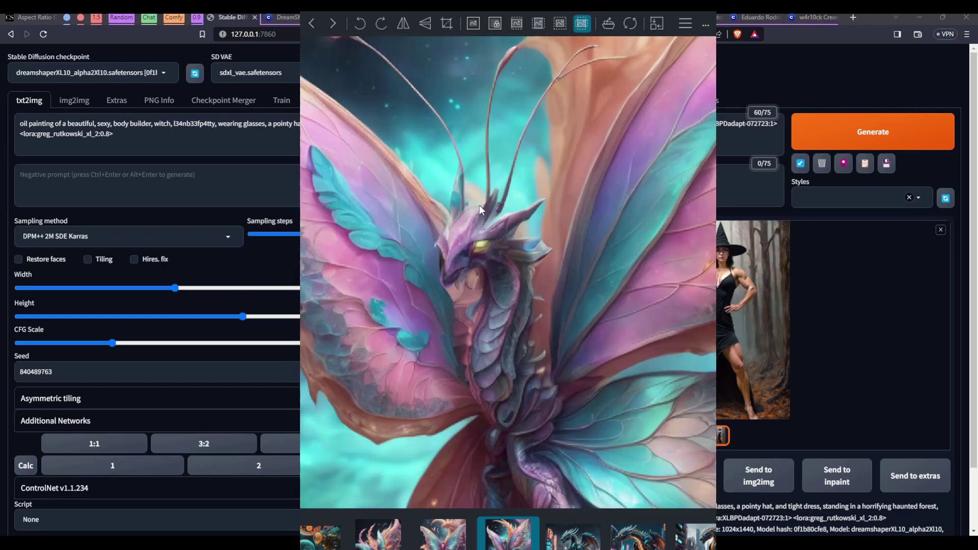
{"action": "scroll", "coordinate": [478, 205], "scroll_direction": "up", "scroll_amount": 2}
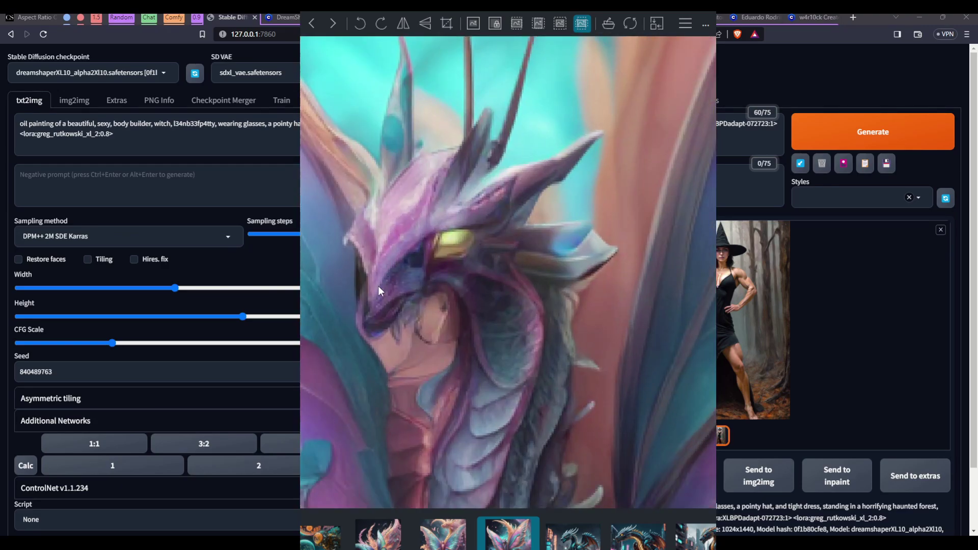
{"action": "scroll", "coordinate": [452, 233], "scroll_direction": "down", "scroll_amount": 8}
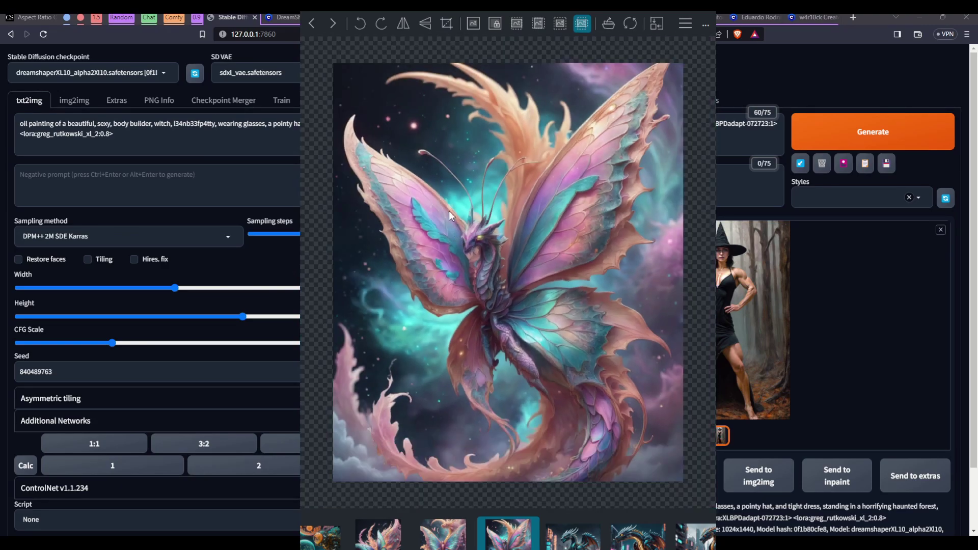
Advance to the robotic dragon in the neon-lit cyberpunk city, inspect it up close, and return to the web UI
{"action": "left_click", "coordinate": [333, 26]}
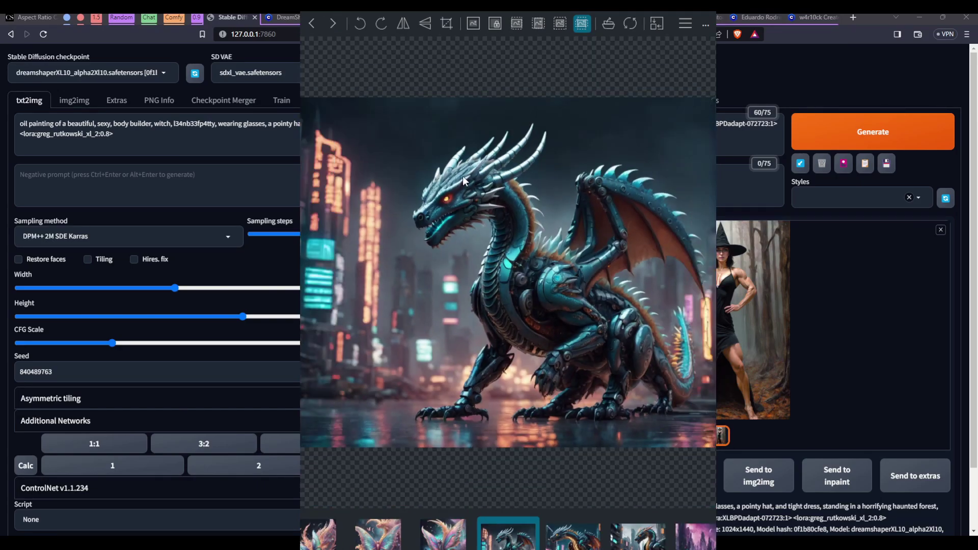
{"action": "scroll", "coordinate": [463, 180], "scroll_direction": "down", "scroll_amount": 1}
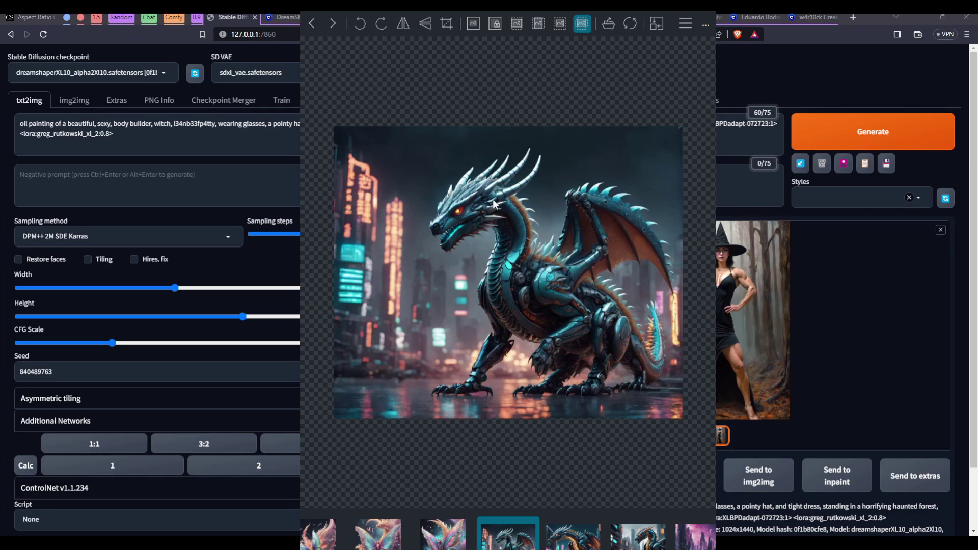
{"action": "scroll", "coordinate": [514, 280], "scroll_direction": "up", "scroll_amount": 5}
{"action": "scroll", "coordinate": [529, 305], "scroll_direction": "up", "scroll_amount": 2}
{"action": "scroll", "coordinate": [537, 313], "scroll_direction": "down", "scroll_amount": 8}
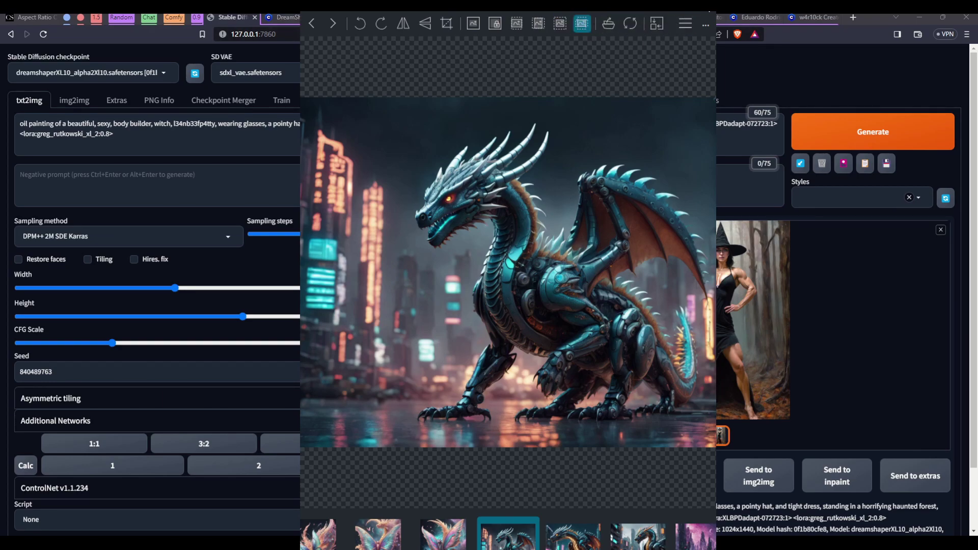
{"action": "key", "text": "Escape"}
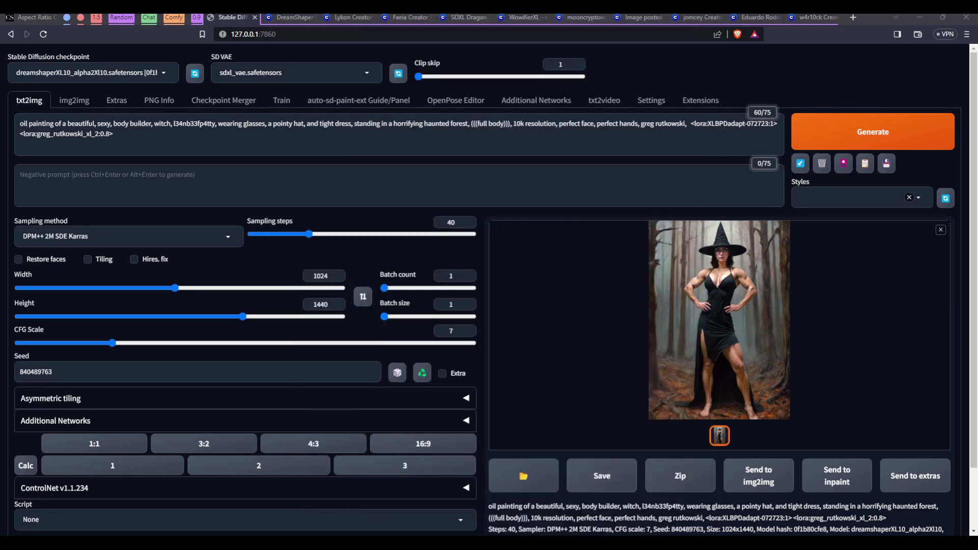
Read the robotic dragon image's saved parameters in PNG Info and send them to txt2img
{"action": "left_click", "coordinate": [159, 100]}
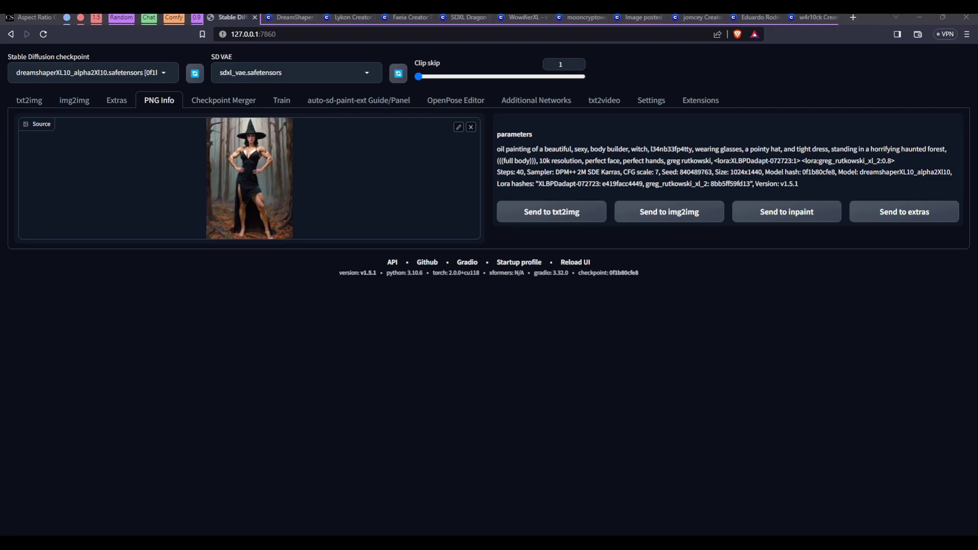
{"action": "left_click_drag", "start_coordinate": [977, 178], "coordinate": [249, 178]}
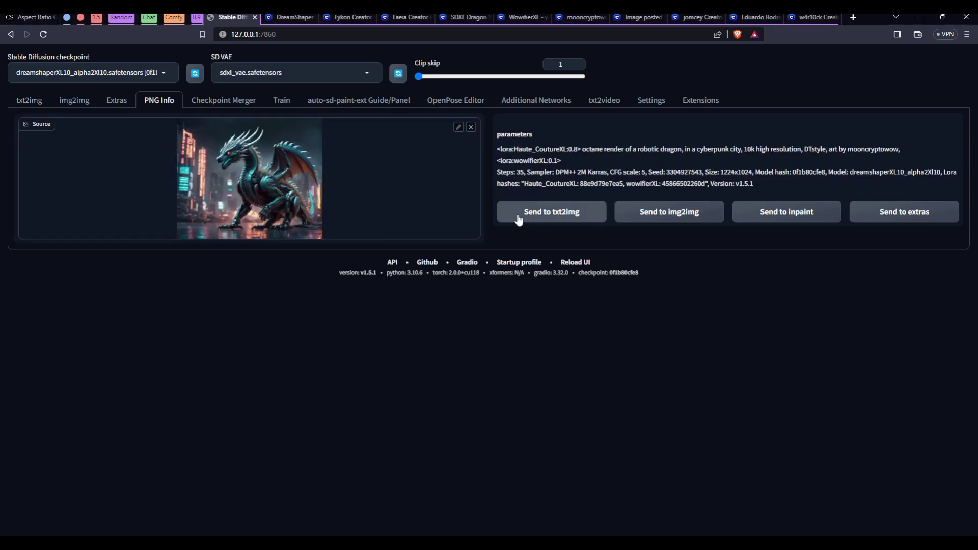
{"action": "left_click", "coordinate": [518, 218]}
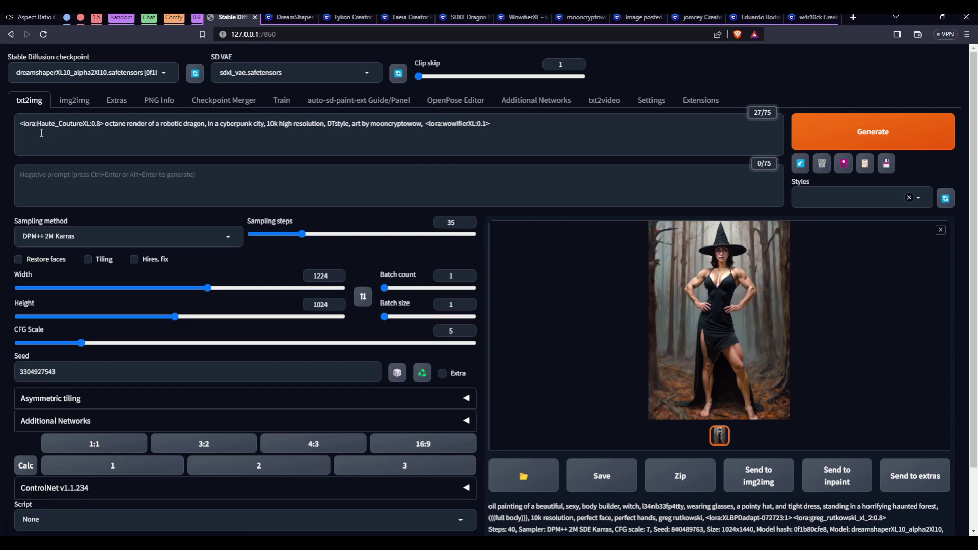
Generate the robotic dragon image, checking the SDXL Dragon Style creator's Civitai page while it renders
{"action": "key", "text": "ctrl+Return"}
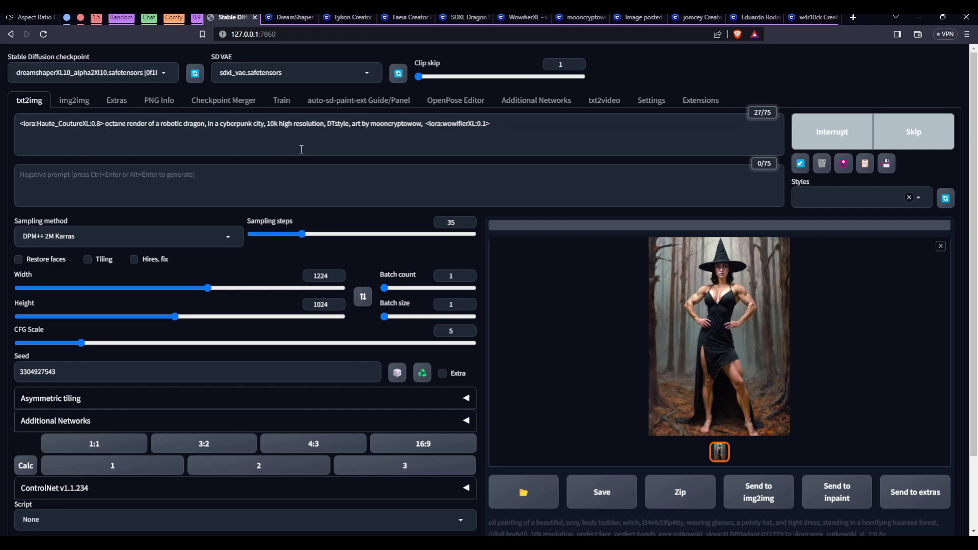
{"action": "left_click", "coordinate": [407, 17]}
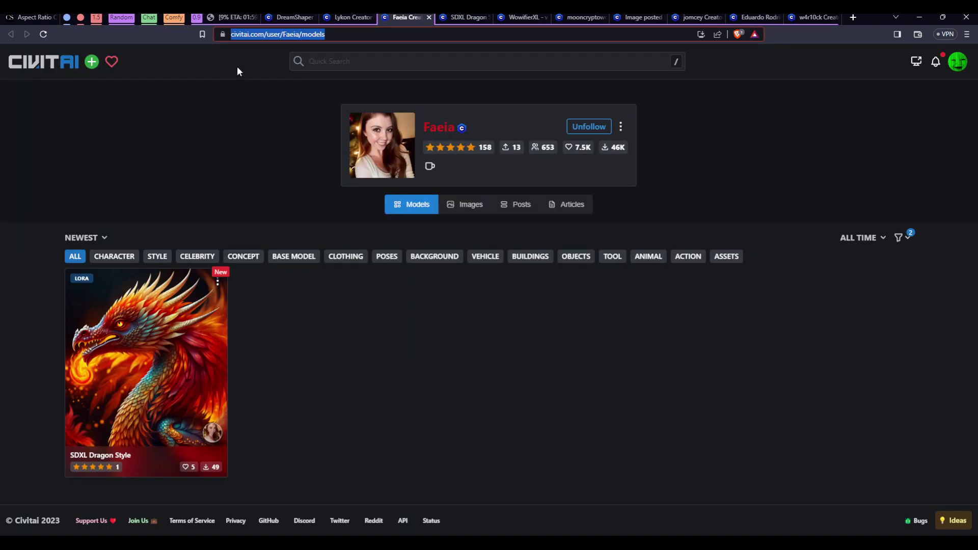
{"action": "left_click", "coordinate": [237, 17]}
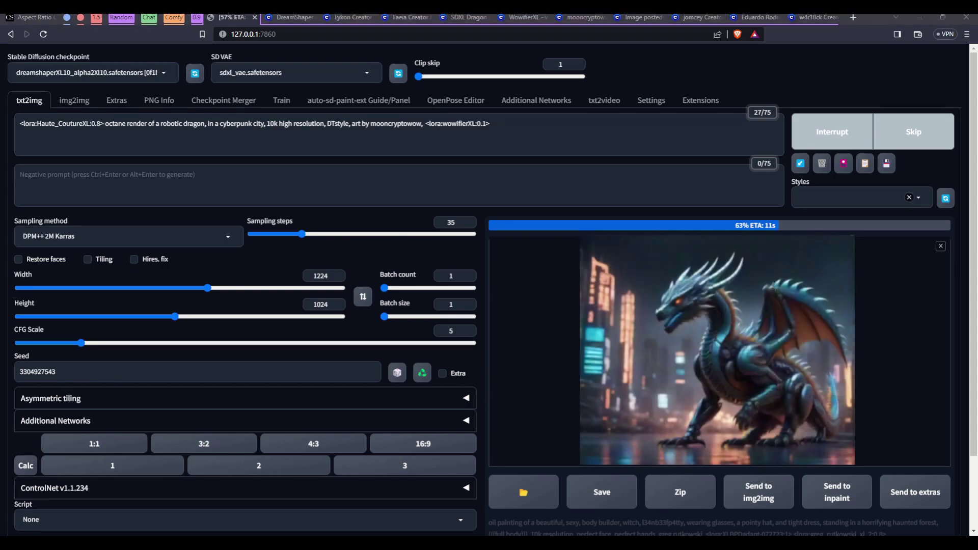
Switch to the image viewer and view the glowing-bellied dragon, followed by the orange-horned dragon in the grey city street
{"action": "key", "text": "alt+Tab"}
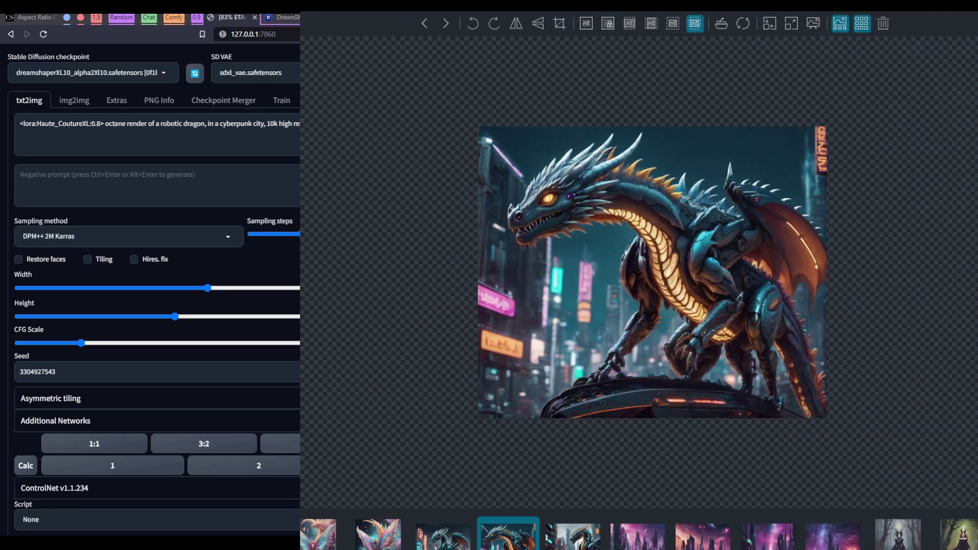
{"action": "scroll", "coordinate": [668, 265], "scroll_direction": "up", "scroll_amount": 2}
{"action": "scroll", "coordinate": [668, 265], "scroll_direction": "down", "scroll_amount": 2}
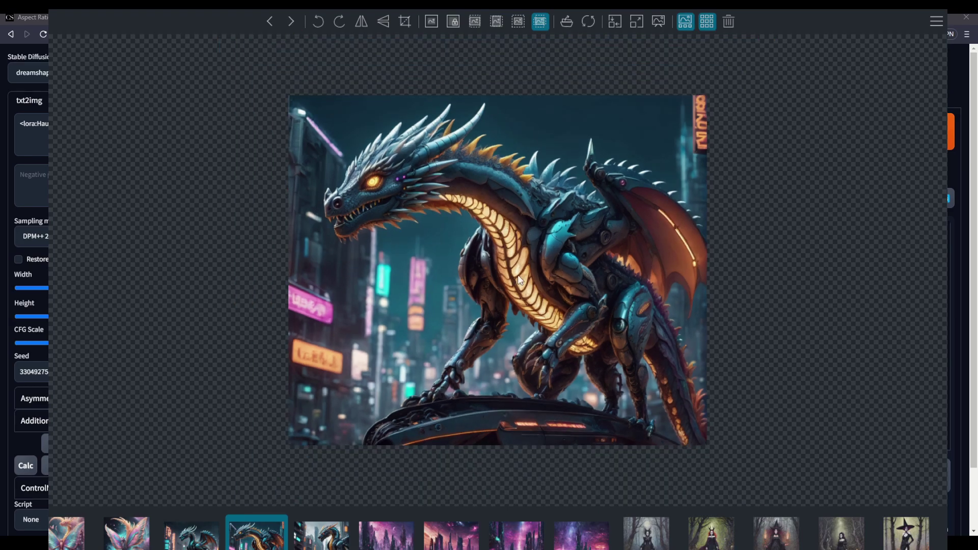
{"action": "left_click", "coordinate": [291, 21]}
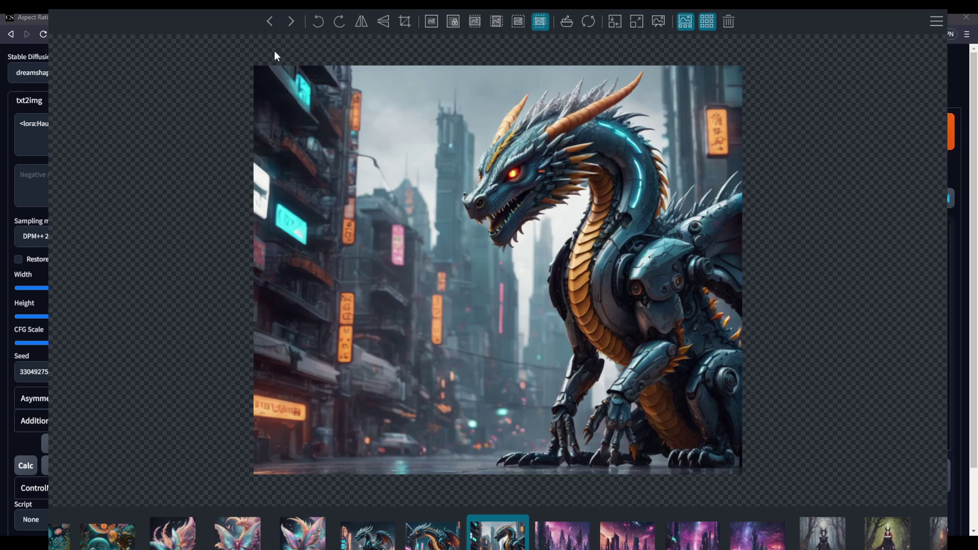
Browse the four purple and pink cyberpunk cityscapes, ending at the tall dark tower beneath the starry sky
{"action": "left_click", "coordinate": [291, 23]}
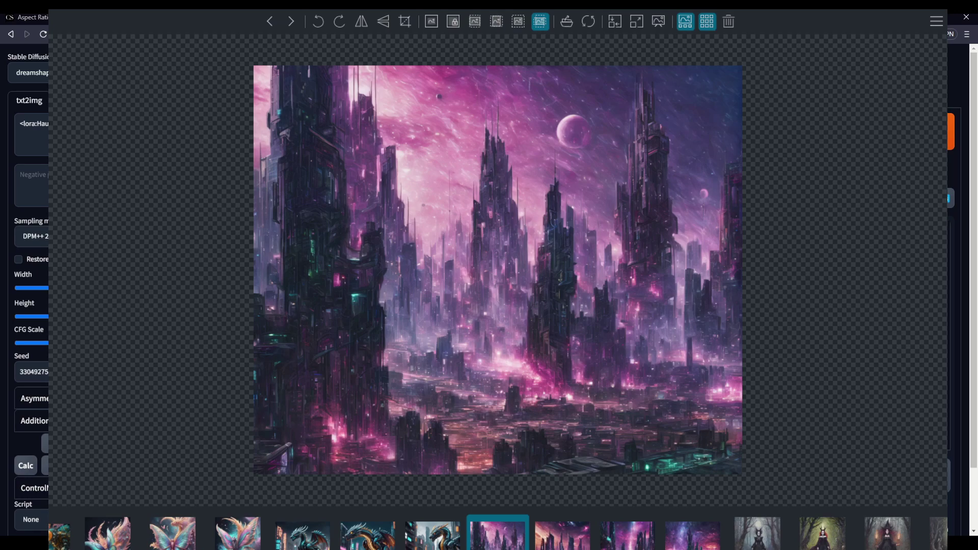
{"action": "key", "text": "alt+Left"}
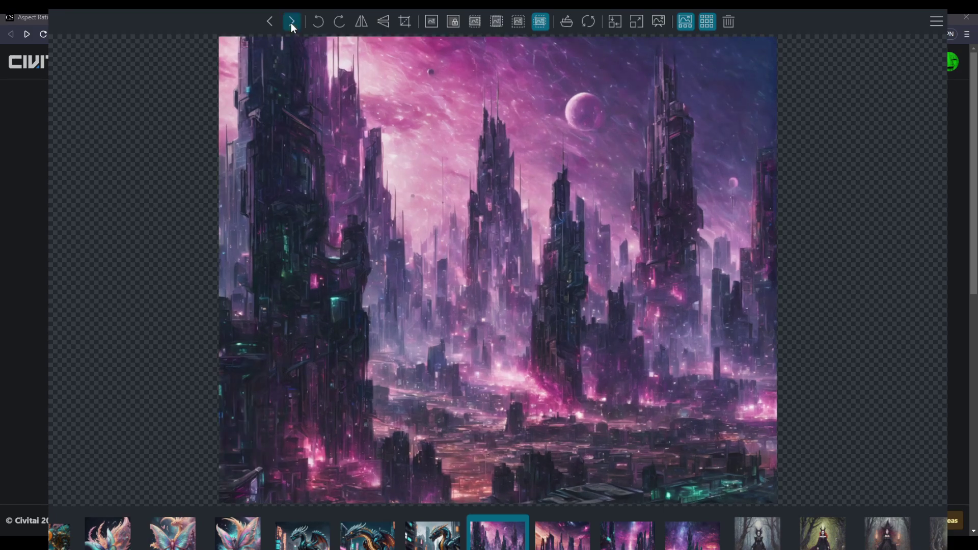
{"action": "left_click", "coordinate": [292, 22]}
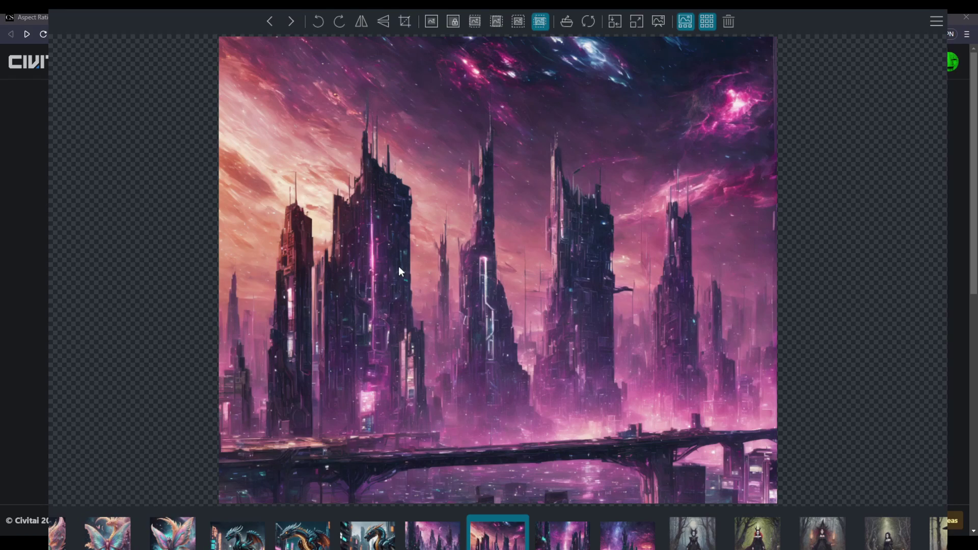
{"action": "left_click", "coordinate": [289, 23]}
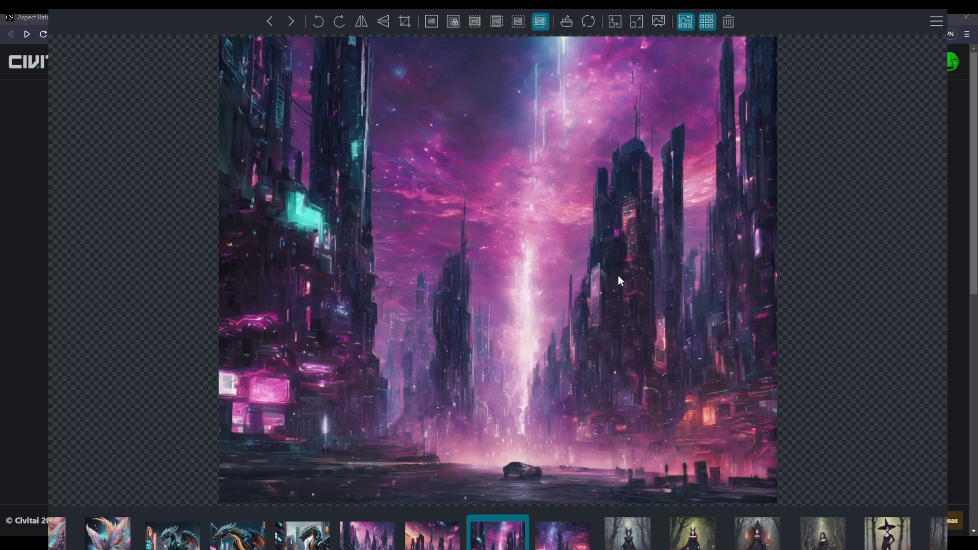
{"action": "left_click", "coordinate": [290, 21]}
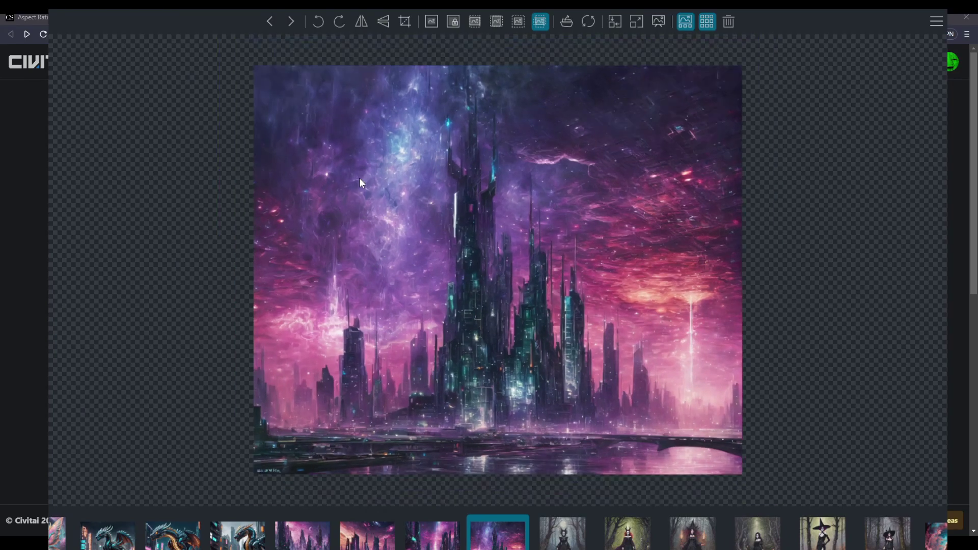
Browse the haunted-forest women up to the witch with a staff and flames, examining the painted signature up close
{"action": "left_click", "coordinate": [293, 21]}
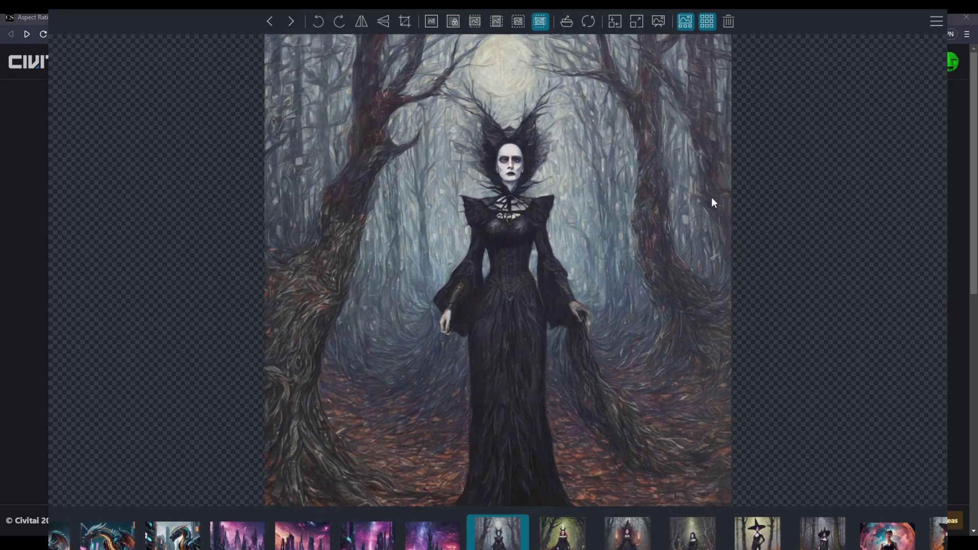
{"action": "left_click", "coordinate": [286, 25]}
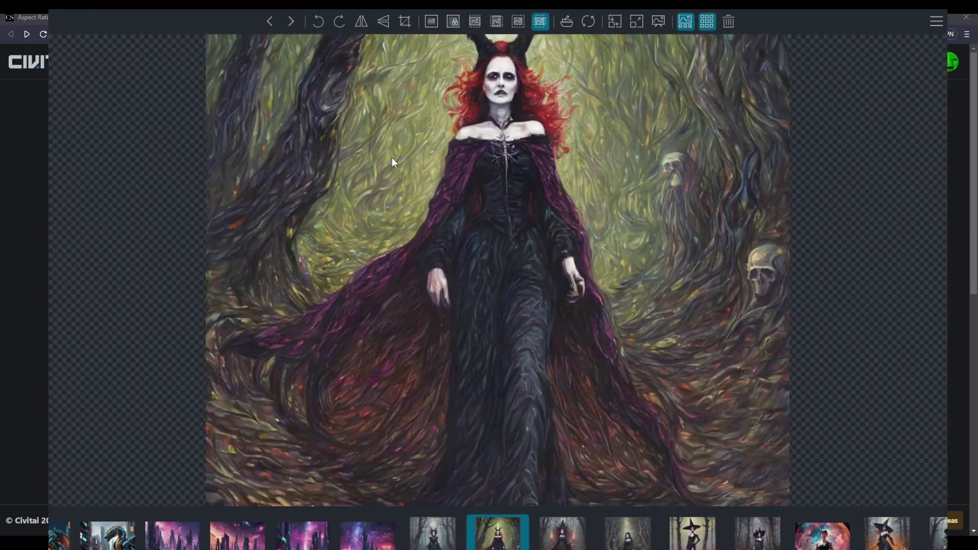
{"action": "left_click", "coordinate": [294, 23]}
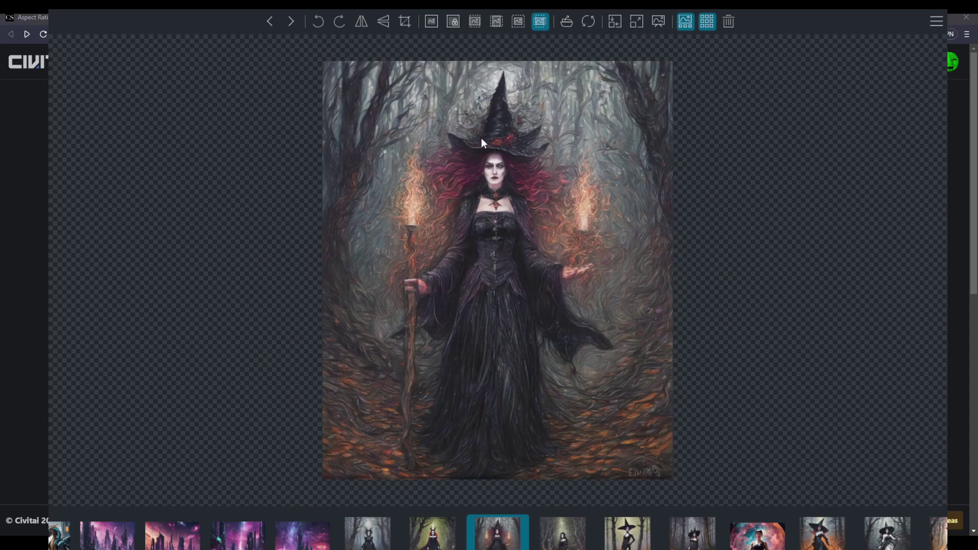
{"action": "scroll", "coordinate": [589, 399], "scroll_direction": "up", "scroll_amount": 6}
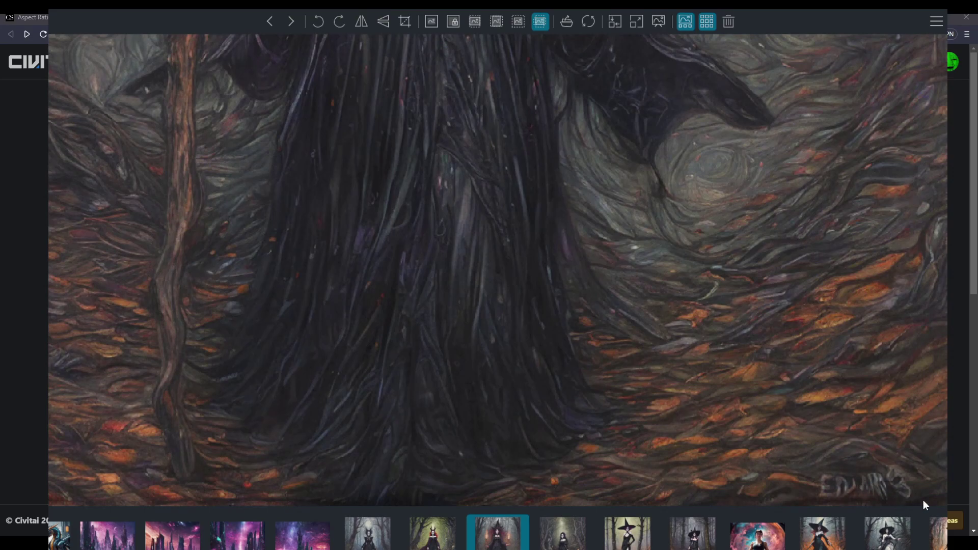
{"action": "scroll", "coordinate": [453, 319], "scroll_direction": "down", "scroll_amount": 6}
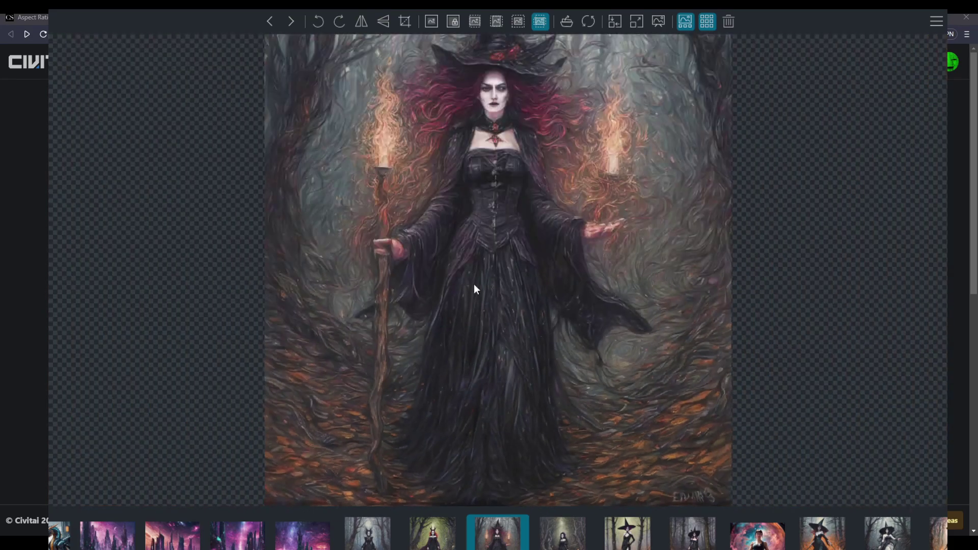
Advance past the woman among lanterns to the witch in a wide-brimmed hat and inspect her face up close
{"action": "left_click", "coordinate": [286, 26]}
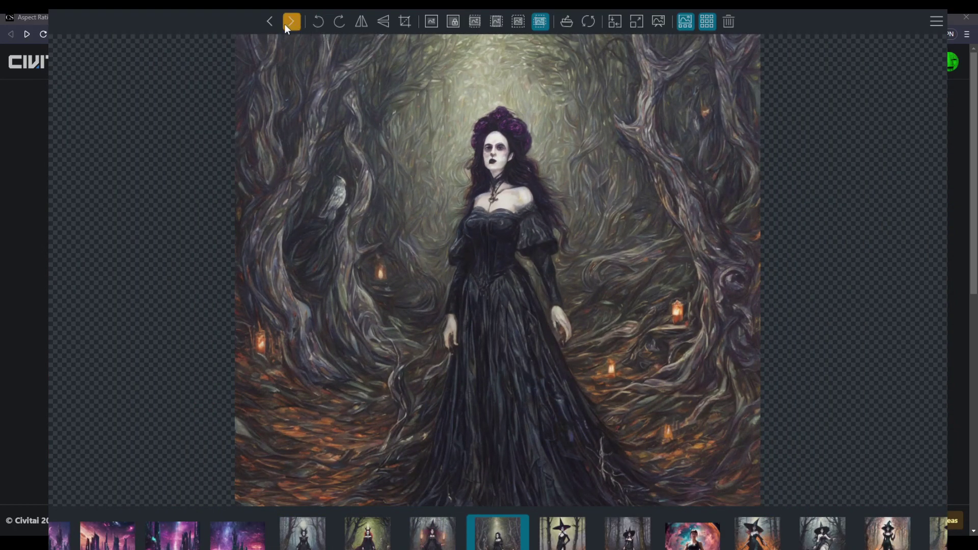
{"action": "left_click", "coordinate": [286, 24]}
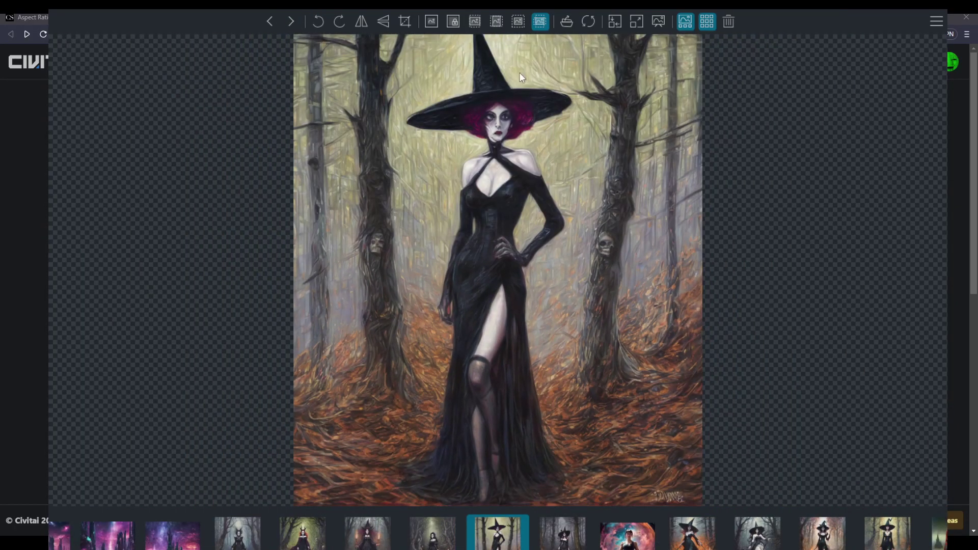
{"action": "scroll", "coordinate": [520, 75], "scroll_direction": "up", "scroll_amount": 4}
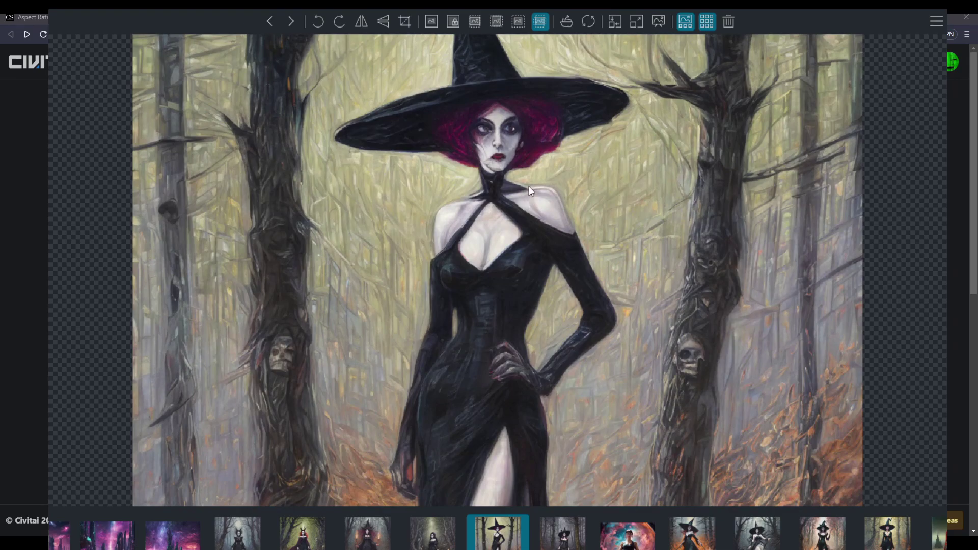
{"action": "scroll", "coordinate": [499, 133], "scroll_direction": "up", "scroll_amount": 3}
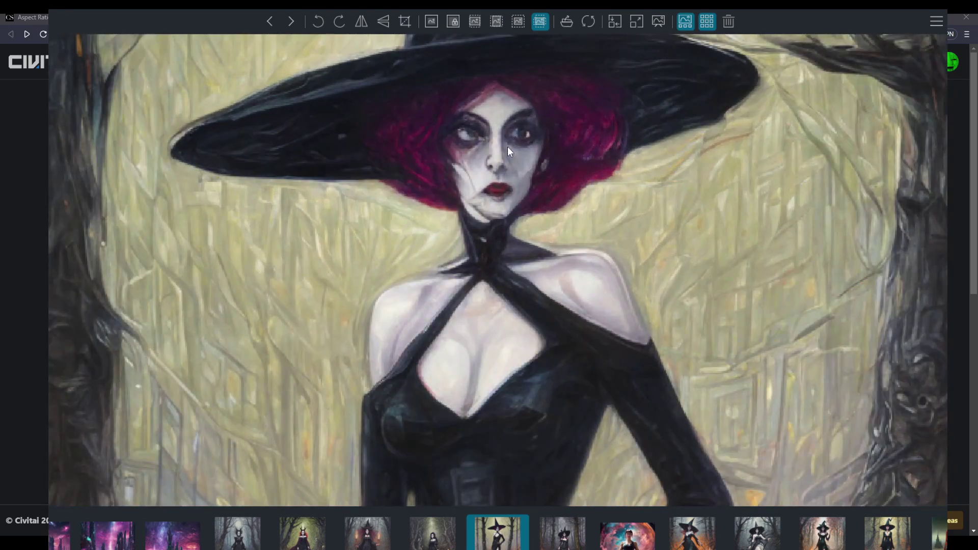
{"action": "scroll", "coordinate": [502, 198], "scroll_direction": "down", "scroll_amount": 6}
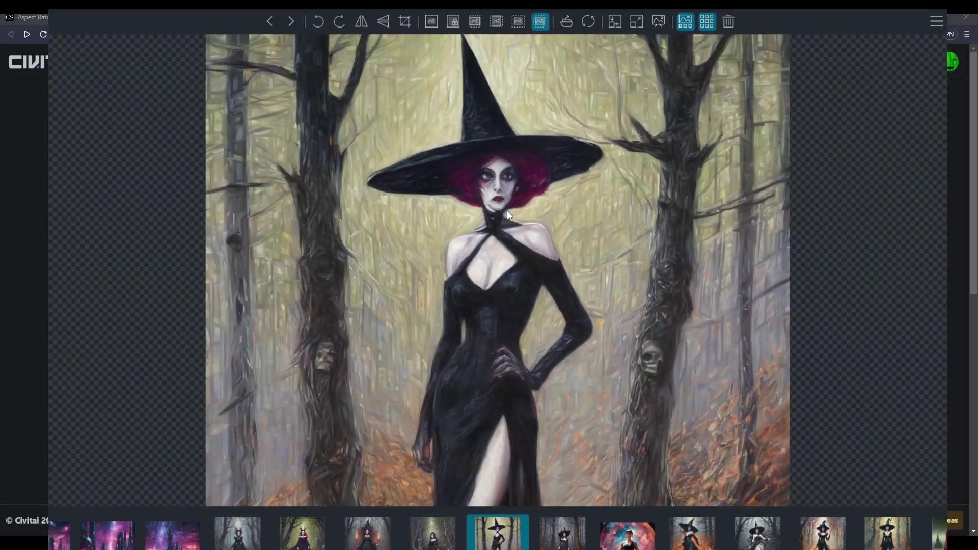
View the full wide-hatted witch picture, close the image viewer and switch back to the Stable Diffusion web UI
{"action": "scroll", "coordinate": [509, 254], "scroll_direction": "up", "scroll_amount": 1}
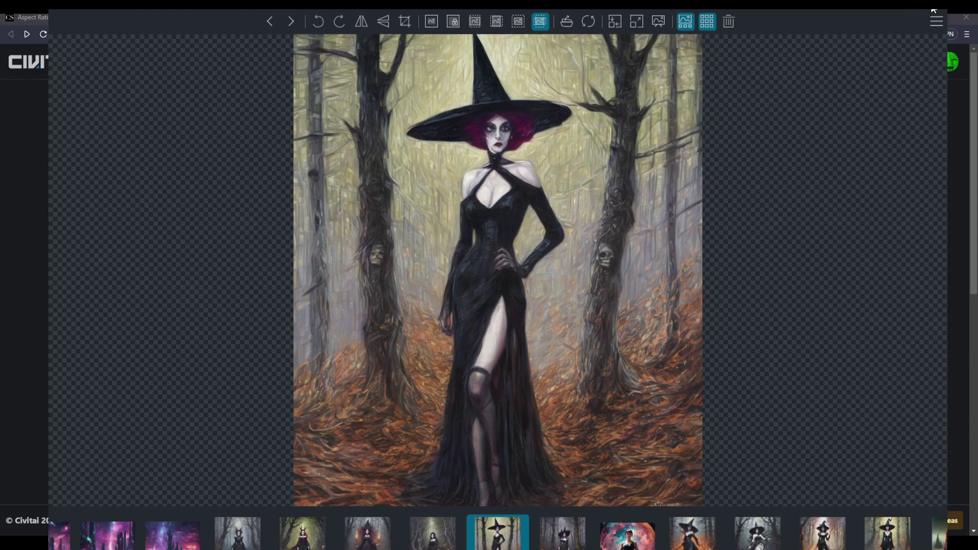
{"action": "key", "text": "Escape"}
{"action": "left_click", "coordinate": [231, 17]}
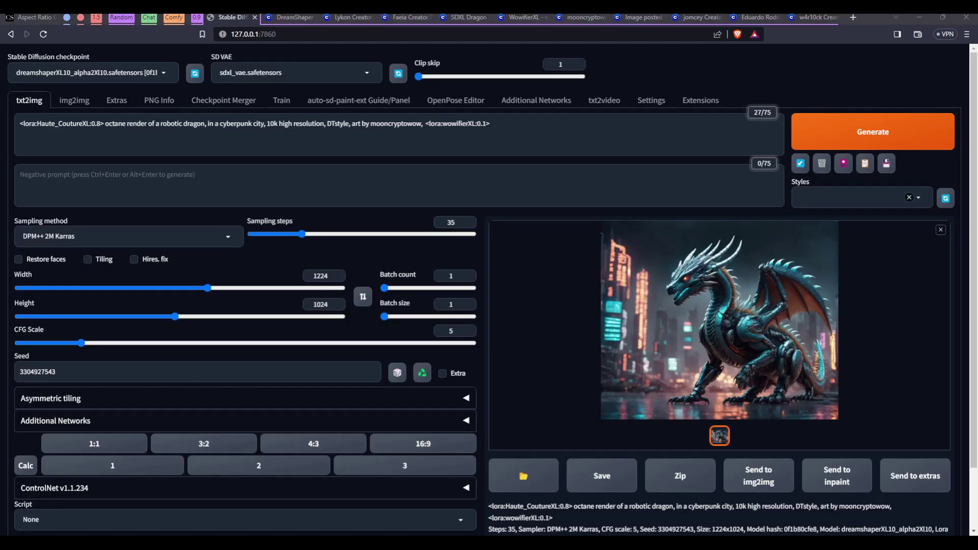
Send the wide-hatted witch picture's saved parameters from PNG Info to txt2img and start generating the image
{"action": "left_click", "coordinate": [159, 100]}
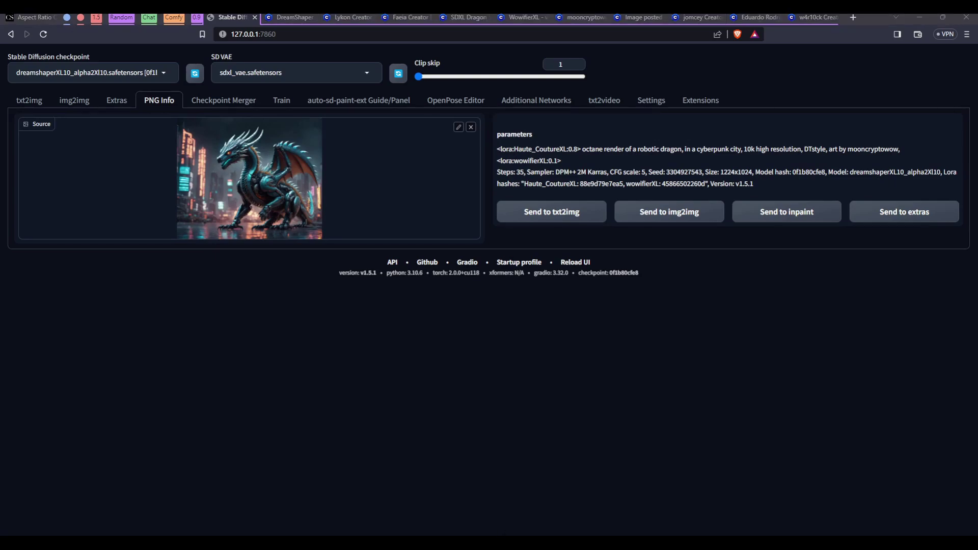
{"action": "left_click_drag", "start_coordinate": [479, 178], "coordinate": [306, 178]}
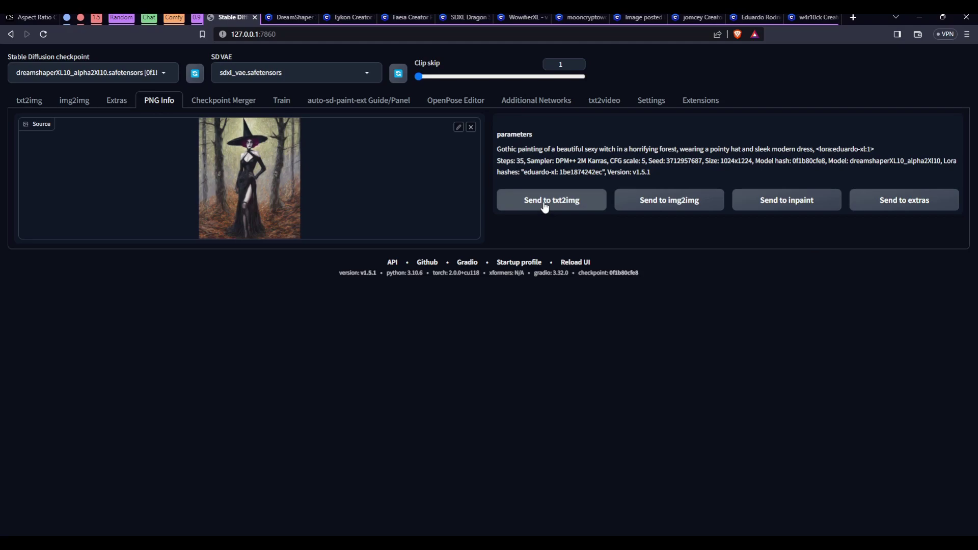
{"action": "left_click", "coordinate": [545, 207]}
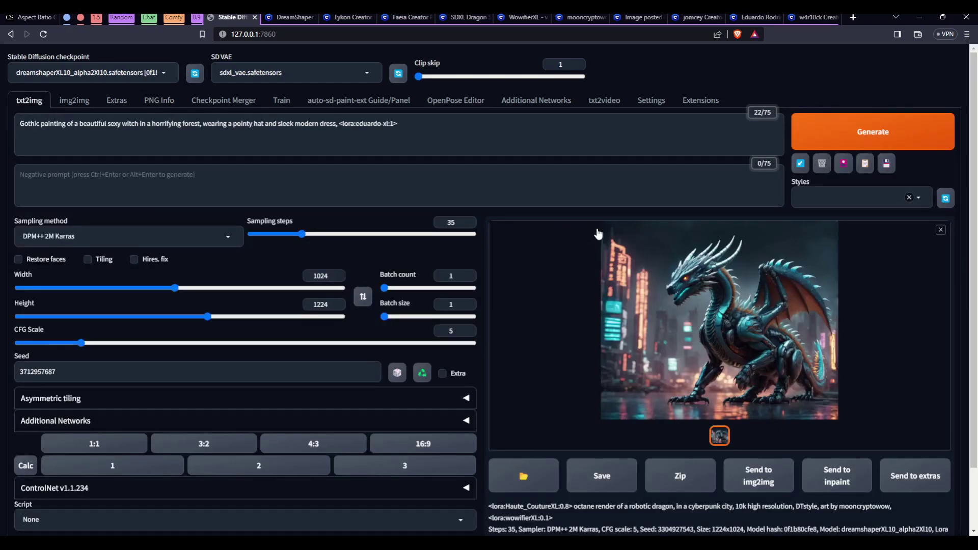
{"action": "key", "text": "ctrl+Return"}
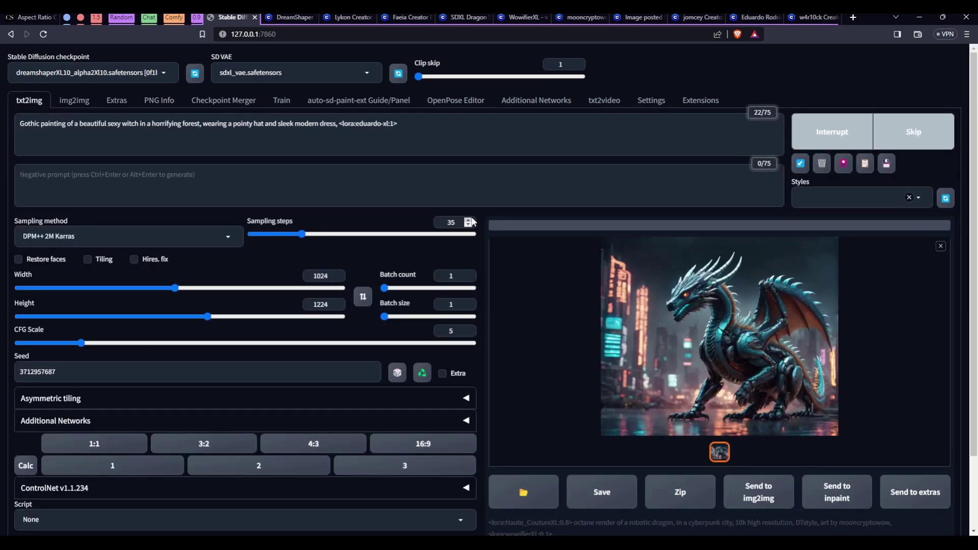